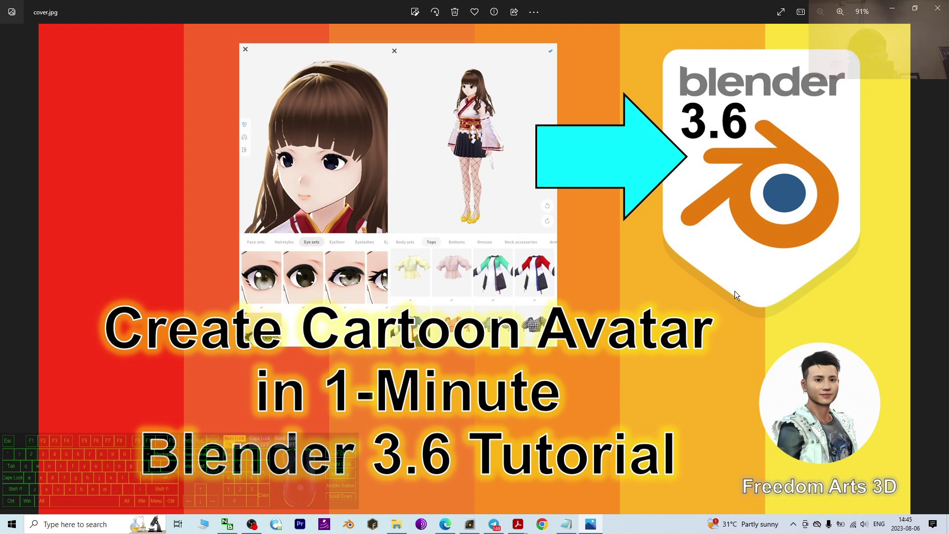
- Minimize the cover image and review the Vroid Studio and VRM to FBX Converter download entries in notes.txt
click(892, 12)
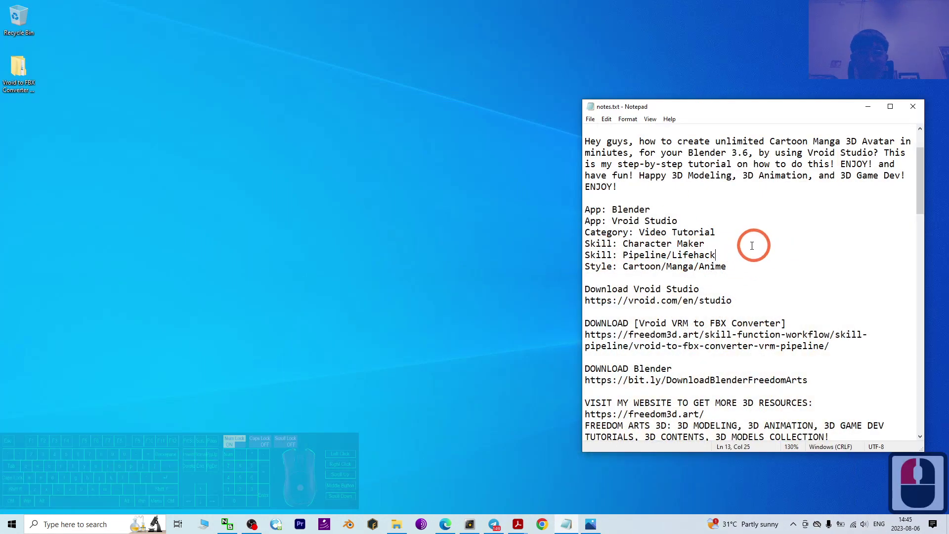
scroll(642, 222, down, 2)
scroll(766, 220, up, 3)
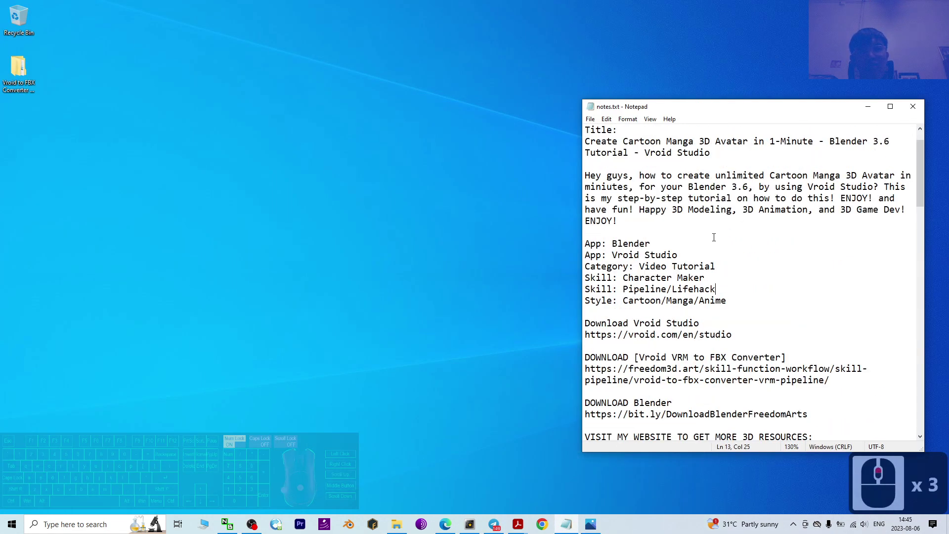
scroll(712, 242, down, 1)
scroll(709, 249, down, 2)
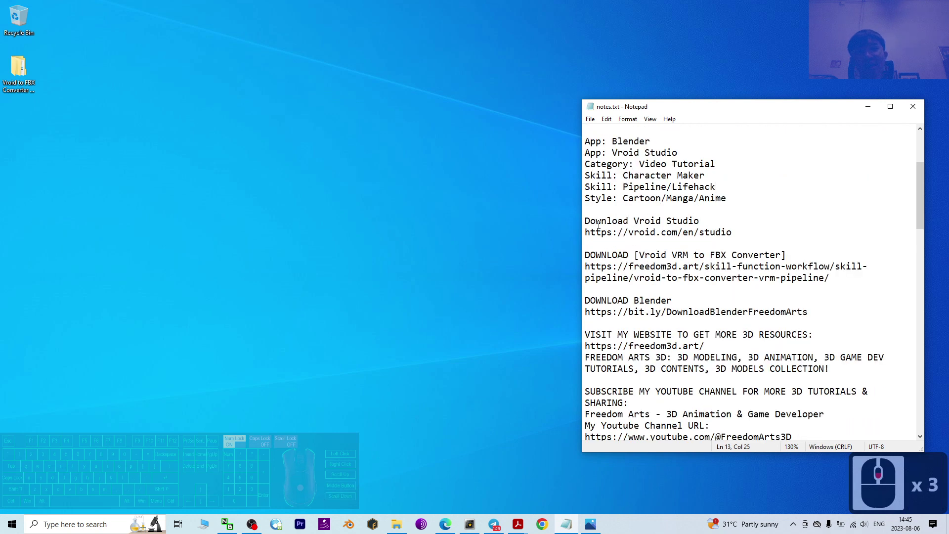
drag(585, 220, 692, 221)
click(737, 210)
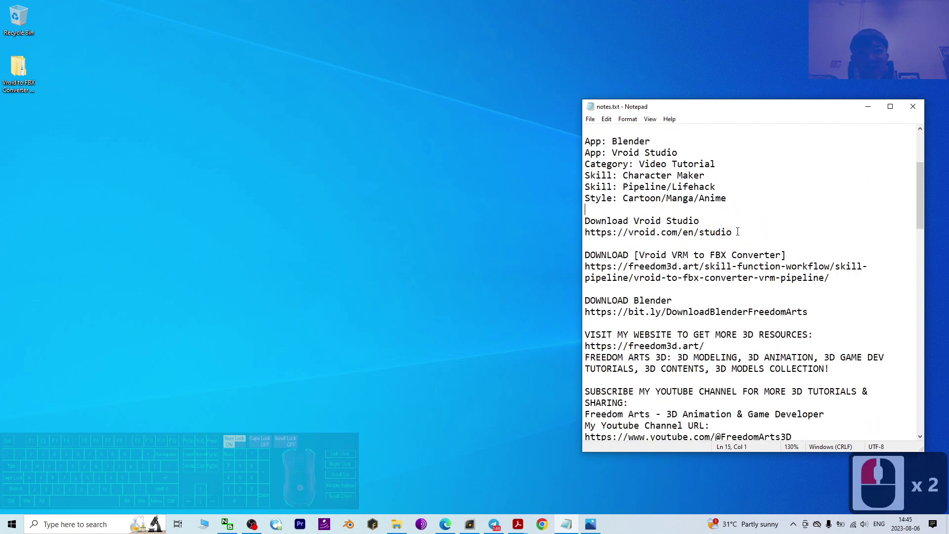
drag(737, 231, 583, 232)
click(659, 220)
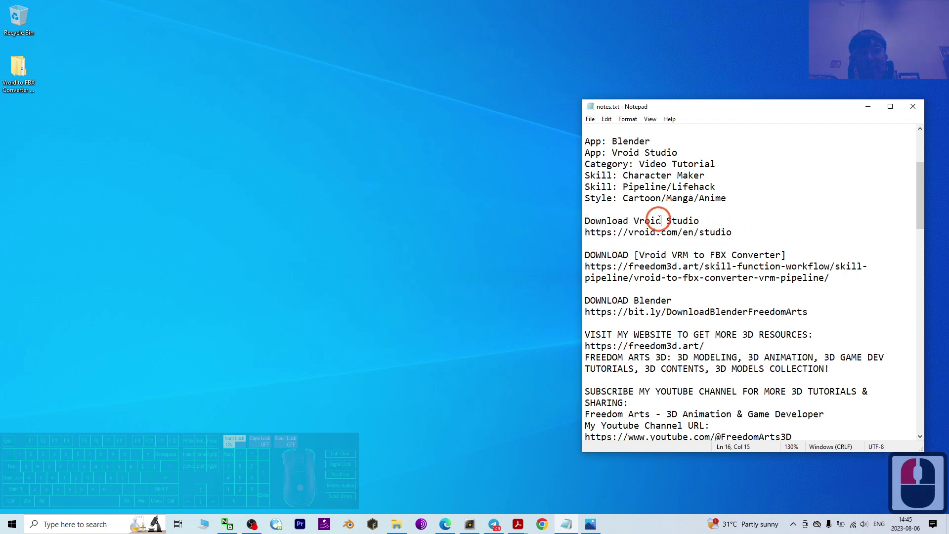
click(659, 220)
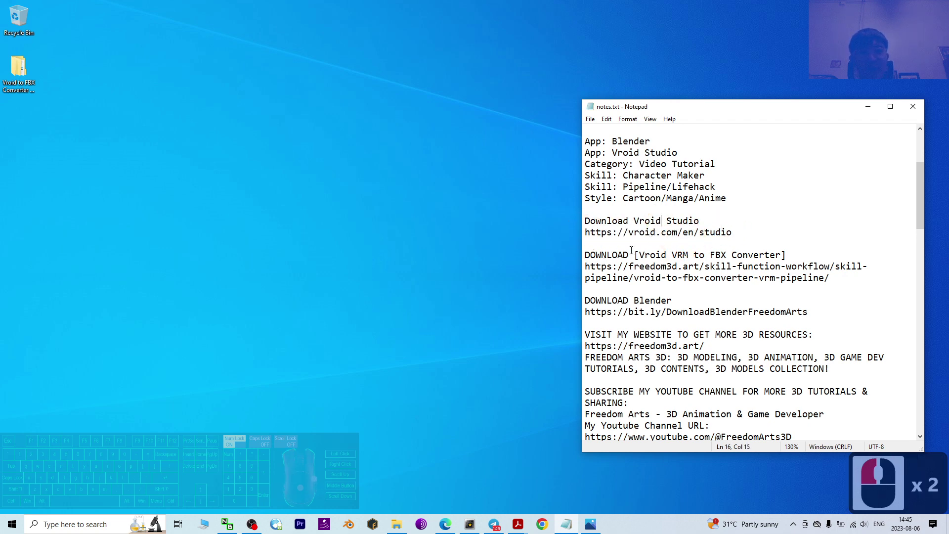
drag(638, 258, 781, 253)
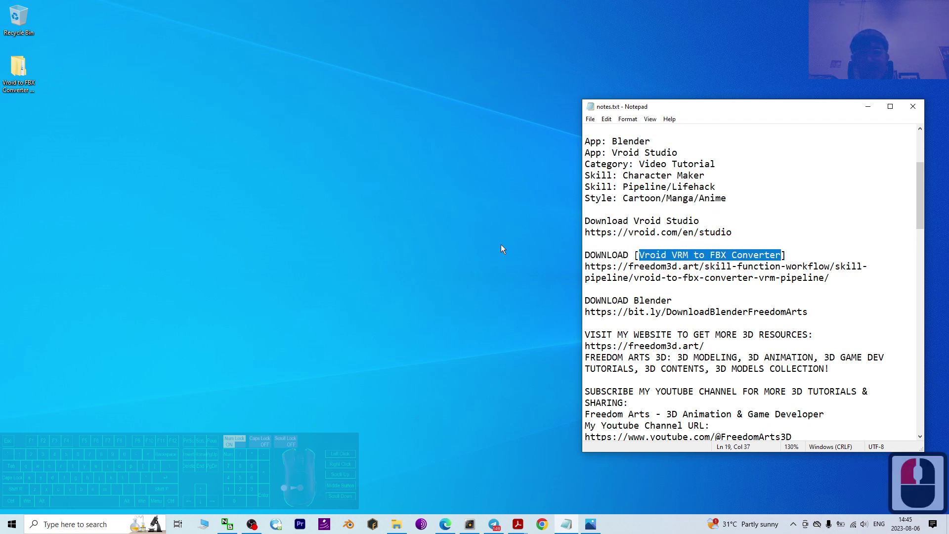
- Open the Vroid to FBX Converter V1.0 folder on the desktop and examine the Blender 2.90.0 folder and the plugin archives
click(19, 72)
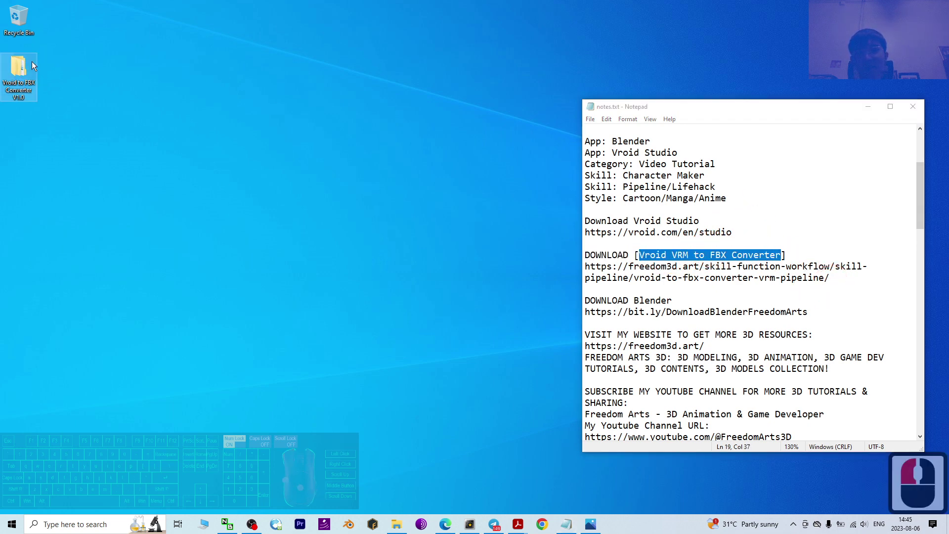
double_click(16, 72)
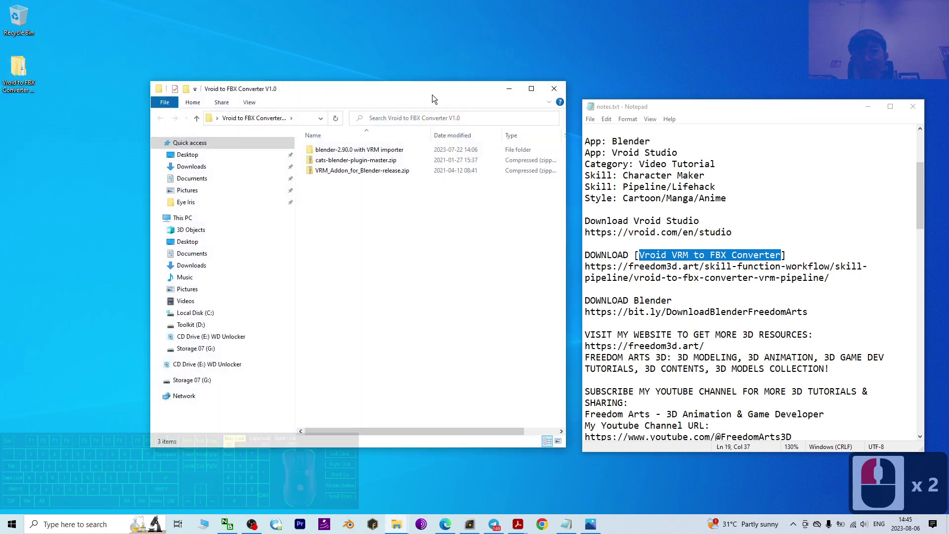
drag(432, 98, 308, 89)
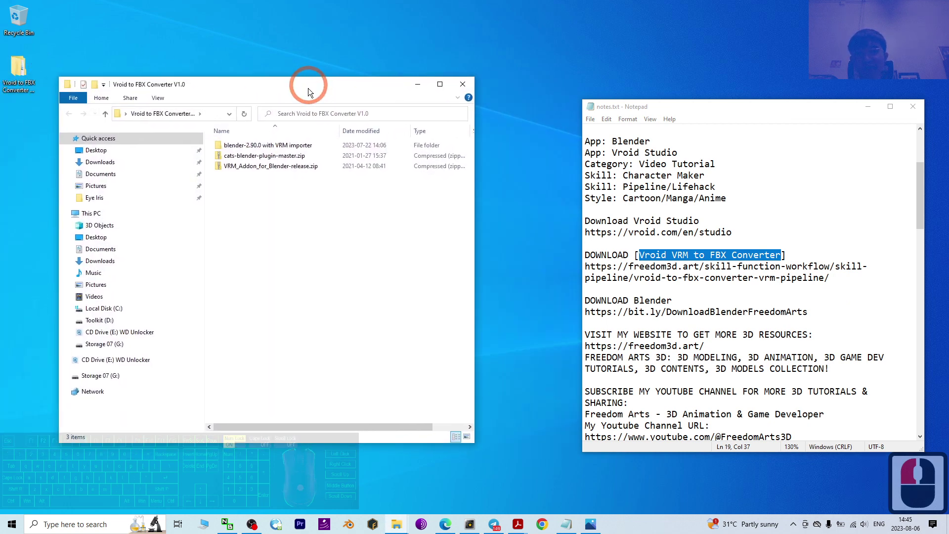
click(251, 148)
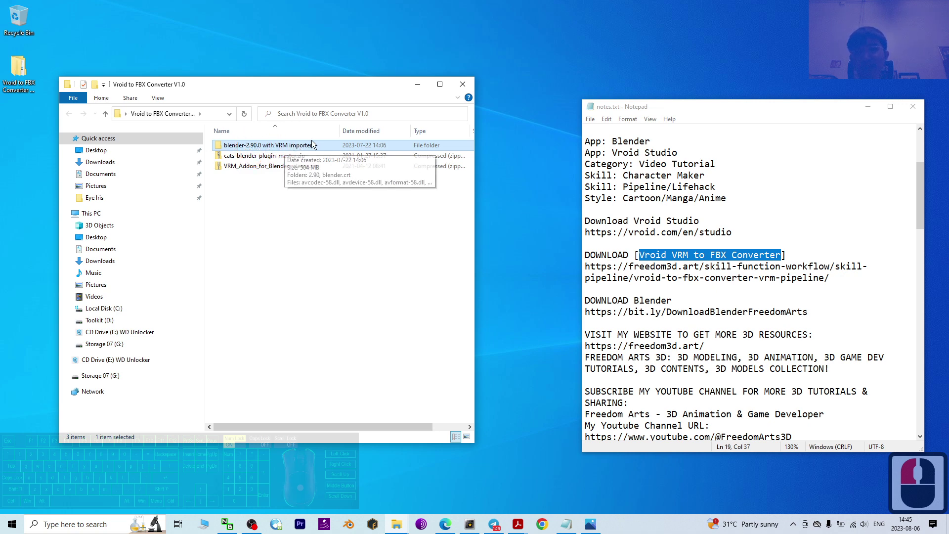
click(247, 157)
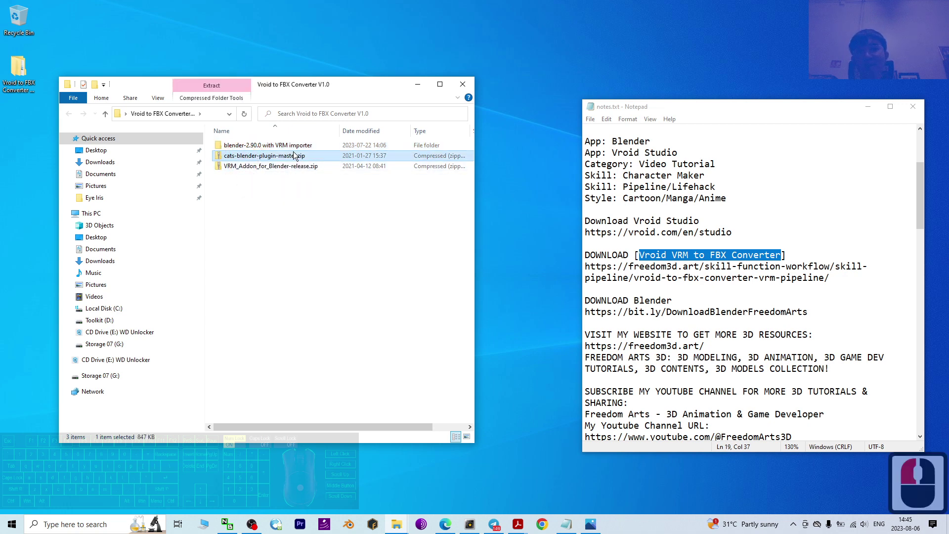
click(247, 169)
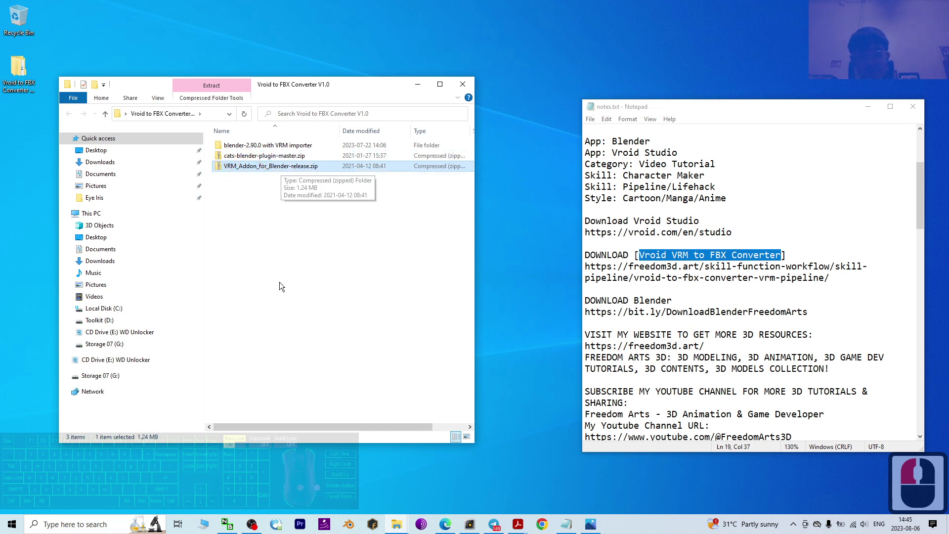
- Highlight the Blender download entry in notes.txt and minimize the notes
click(695, 299)
click(585, 299)
drag(586, 299, 671, 300)
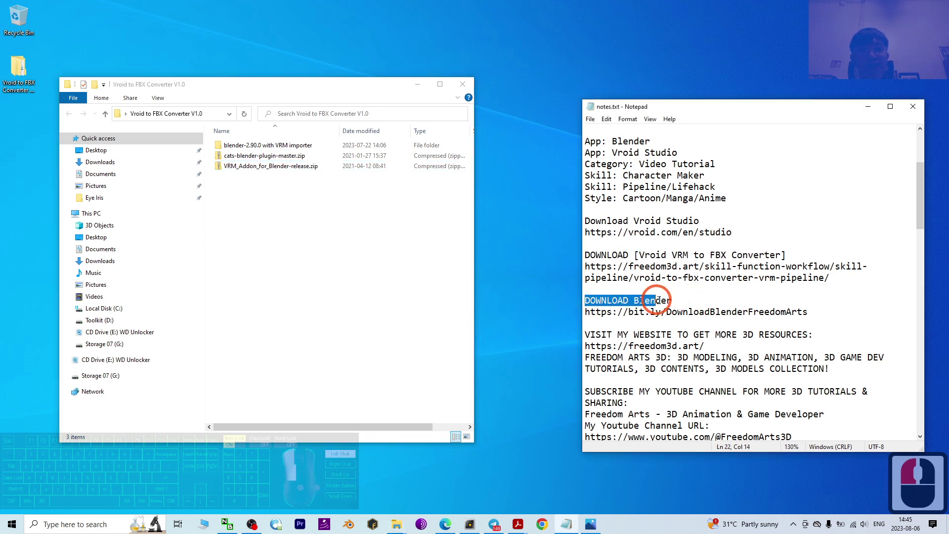
click(671, 300)
click(867, 107)
click(447, 232)
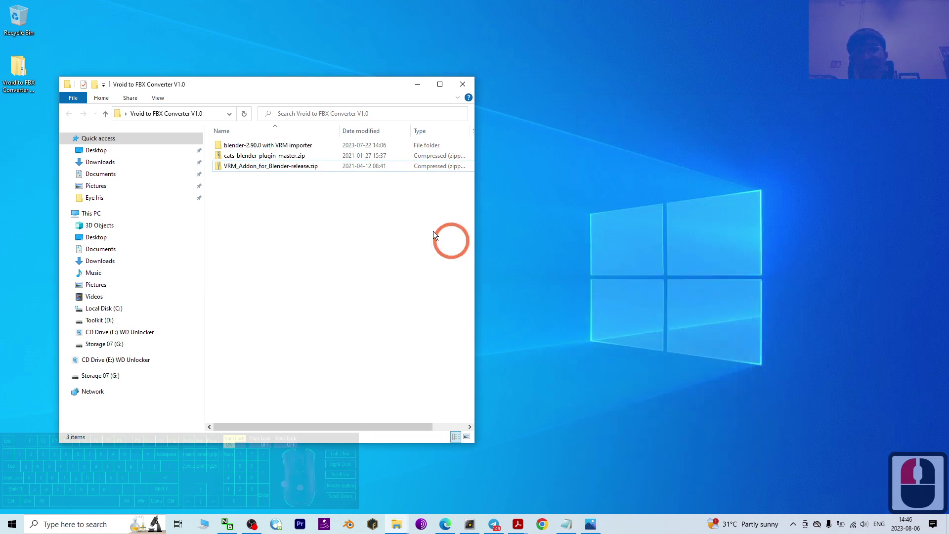
- Reopen notes.txt, highlight the Vroid Studio download entry with its link, and minimize the notes again
mouse_move(350, 87)
mouse_down()
mouse_move(572, 57)
mouse_move(377, 55)
mouse_move(361, 77)
mouse_up()
click(566, 524)
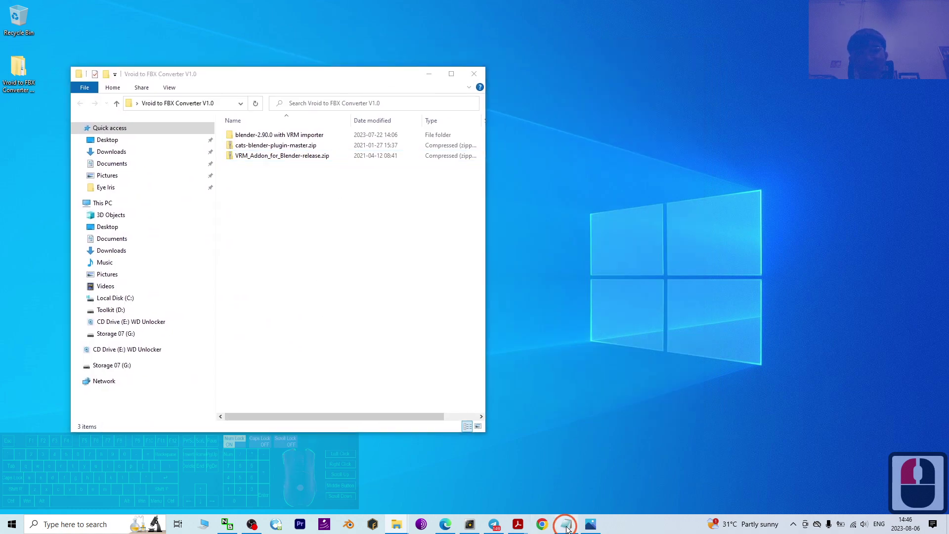
drag(587, 256, 701, 250)
click(627, 257)
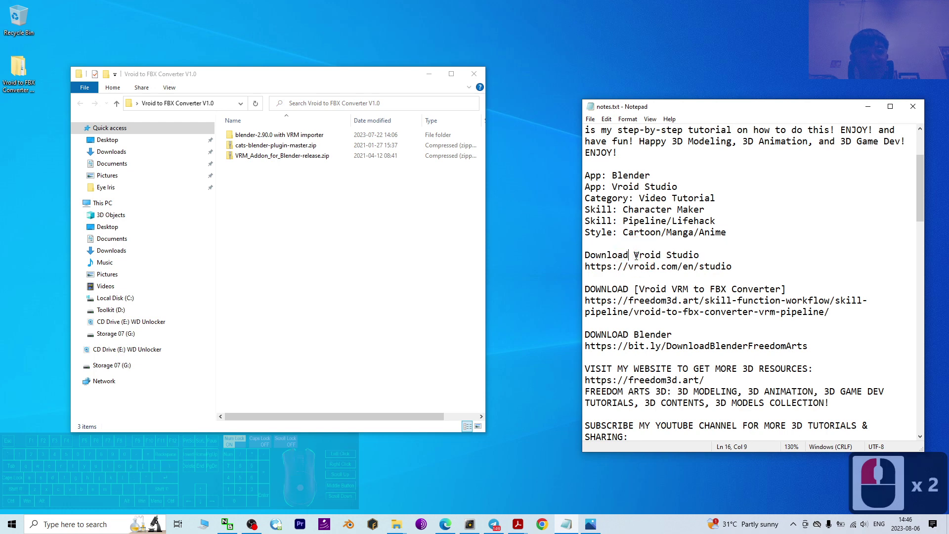
drag(634, 255, 731, 267)
click(868, 107)
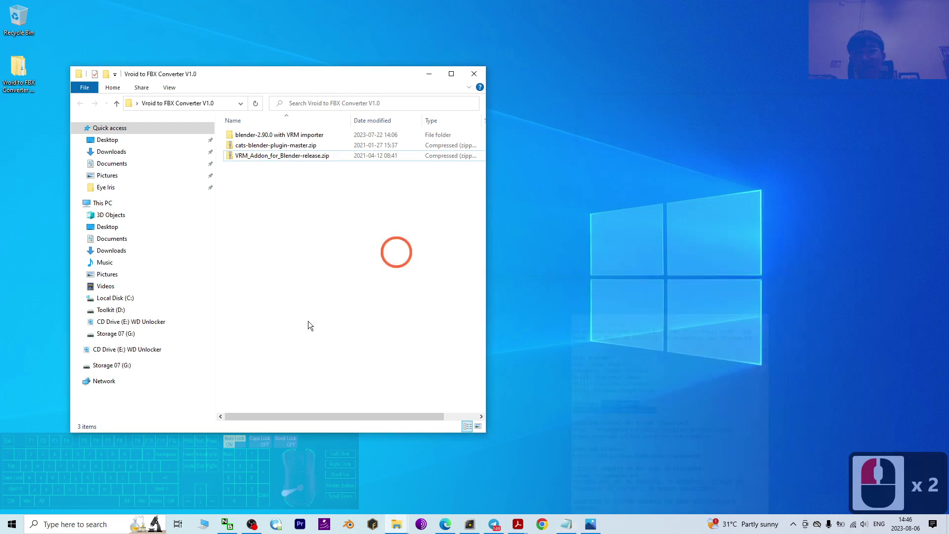
- Search Windows for "vroid", launch VRoid Studio 1.22.0 and minimize the converter folder window
click(113, 526)
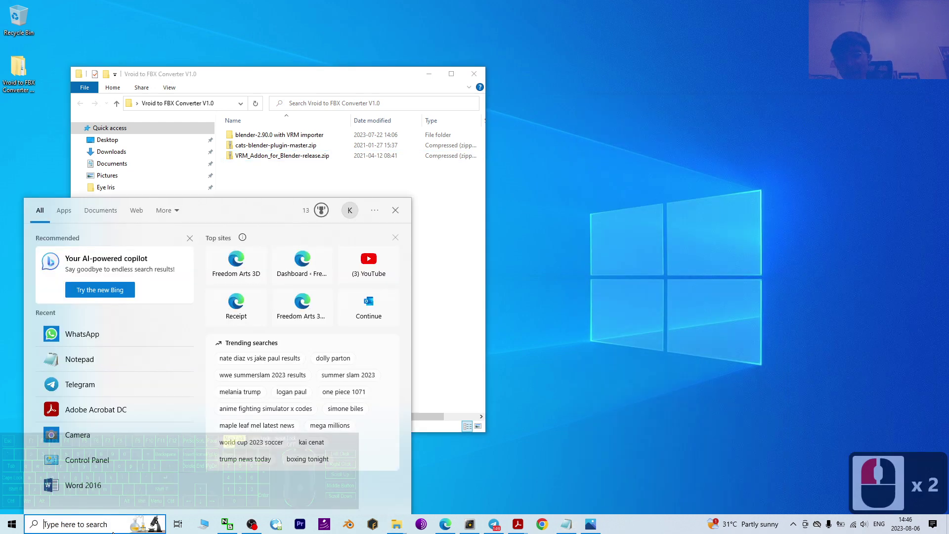
text(vroid)
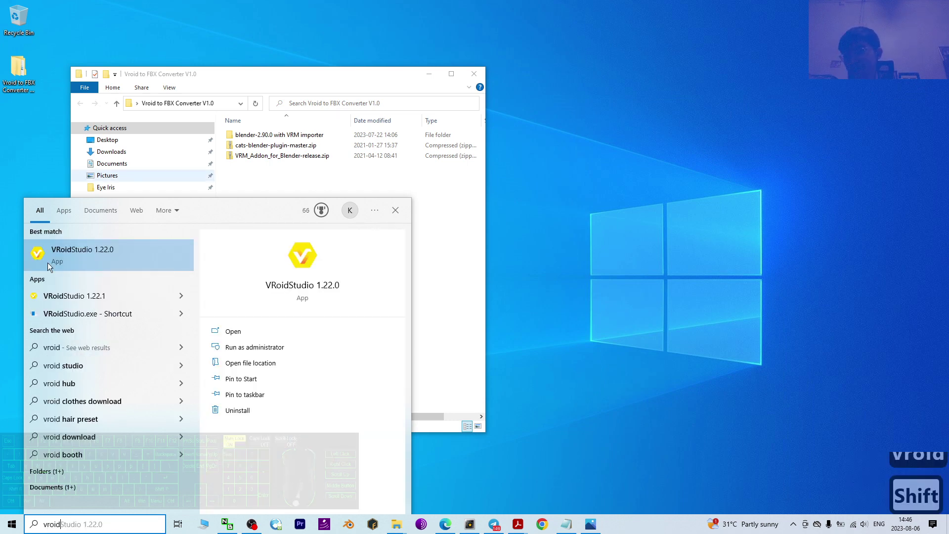
click(718, 198)
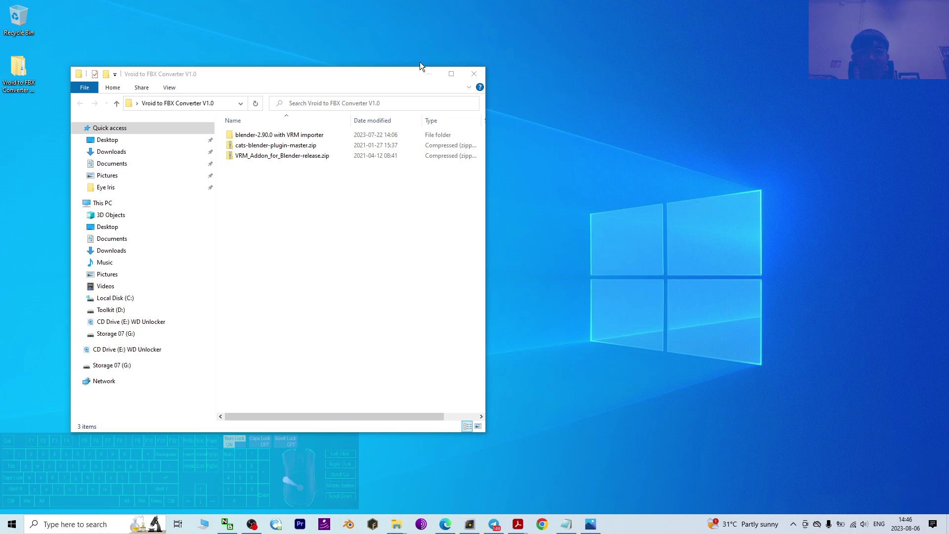
click(428, 73)
click(499, 98)
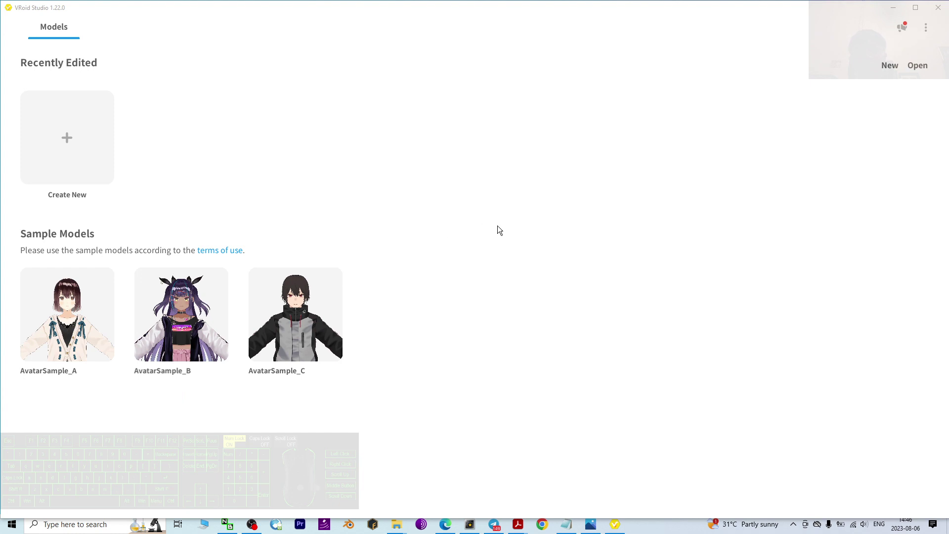
- Create a new model from the Fem base and choose the preselected face set
click(73, 147)
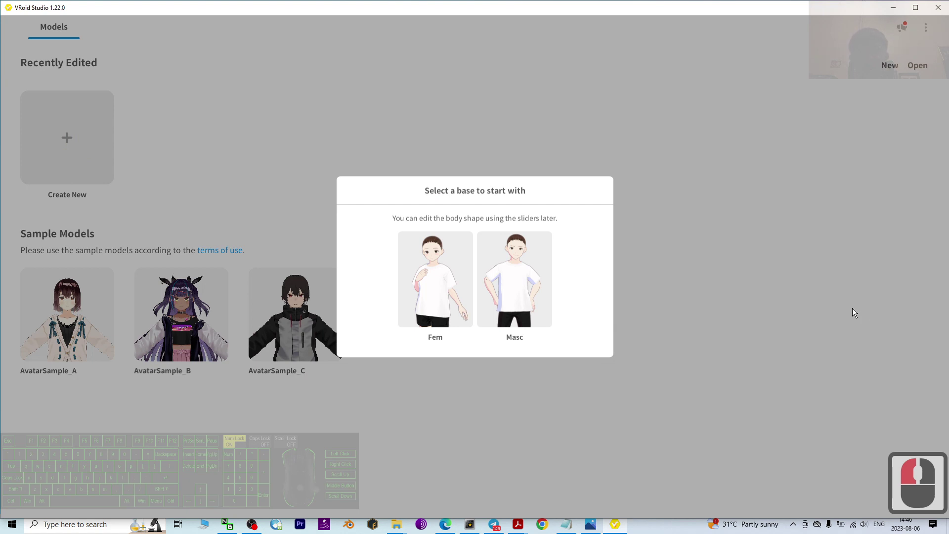
click(436, 270)
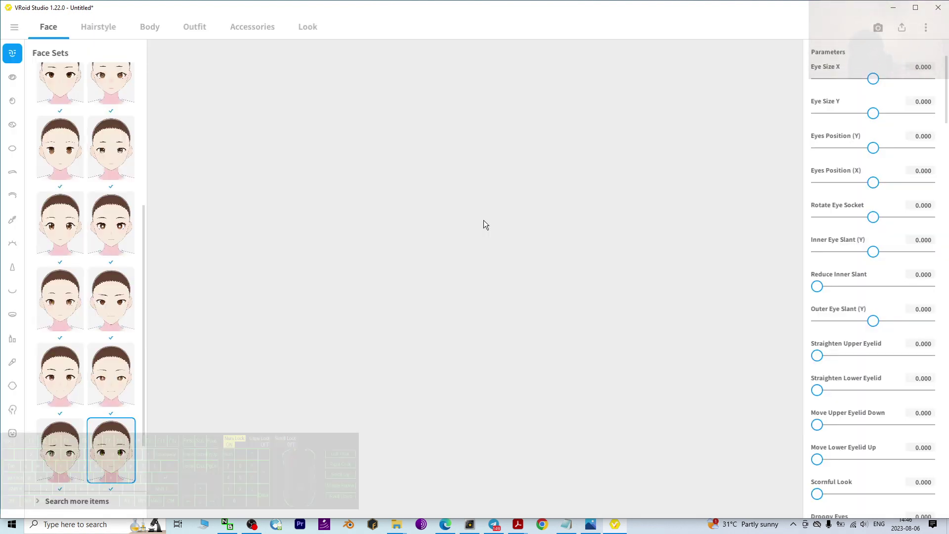
scroll(95, 228, down, 15)
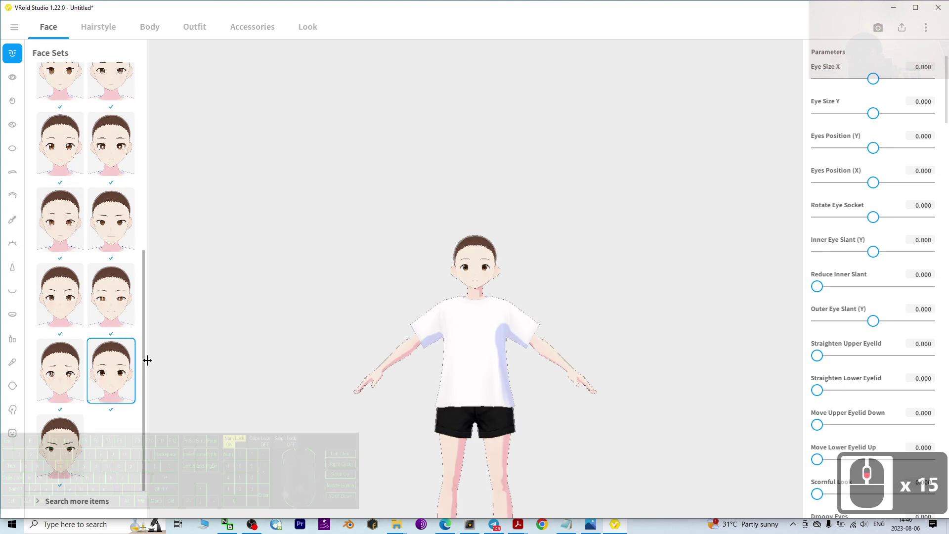
click(115, 369)
scroll(464, 319, up, 1)
scroll(465, 319, up, 3)
scroll(537, 340, down, 10)
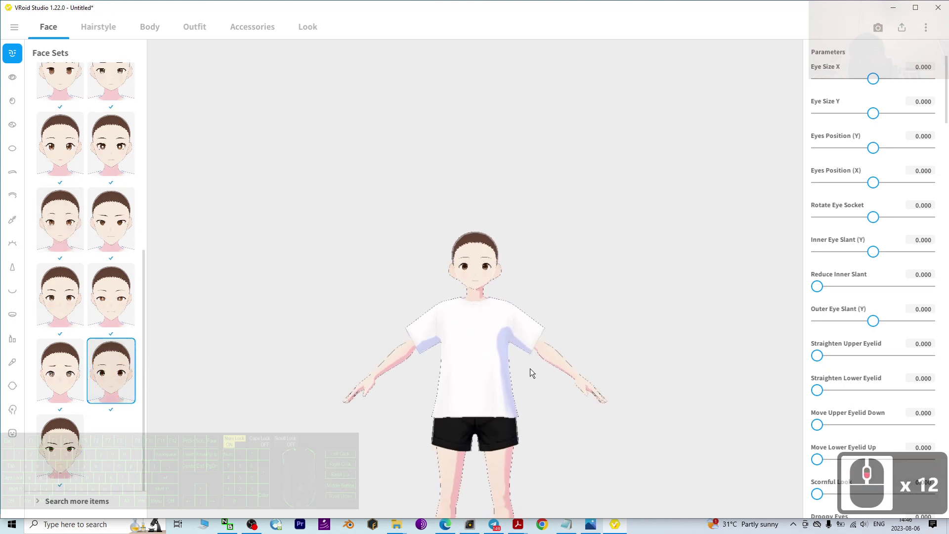
- Apply the long twin-tail hairstyle set with side-swept bangs to the avatar
middle_drag(530, 369, 534, 276)
key(c)
middle_drag(622, 294, 622, 328)
right_drag(625, 297, 618, 305)
click(98, 27)
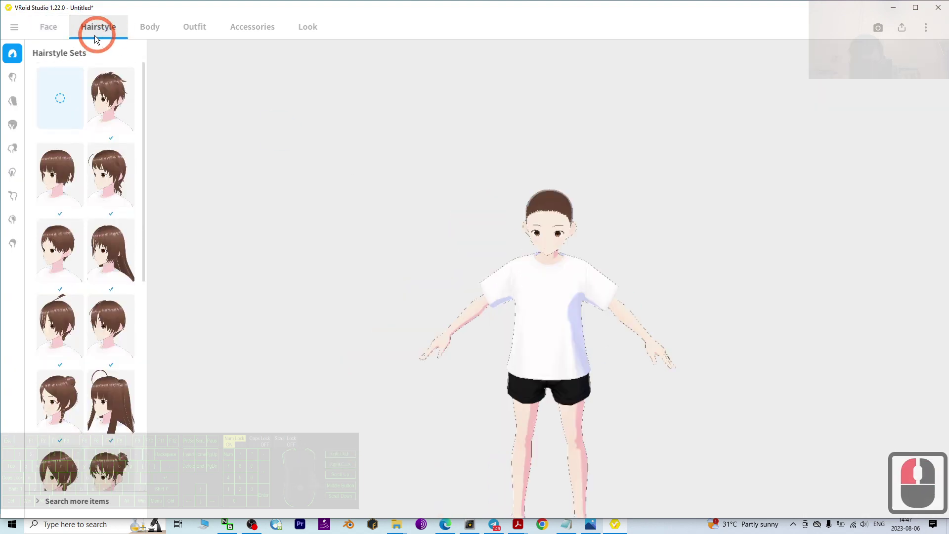
scroll(76, 214, down, 7)
scroll(75, 214, down, 5)
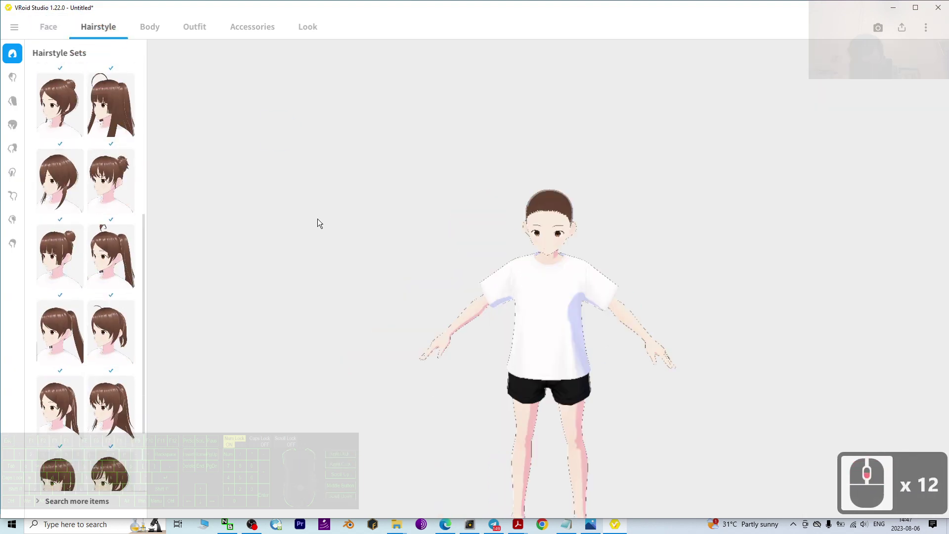
click(72, 338)
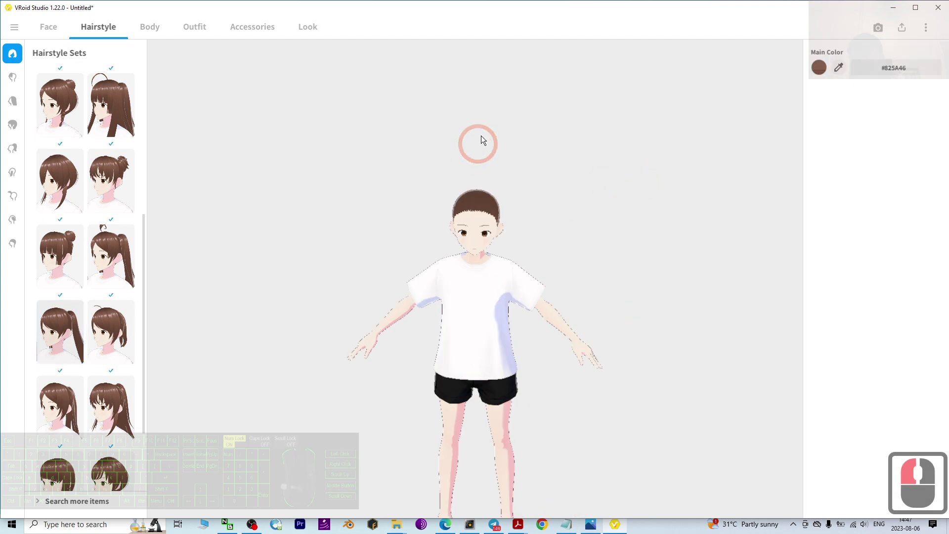
- Change the hairstyle's main color to the dark teal #467A82
scroll(458, 157, up, 10)
scroll(410, 256, up, 1)
right_drag(376, 242, 349, 246)
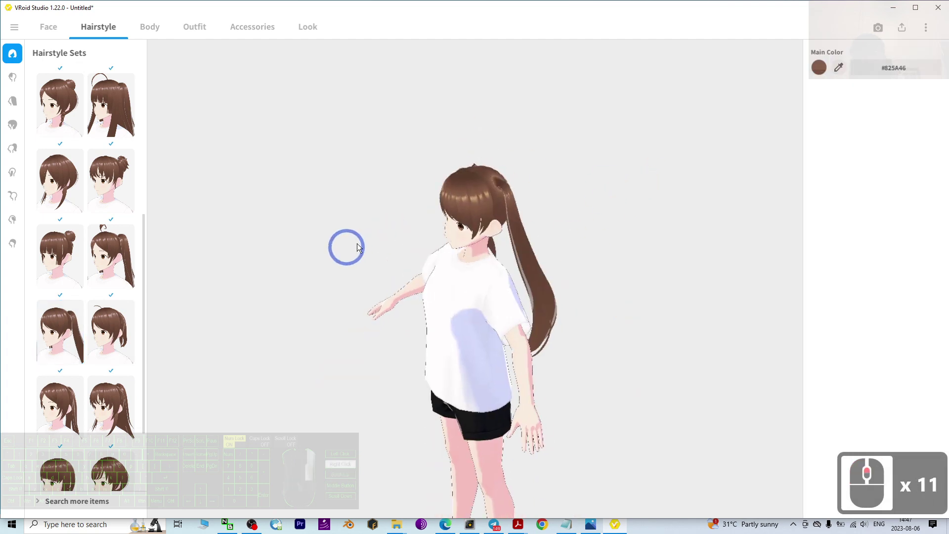
scroll(547, 274, up, 13)
right_drag(547, 274, 638, 233)
click(822, 65)
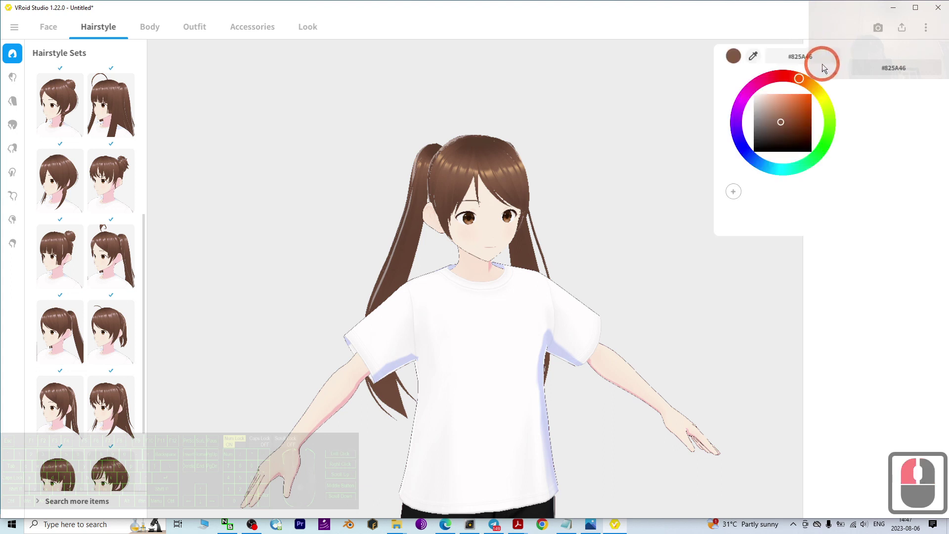
drag(792, 87, 776, 165)
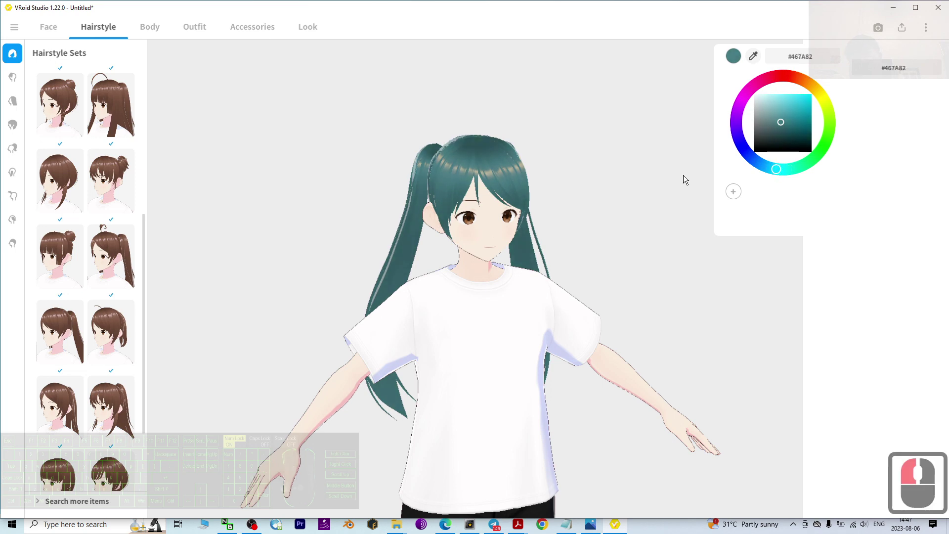
click(600, 201)
- Browse the whole outfit sets and the tops presets while examining the avatar's current clothing
scroll(601, 200, up, 9)
scroll(601, 200, down, 6)
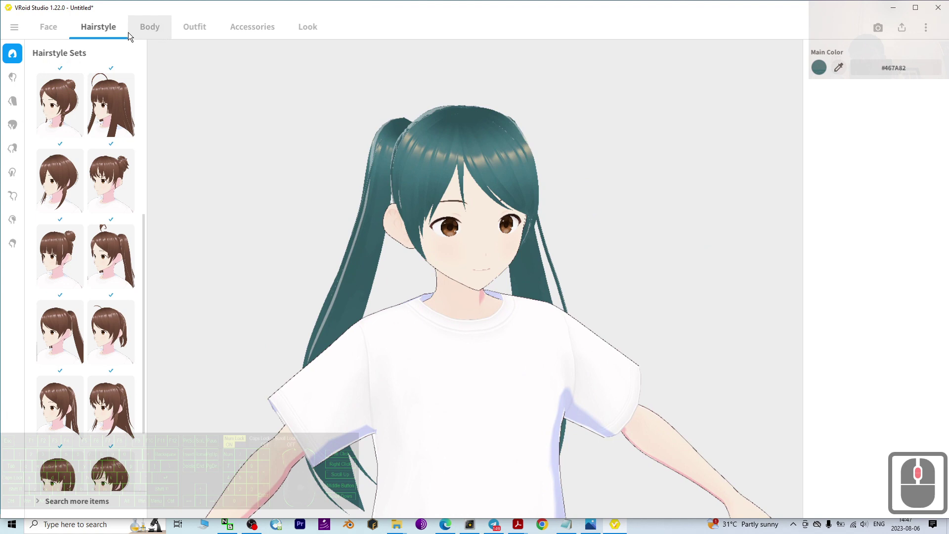
click(200, 28)
scroll(710, 254, down, 7)
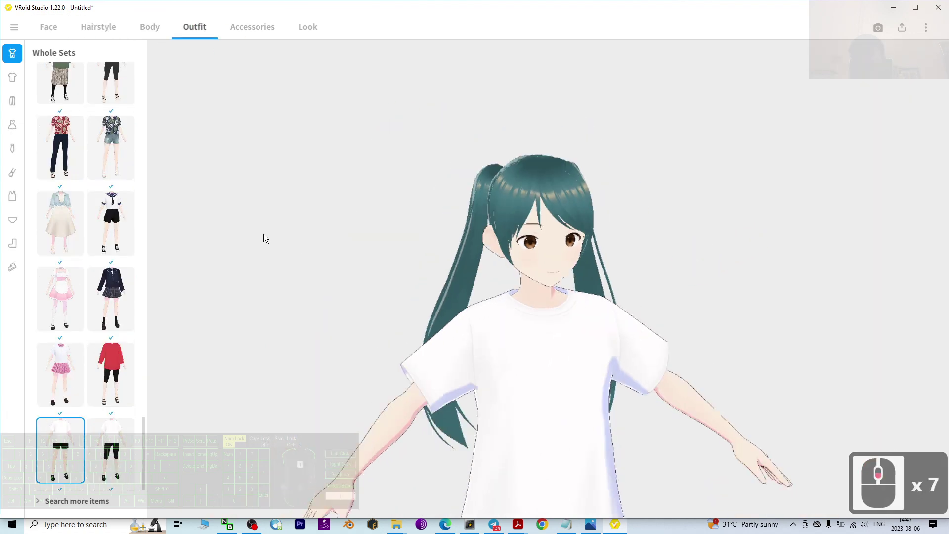
scroll(263, 234, down, 1)
scroll(719, 354, down, 6)
middle_drag(662, 447, 646, 359)
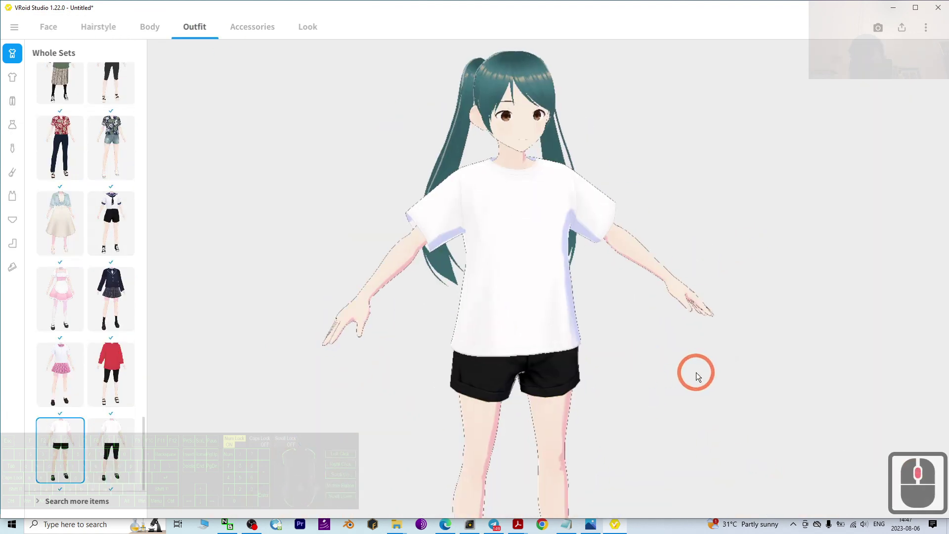
right_drag(696, 372, 685, 375)
click(17, 85)
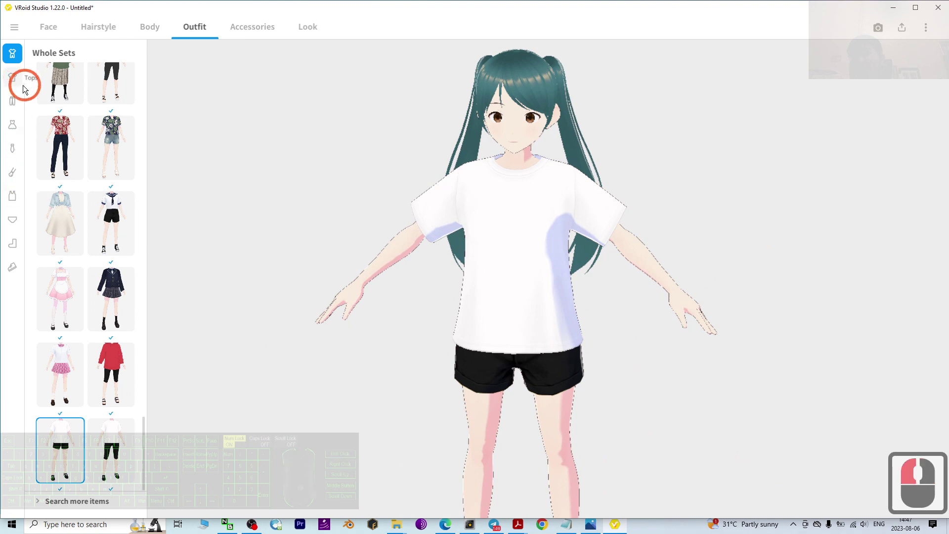
scroll(95, 246, up, 8)
scroll(96, 246, down, 20)
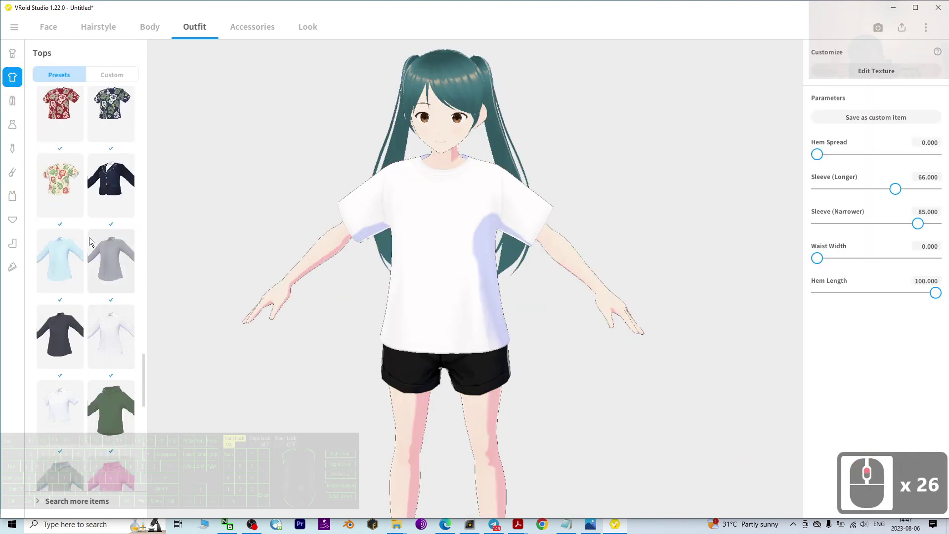
- Apply the whole outfit set with the black short-sleeved frilled maid dress, bow tie and strappy shoes
click(12, 53)
scroll(98, 199, up, 4)
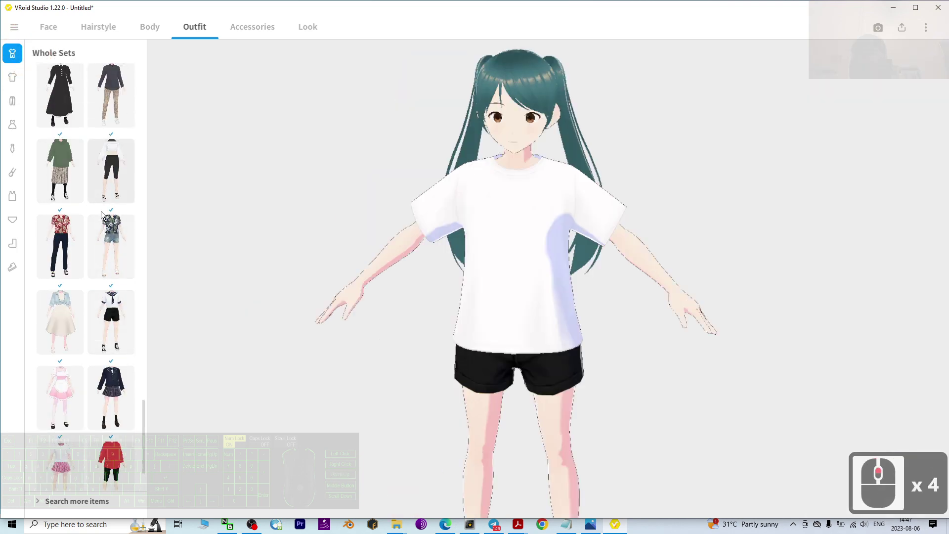
scroll(110, 246, up, 3)
scroll(133, 333, up, 20)
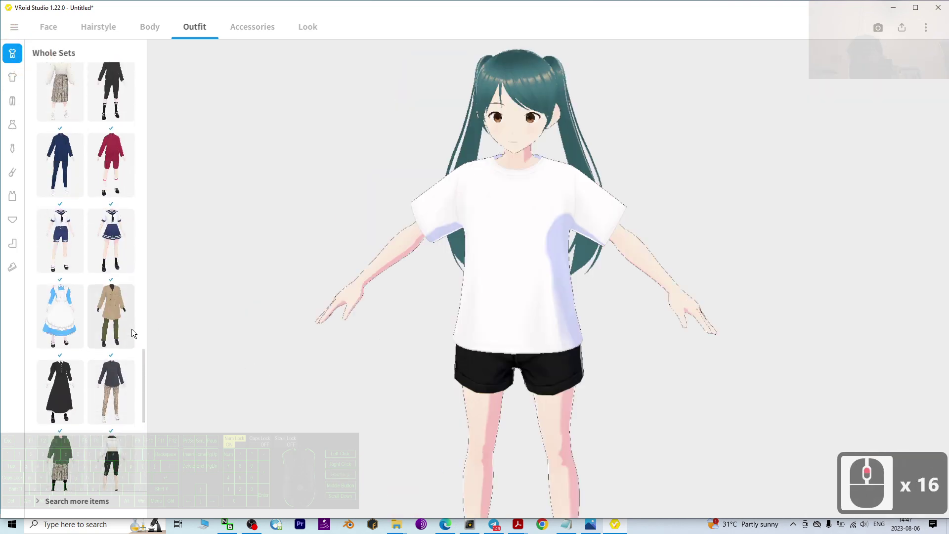
scroll(131, 328, up, 9)
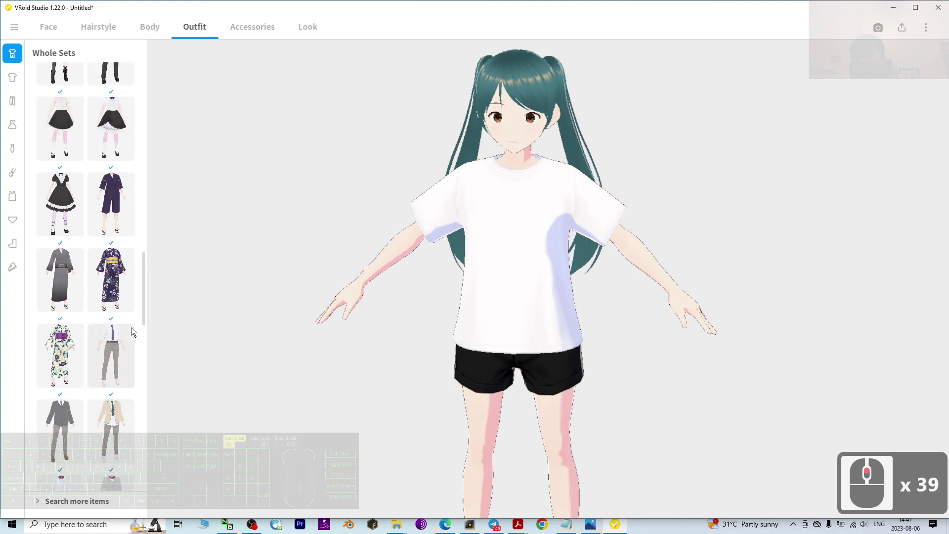
click(66, 231)
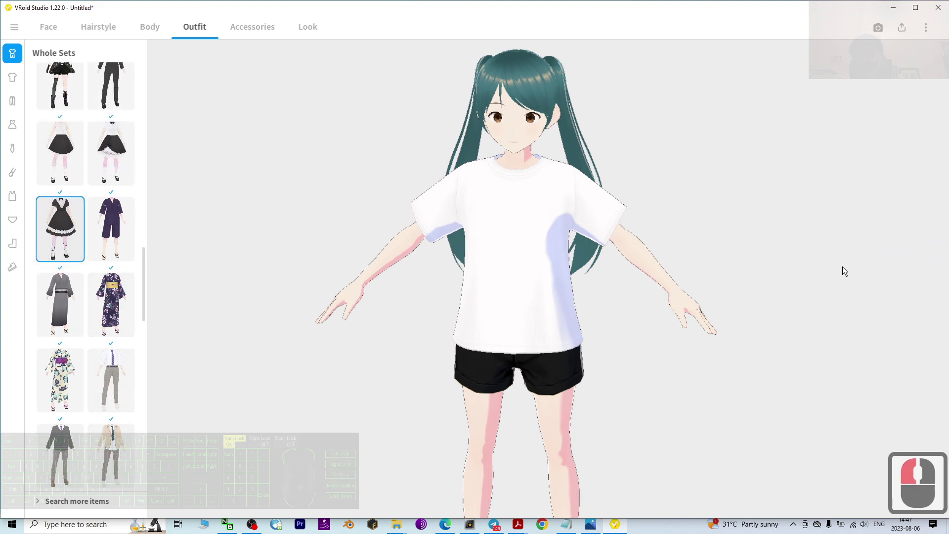
scroll(603, 295, down, 4)
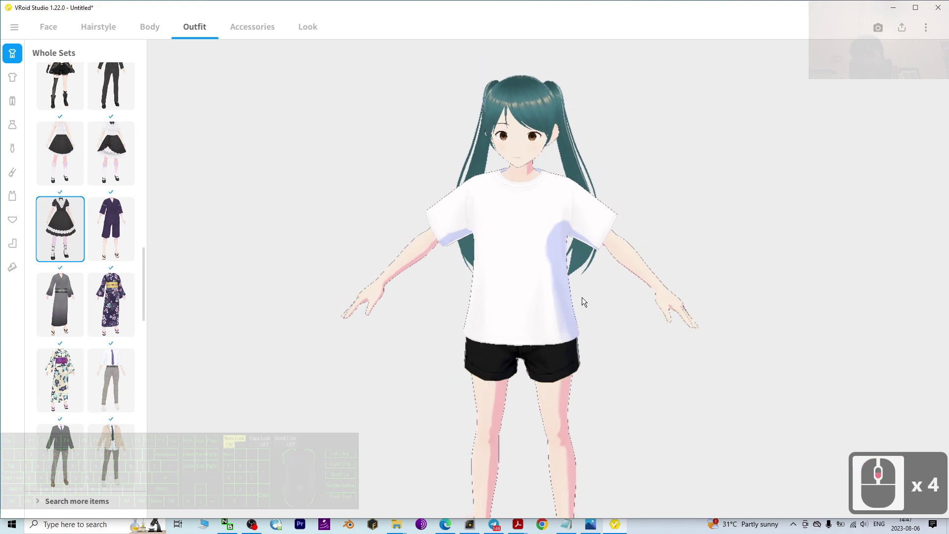
scroll(582, 298, down, 2)
right_drag(559, 330, 488, 290)
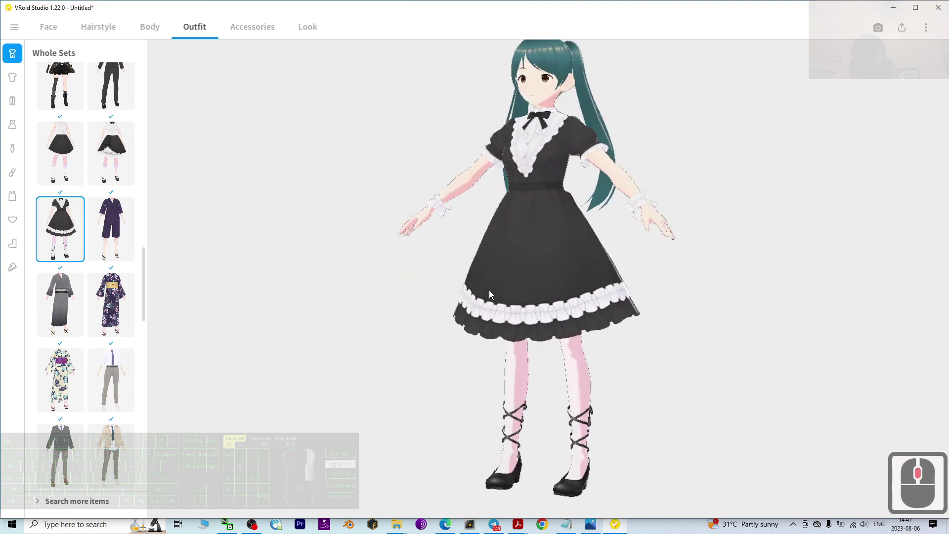
middle_drag(637, 203, 627, 289)
right_drag(626, 293, 460, 187)
- Change the iris color of both eyes to the purple #9E3383
scroll(557, 276, up, 17)
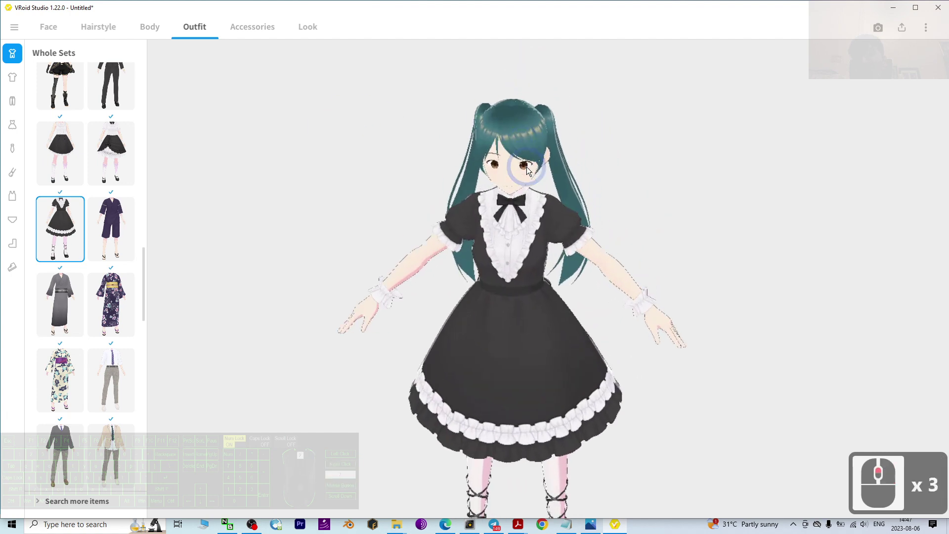
scroll(549, 267, up, 14)
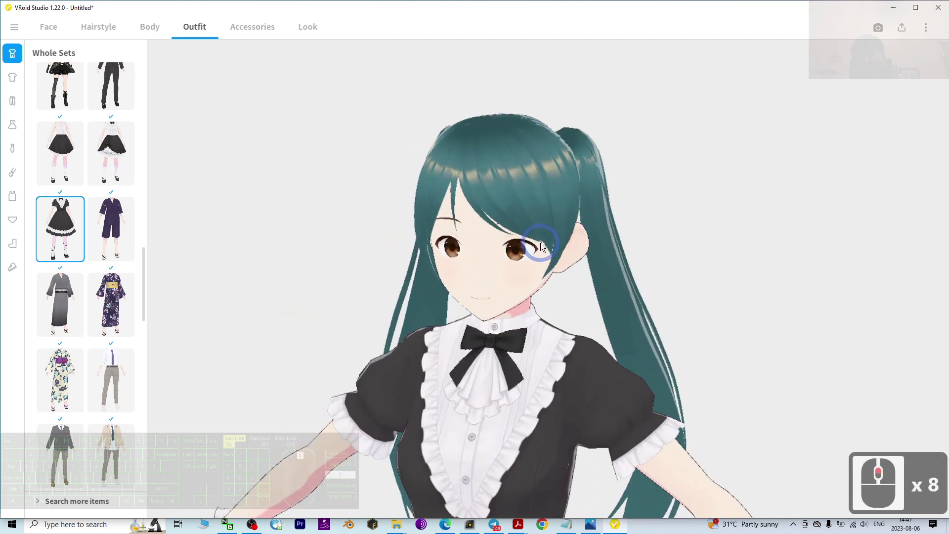
click(48, 27)
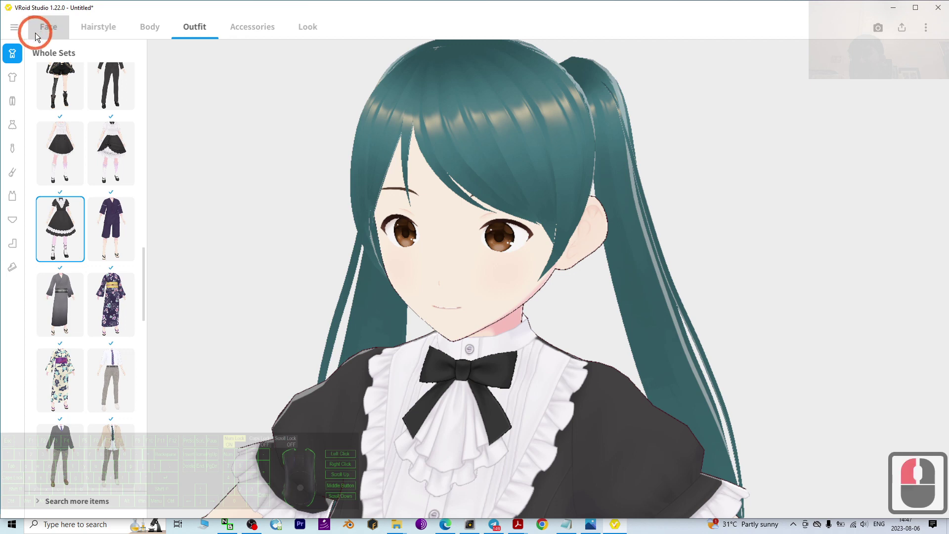
click(12, 102)
click(13, 101)
click(389, 95)
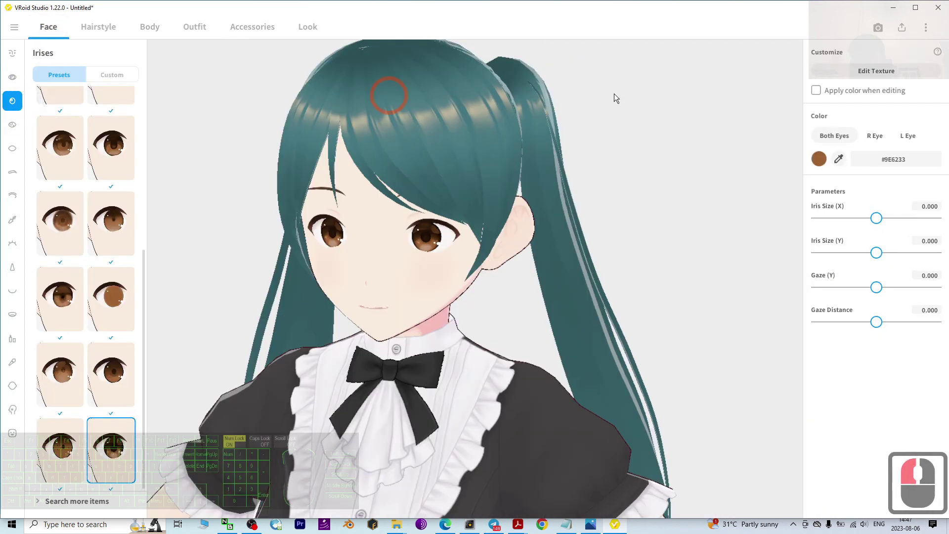
click(819, 159)
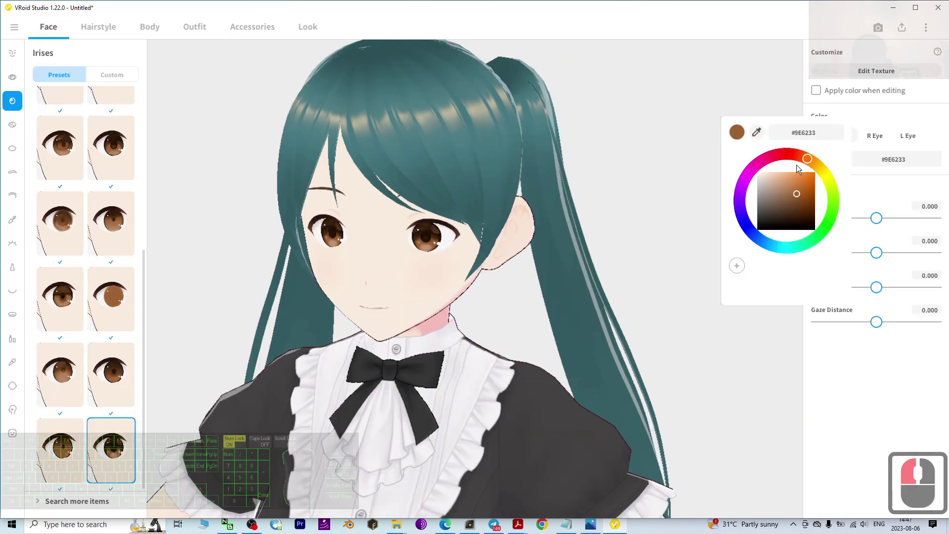
drag(797, 166, 742, 175)
scroll(623, 244, down, 4)
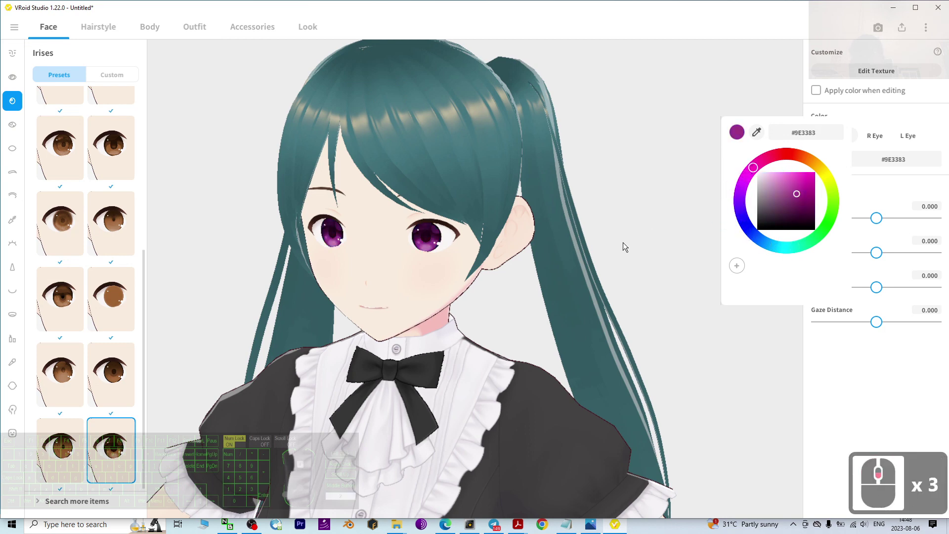
click(621, 267)
scroll(613, 282, down, 1)
middle_drag(602, 298, 638, 304)
right_drag(639, 307, 578, 242)
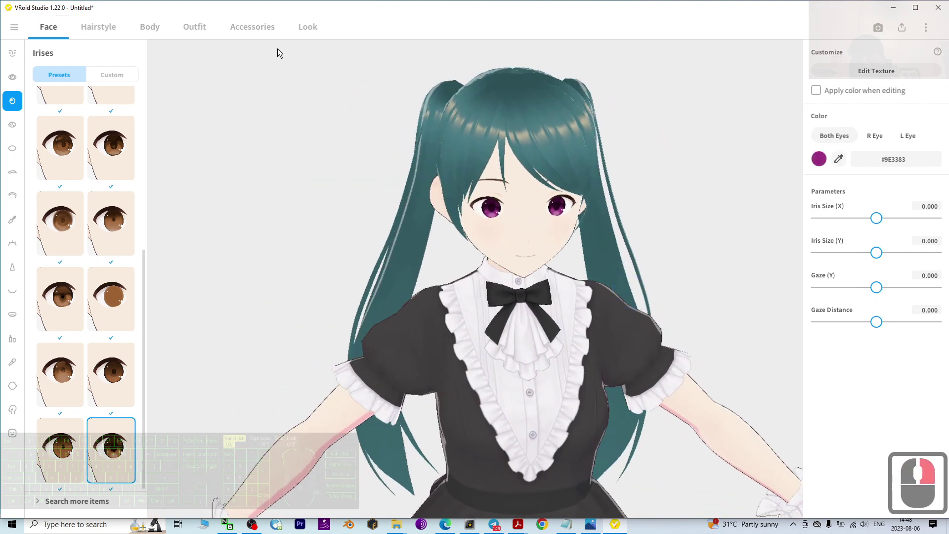
- Examine the whole-body presets and parameters, and view the avatar's overall appearance from several angles
click(163, 27)
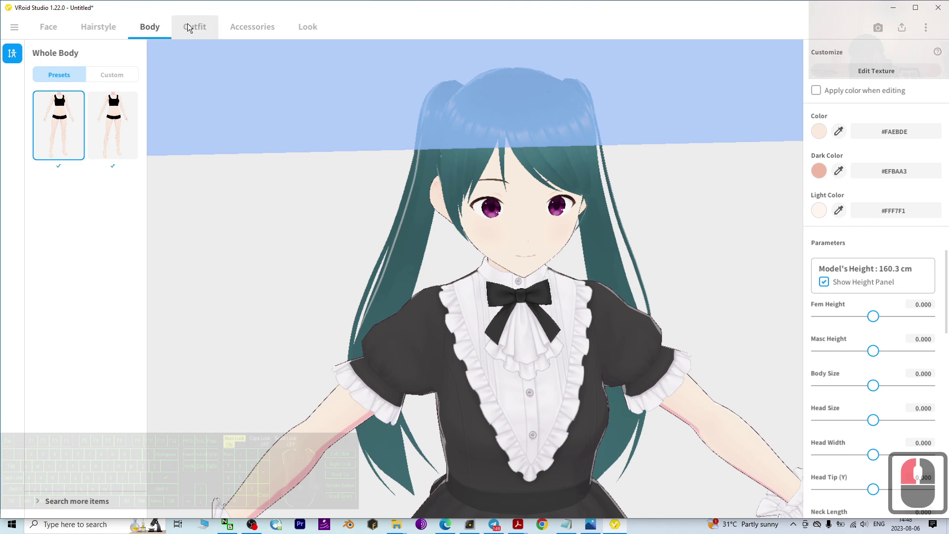
scroll(606, 191, down, 10)
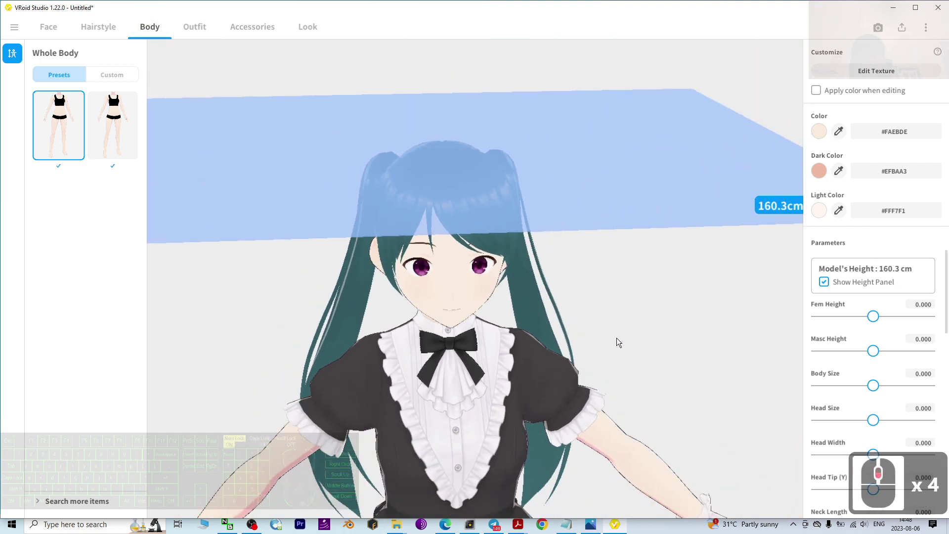
right_drag(617, 341, 605, 292)
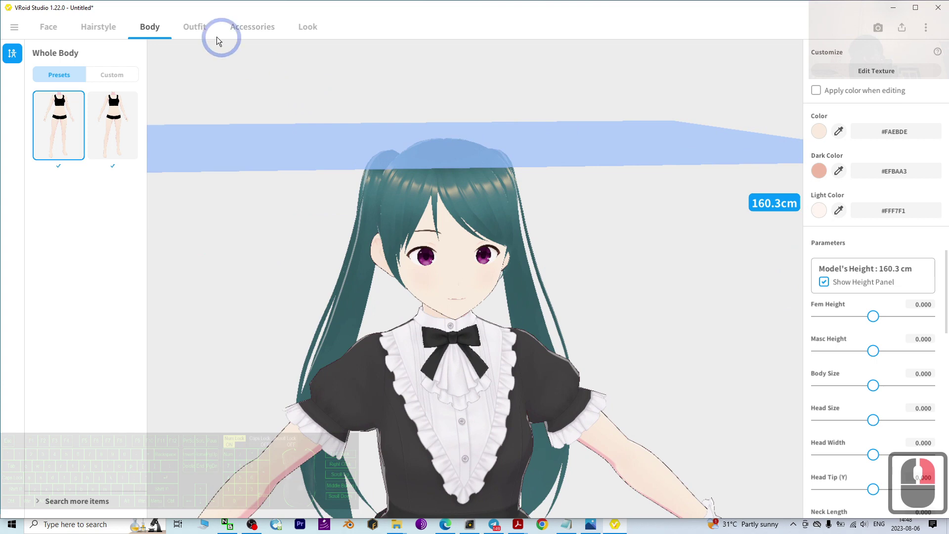
click(46, 30)
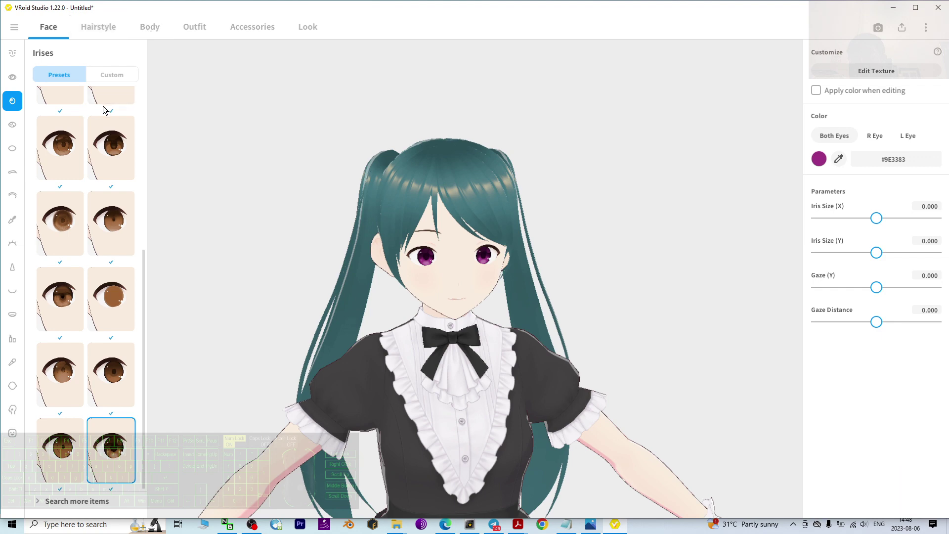
scroll(540, 272, up, 9)
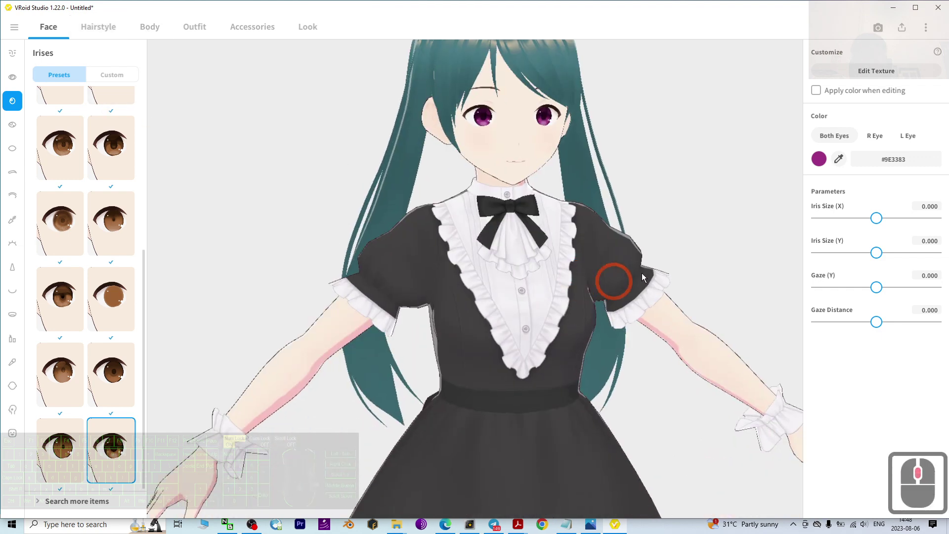
right_drag(702, 252, 635, 275)
scroll(606, 248, down, 16)
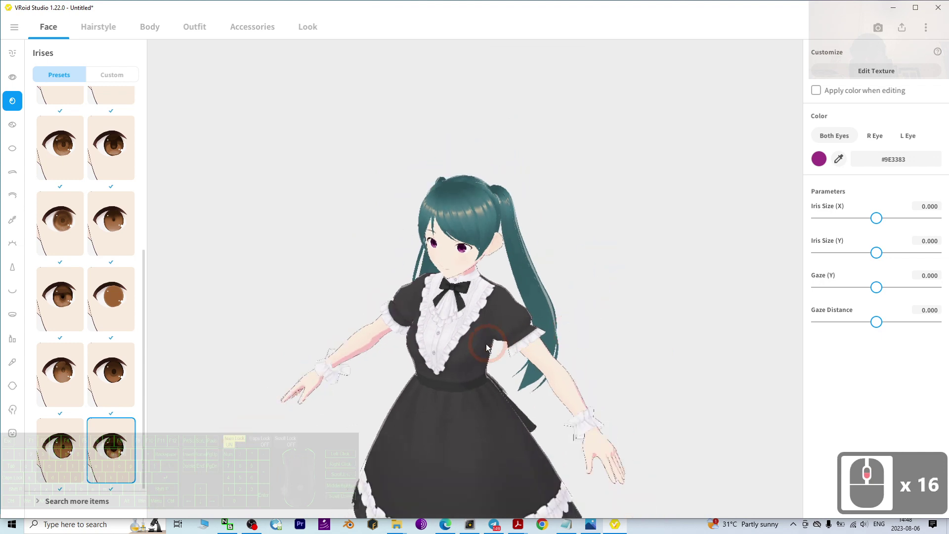
- Apply the second-to-last eyelash preset, with long separated upper lashes, to the avatar
click(12, 243)
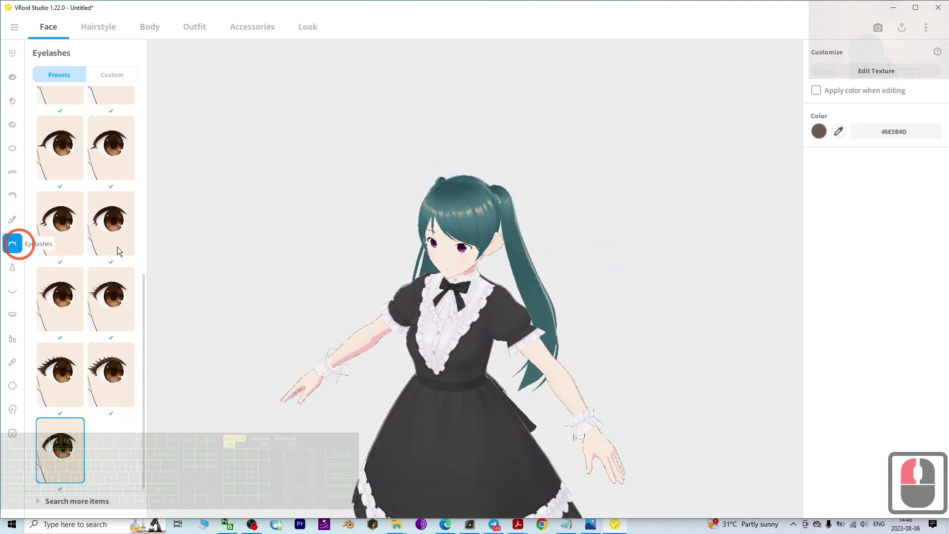
scroll(366, 247, up, 20)
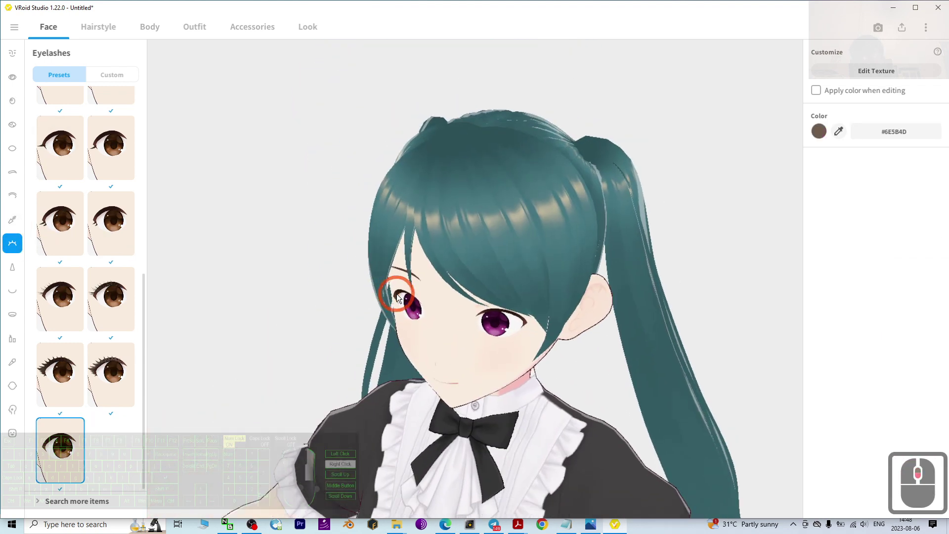
right_drag(397, 294, 500, 275)
scroll(668, 297, up, 5)
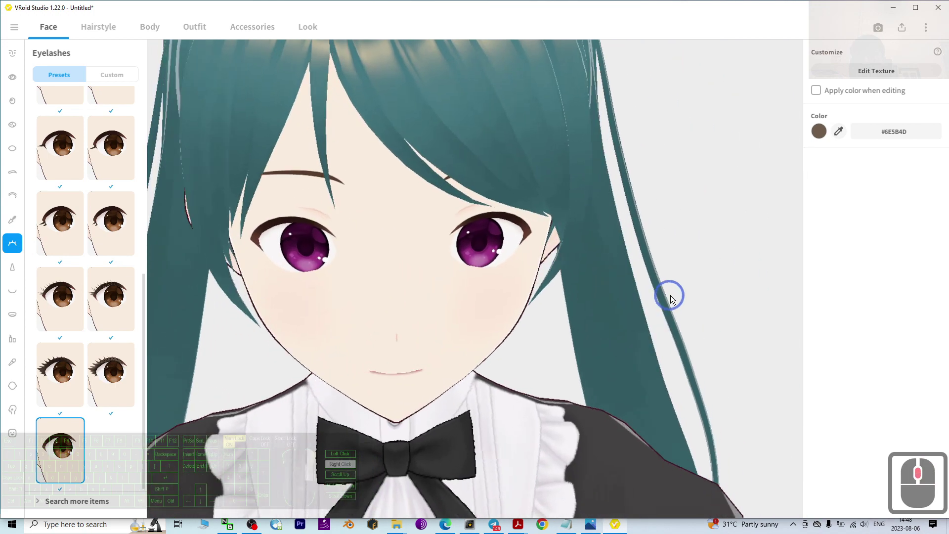
click(64, 371)
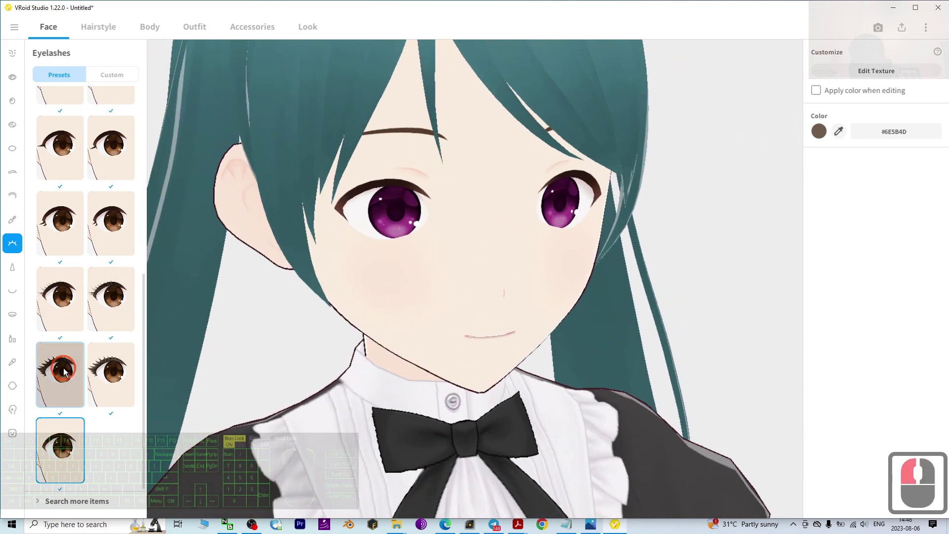
click(111, 374)
scroll(229, 288, down, 6)
right_drag(655, 255, 630, 262)
scroll(597, 300, down, 8)
middle_drag(526, 389, 575, 253)
scroll(575, 253, down, 8)
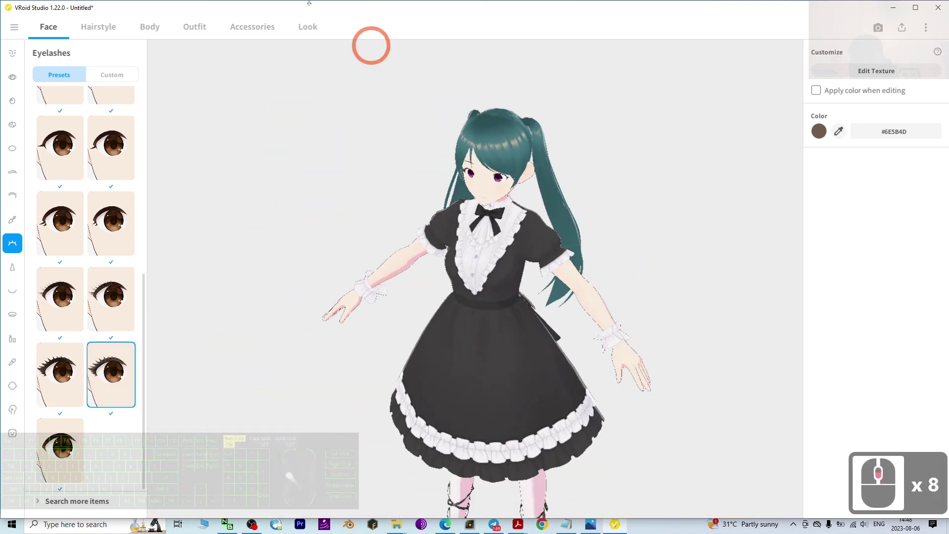
- Save the model on the Desktop as model.vroid in VRoid format and maximize the window again
drag(305, 1, 546, 1)
double_click(453, 7)
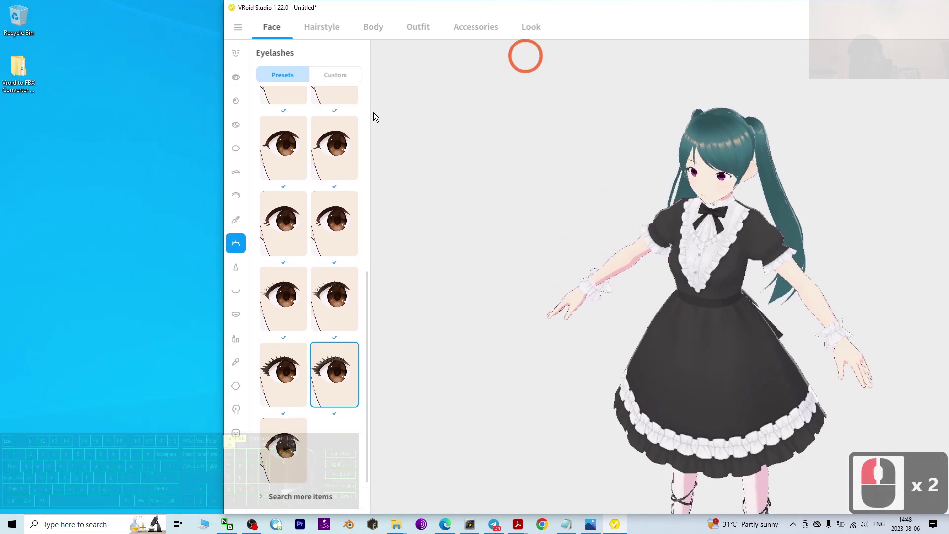
click(229, 31)
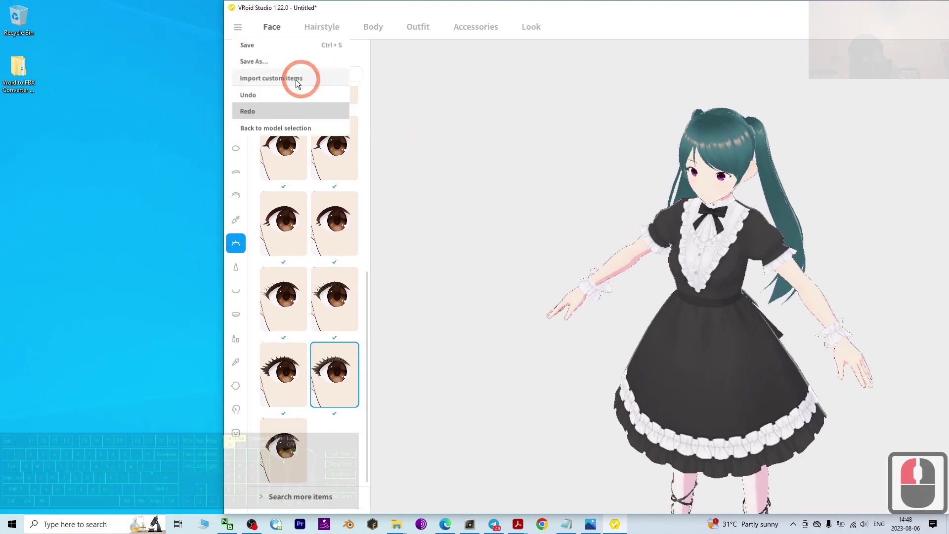
click(268, 61)
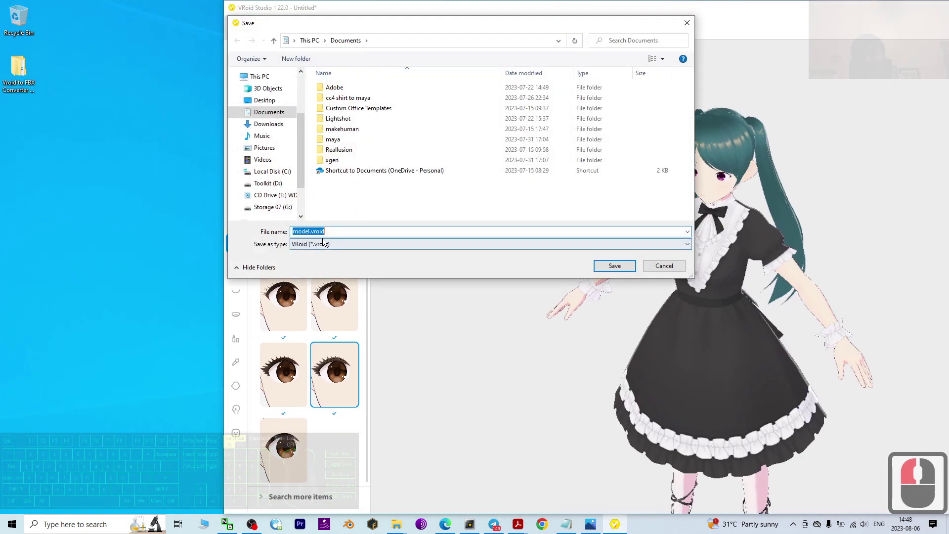
click(266, 100)
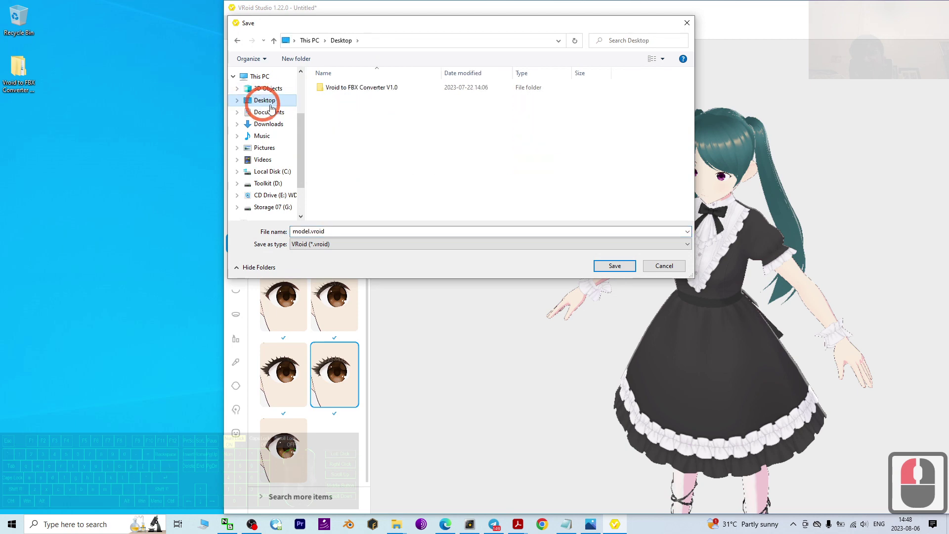
click(621, 270)
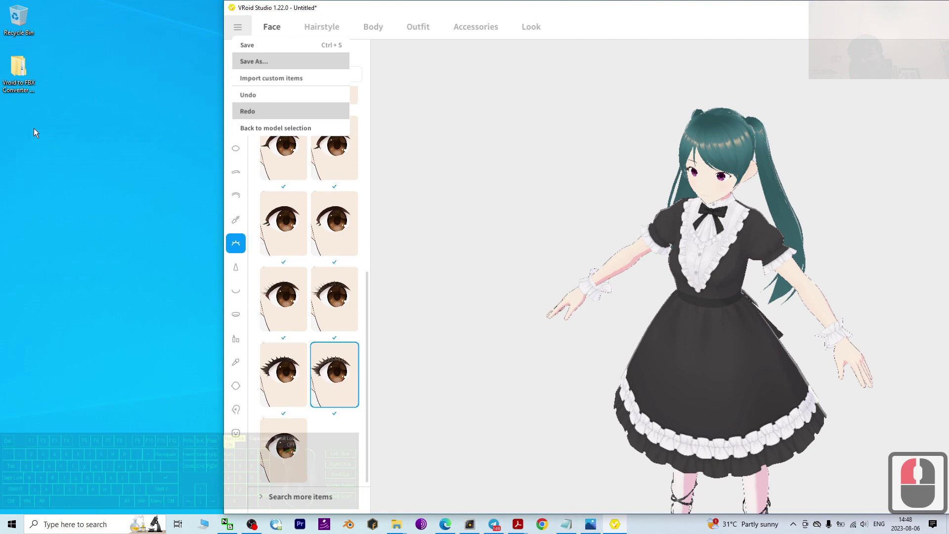
double_click(654, 14)
scroll(624, 146, up, 13)
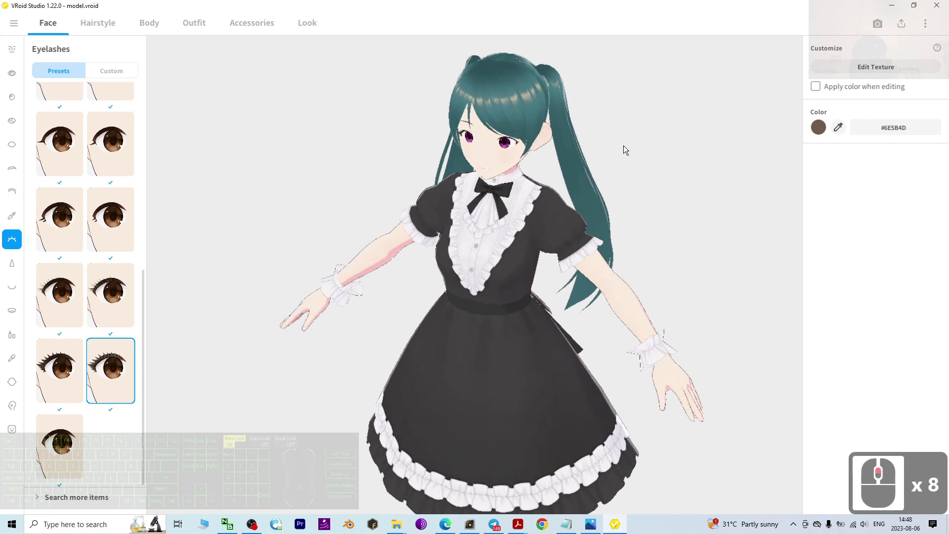
- Start a VRM export of the avatar, check its export preview from several angles, and open the VRM settings
click(902, 24)
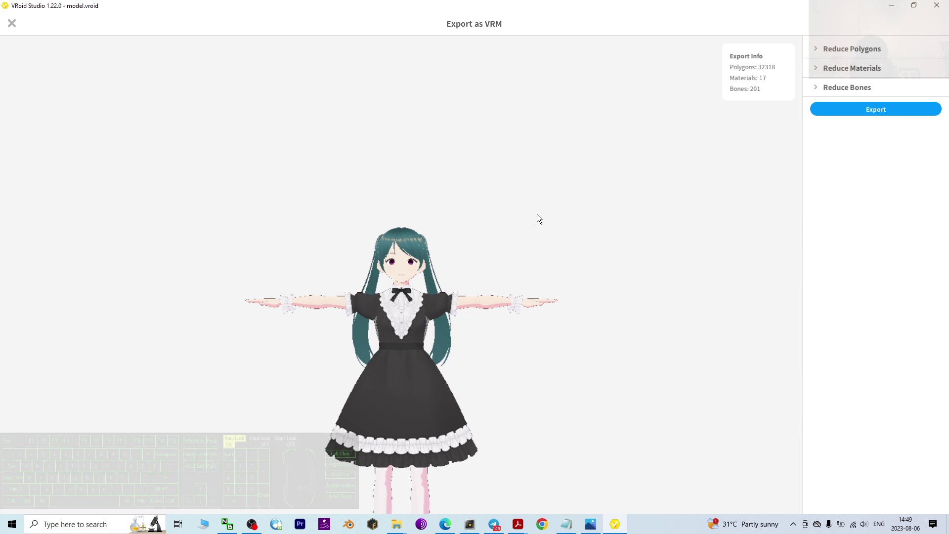
mouse_move(540, 218)
right_down()
mouse_move(545, 241)
mouse_move(529, 225)
mouse_move(536, 212)
mouse_move(545, 233)
right_up()
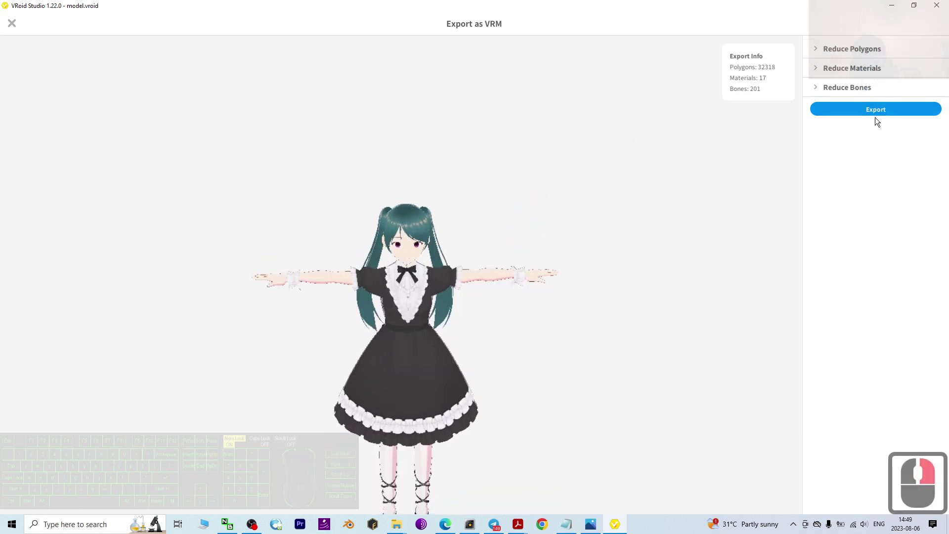
right_drag(446, 281, 612, 227)
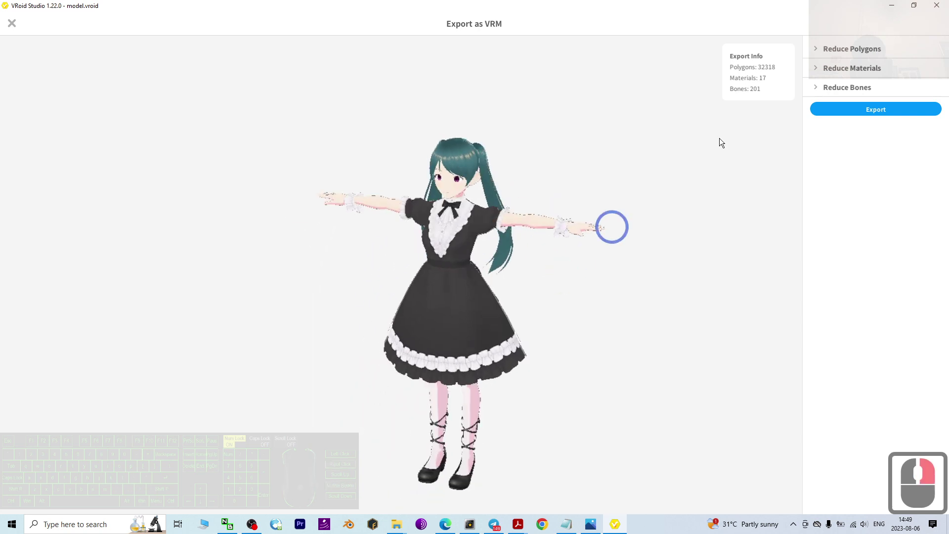
scroll(637, 166, up, 13)
click(798, 111)
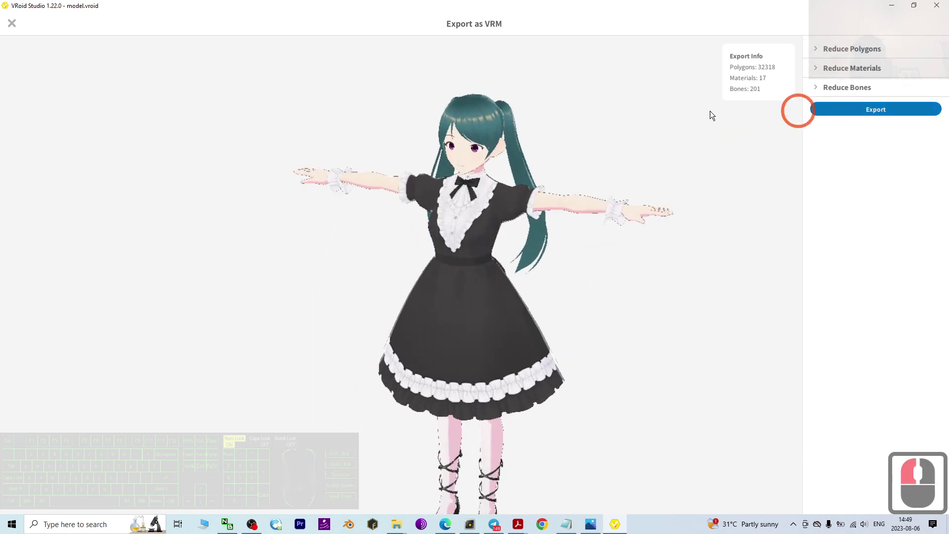
click(536, 118)
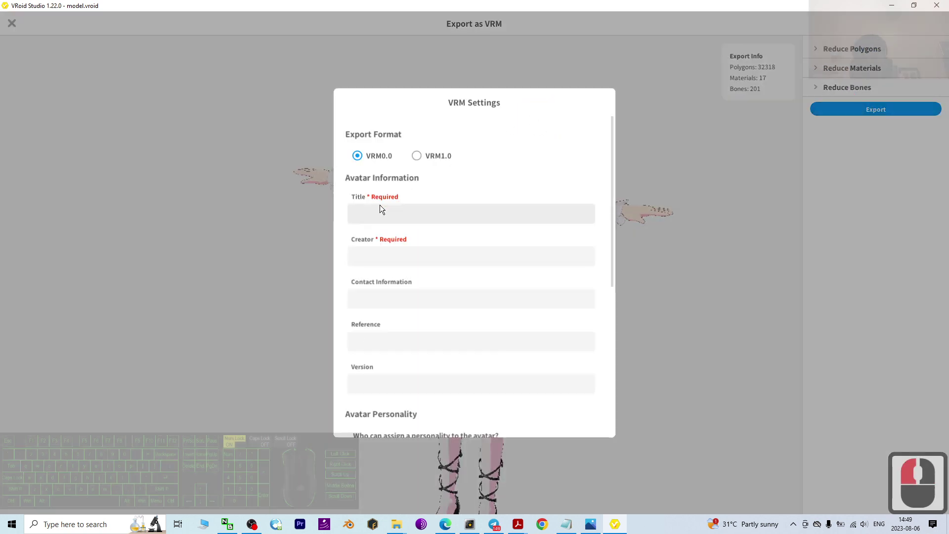
- Set the VRM avatar's title to model01 and its creator to Freedom
double_click(390, 218)
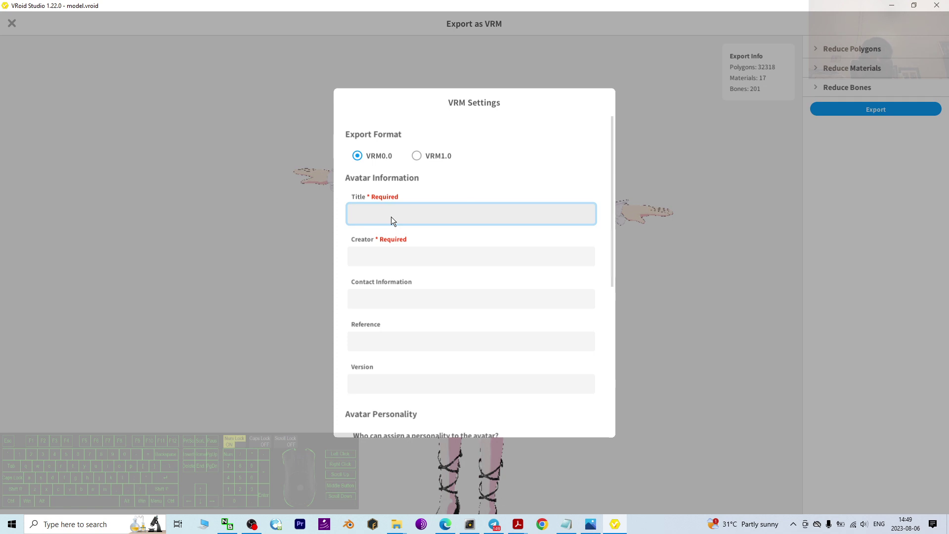
text(model01)
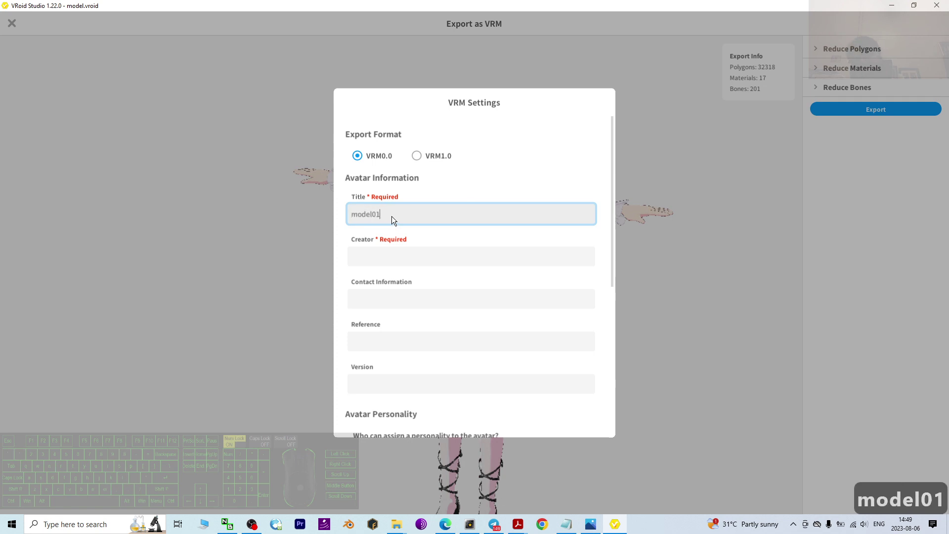
click(384, 254)
text(Fre)
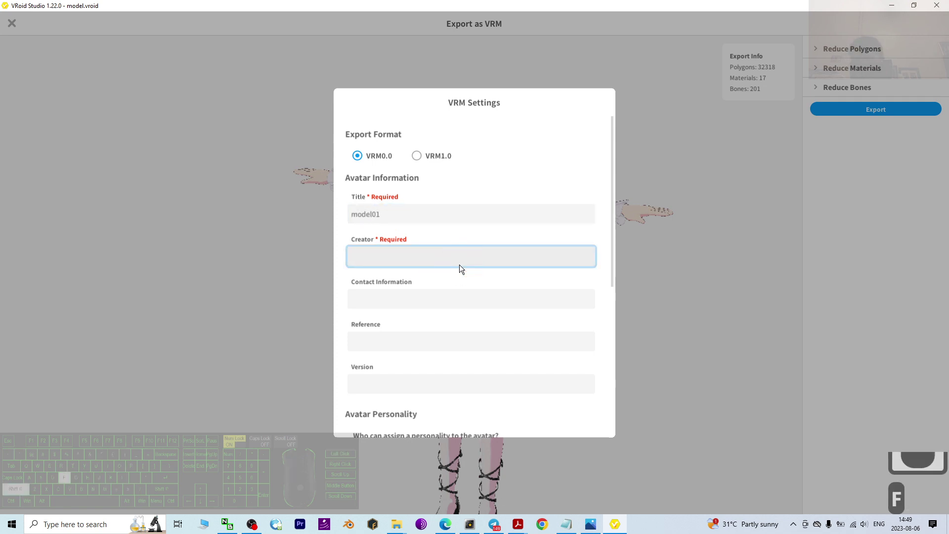
text(edom)
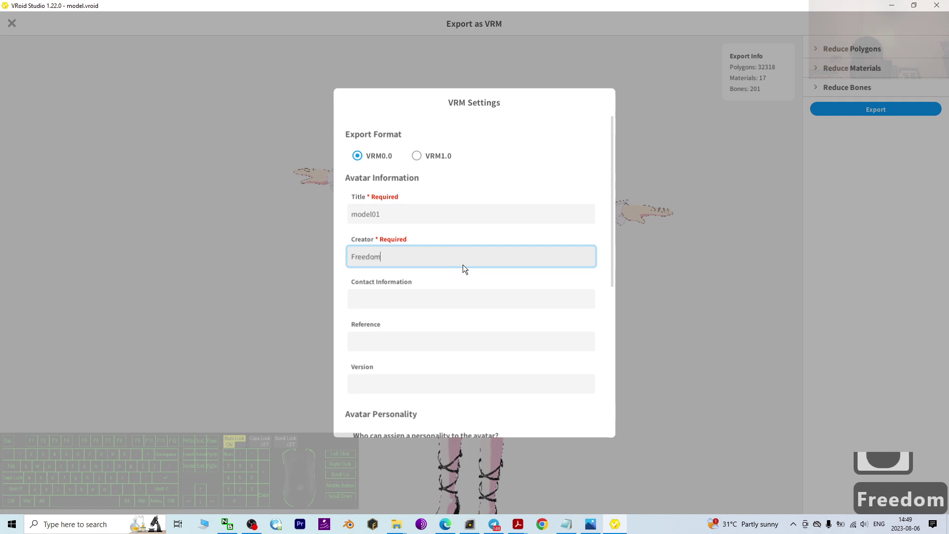
- Export the avatar to the Desktop as model01.vrm with the remaining VRM settings at their defaults
drag(617, 159, 618, 346)
click(439, 381)
click(441, 378)
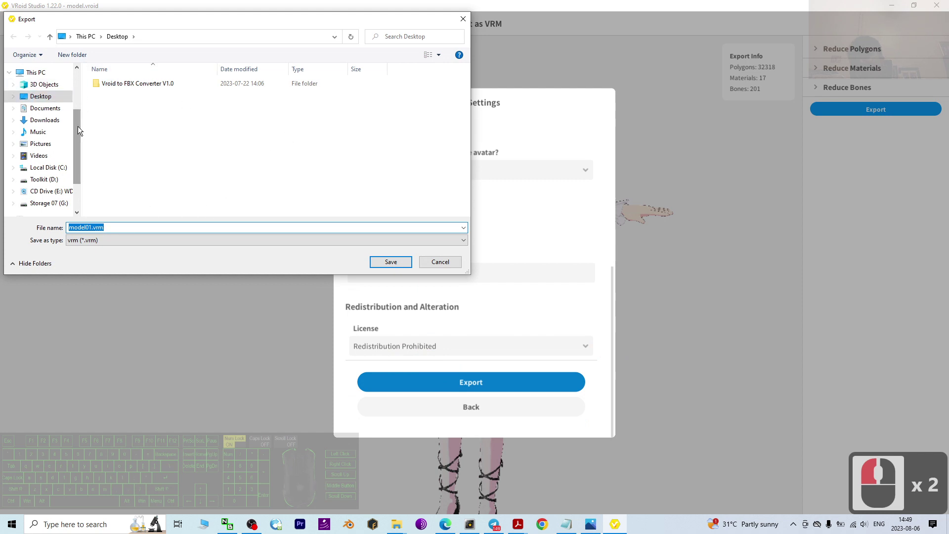
drag(76, 126, 99, 90)
click(108, 110)
click(84, 228)
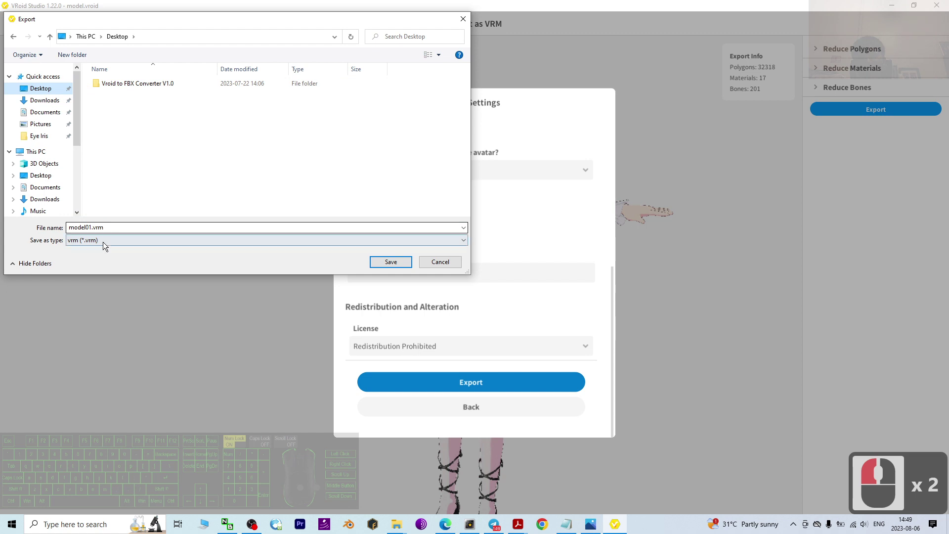
click(388, 262)
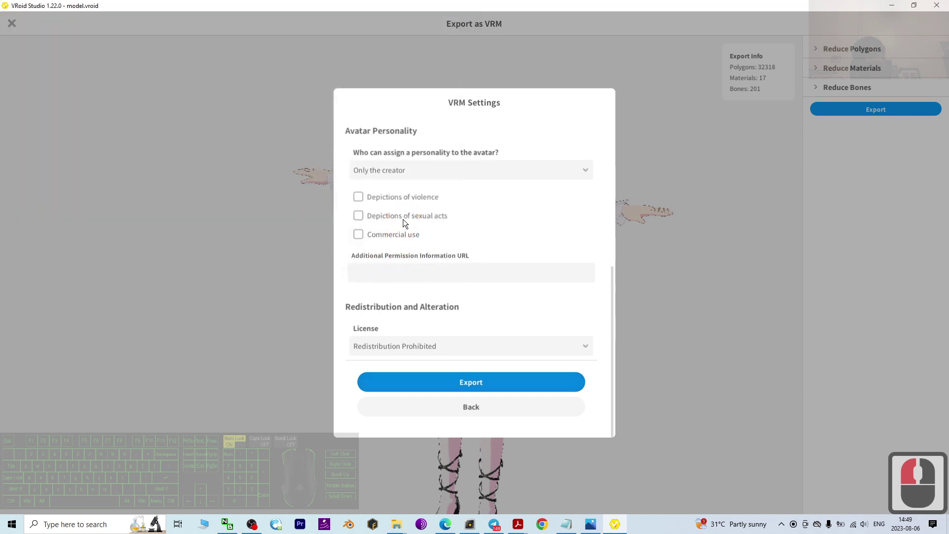
click(490, 381)
scroll(523, 268, down, 4)
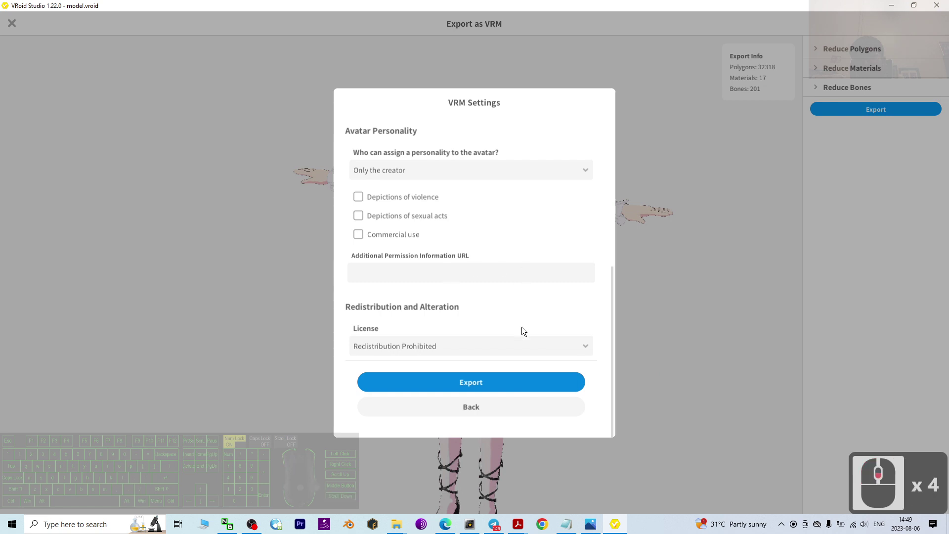
scroll(519, 336, up, 1)
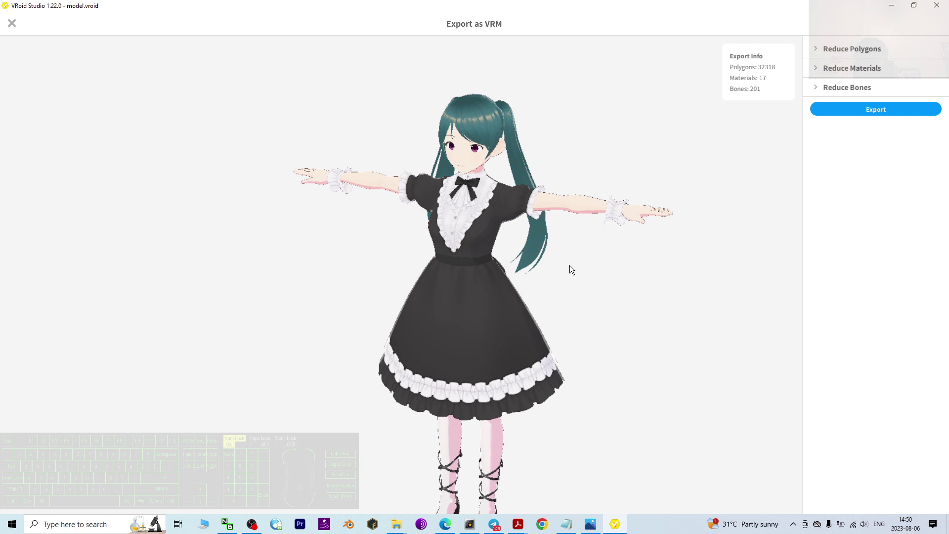
- Leave VRoid Studio for the Windows desktop and locate the exported model01.vrm file
click(937, 4)
click(173, 147)
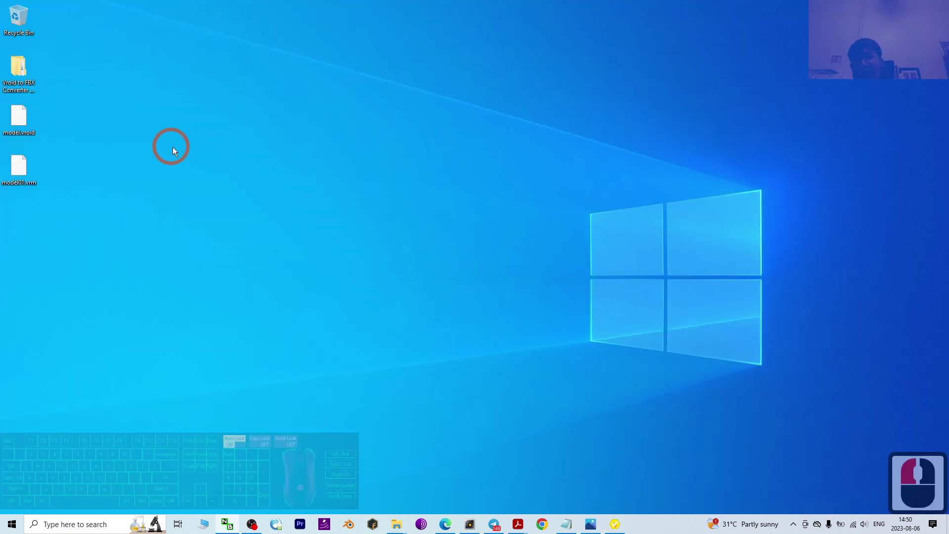
double_click(20, 166)
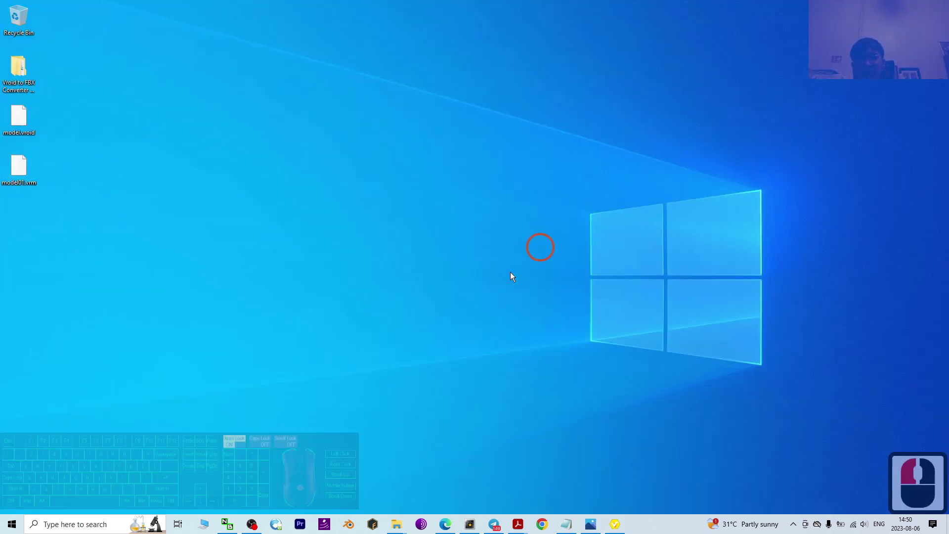
click(480, 355)
- Open notes.txt in Notepad and highlight the Vroid VRM to FBX Converter download entry
click(566, 524)
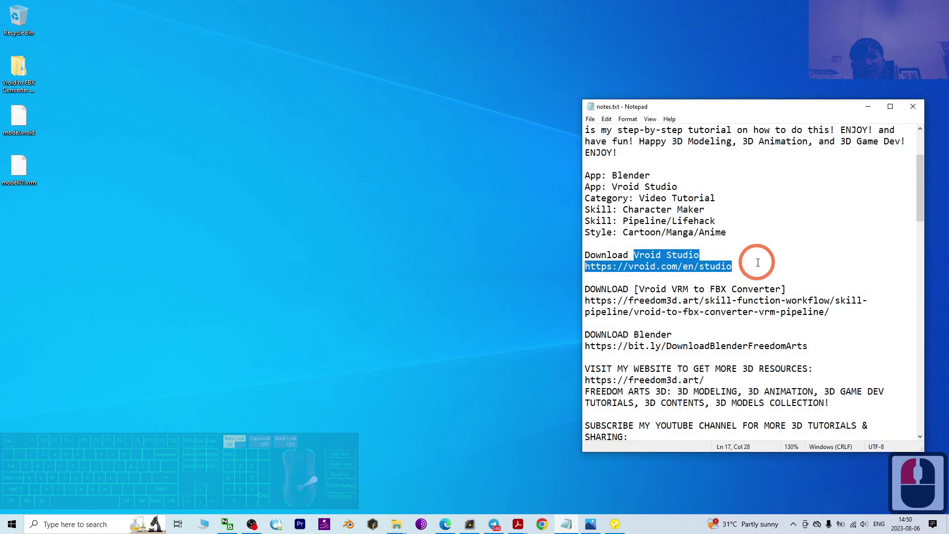
click(643, 293)
click(837, 275)
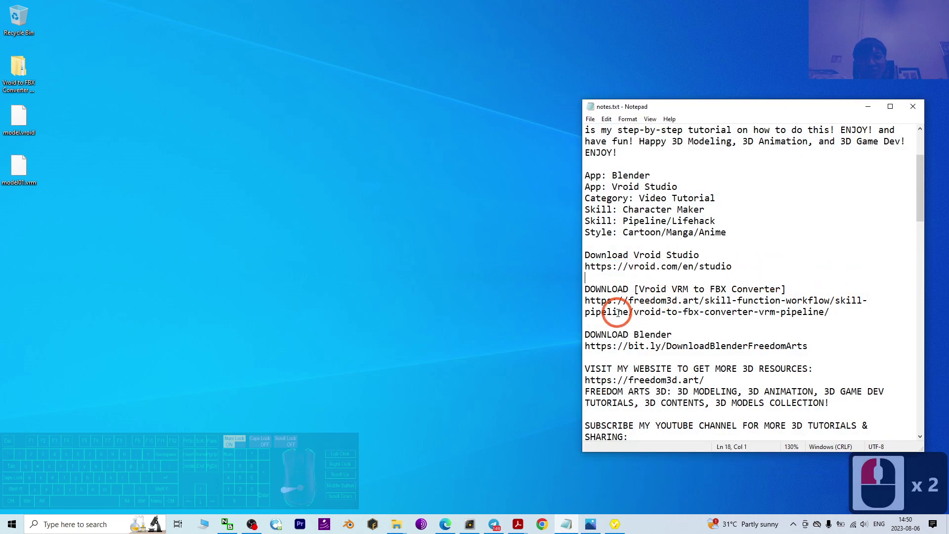
drag(636, 290, 783, 289)
click(693, 295)
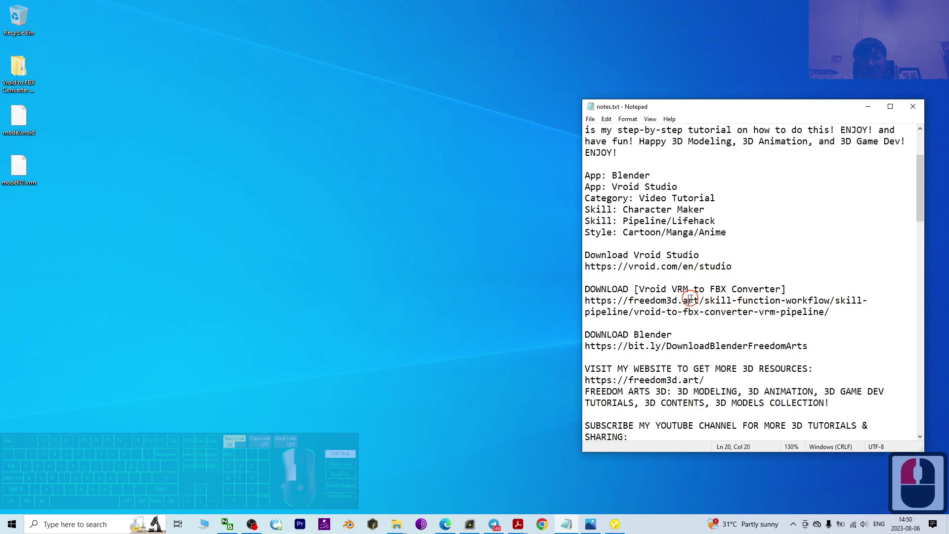
drag(640, 290, 774, 291)
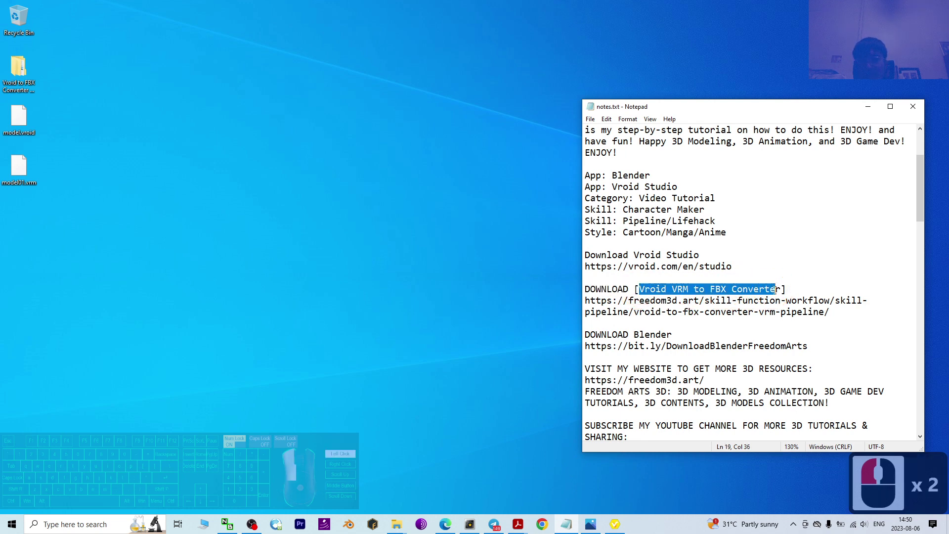
- Open the Vroid to FBX Converter V1.0 folder from the desktop, reposition its window, and minimize the notes
double_click(19, 69)
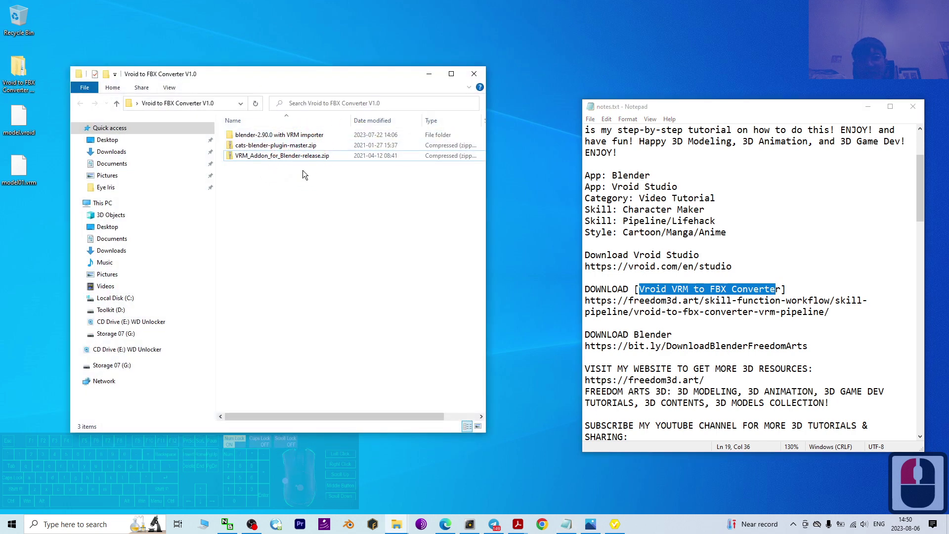
click(257, 135)
drag(288, 78, 231, 123)
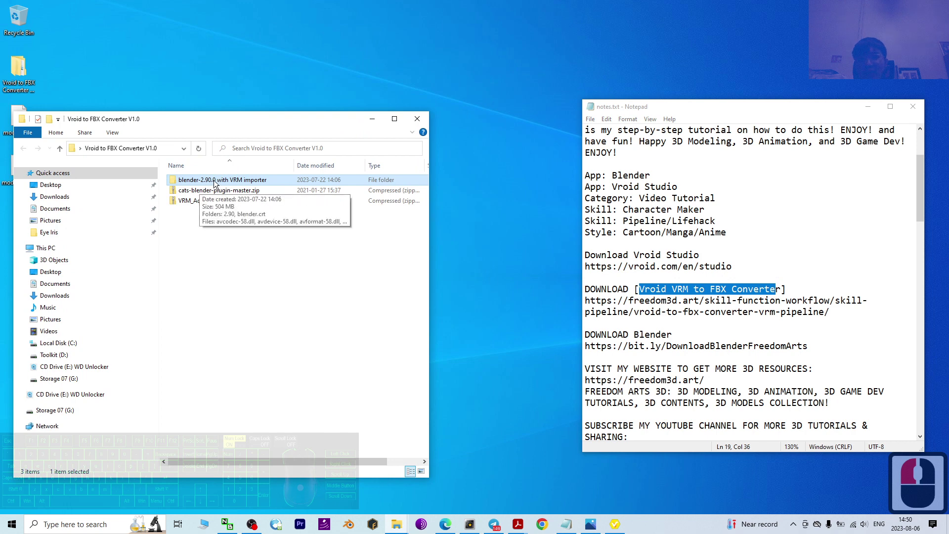
click(867, 106)
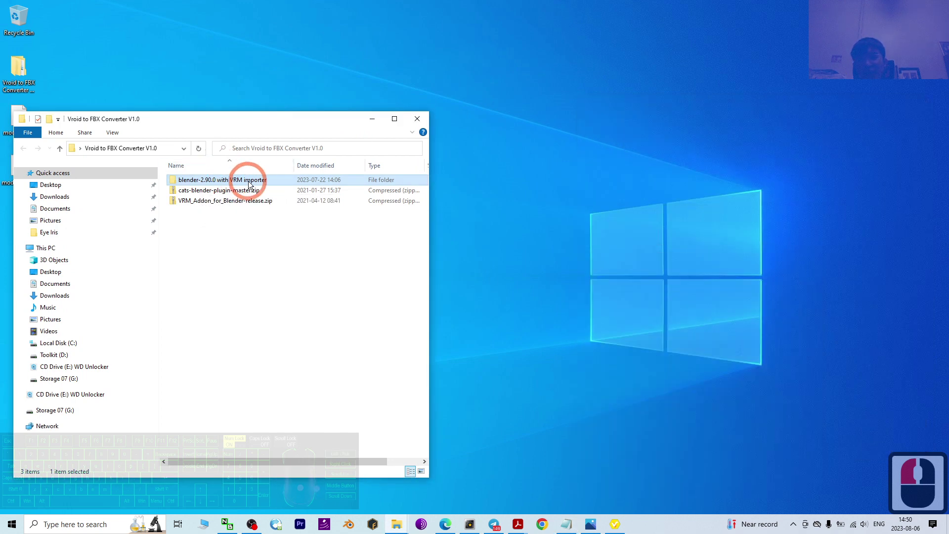
click(304, 317)
- View the cover.jpg image and return to the Vroid to FBX Converter V1.0 folder
click(592, 525)
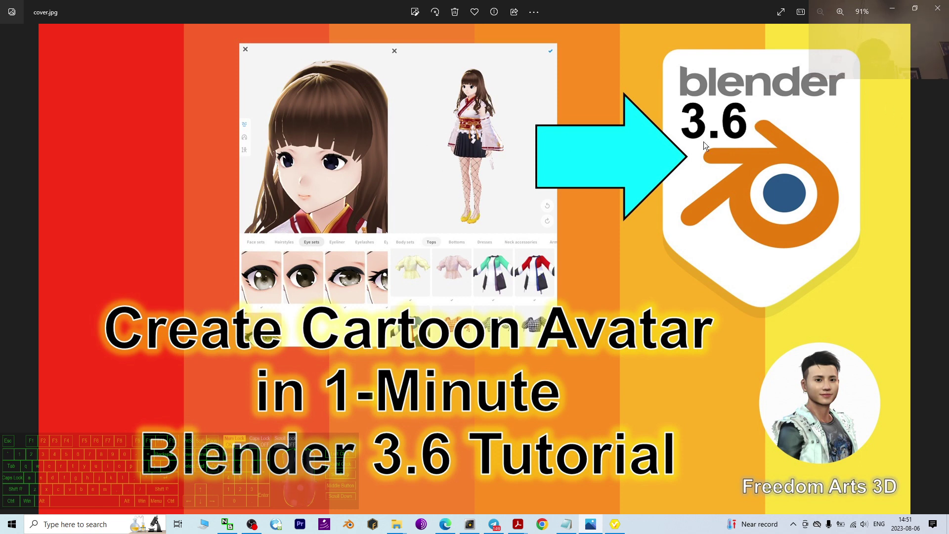
click(893, 8)
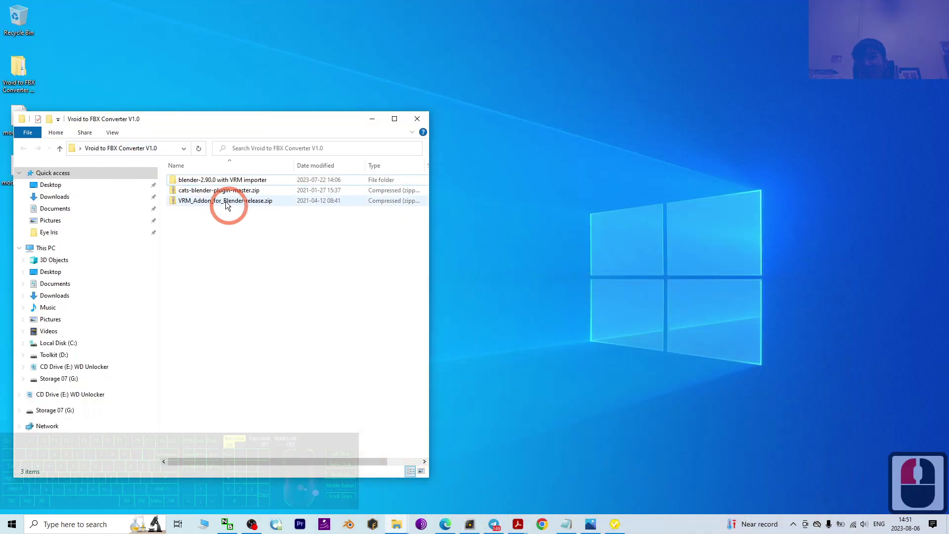
click(312, 346)
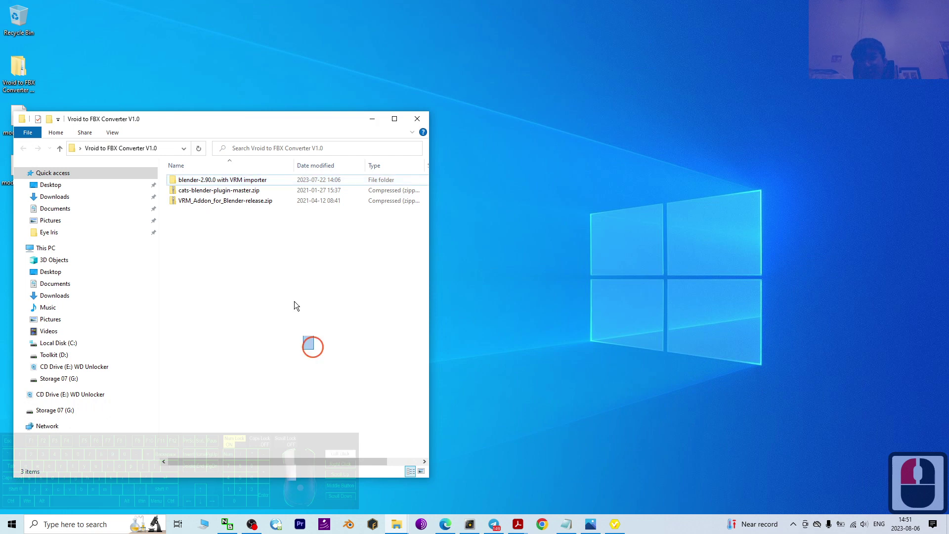
- Launch blender.exe from the "blender-2.90.0 with VRM importer" folder and delete the default camera, cube and light
double_click(248, 180)
double_click(208, 242)
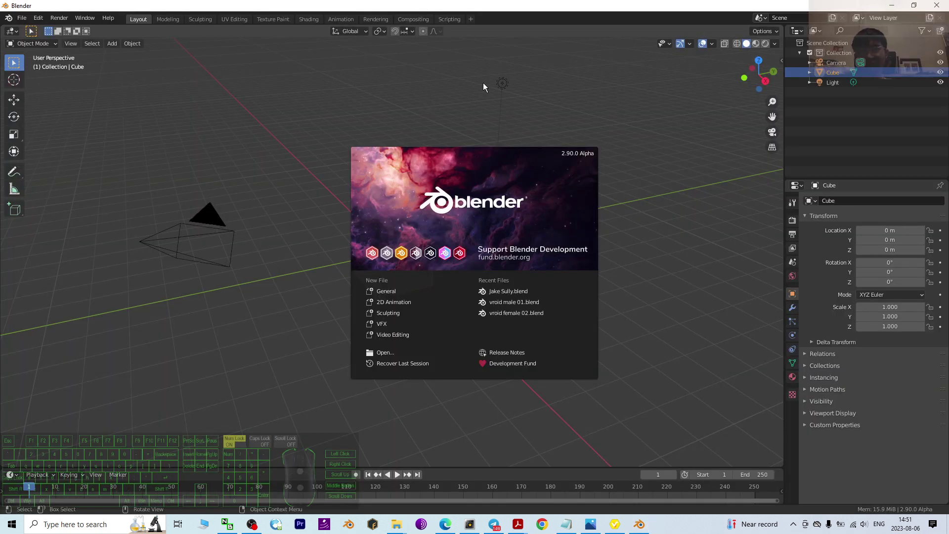
click(169, 89)
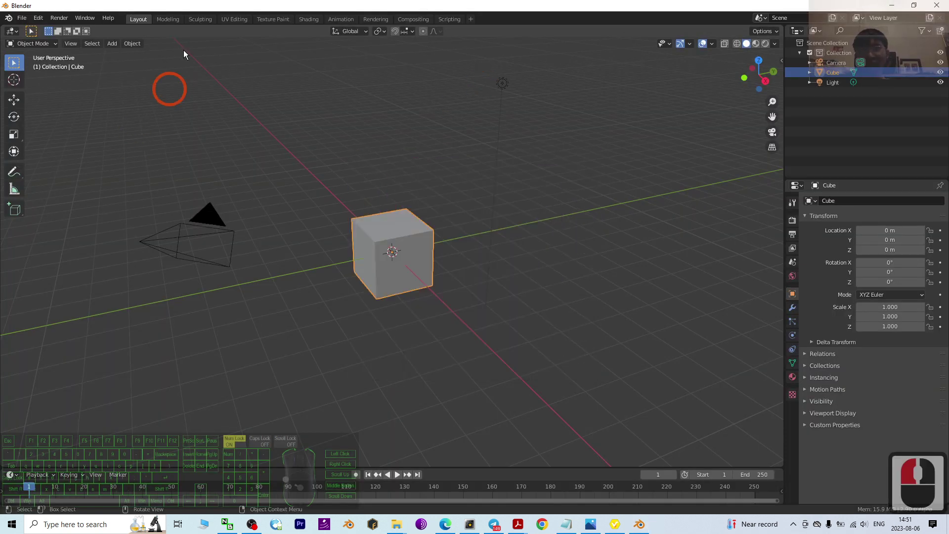
drag(107, 154, 680, 379)
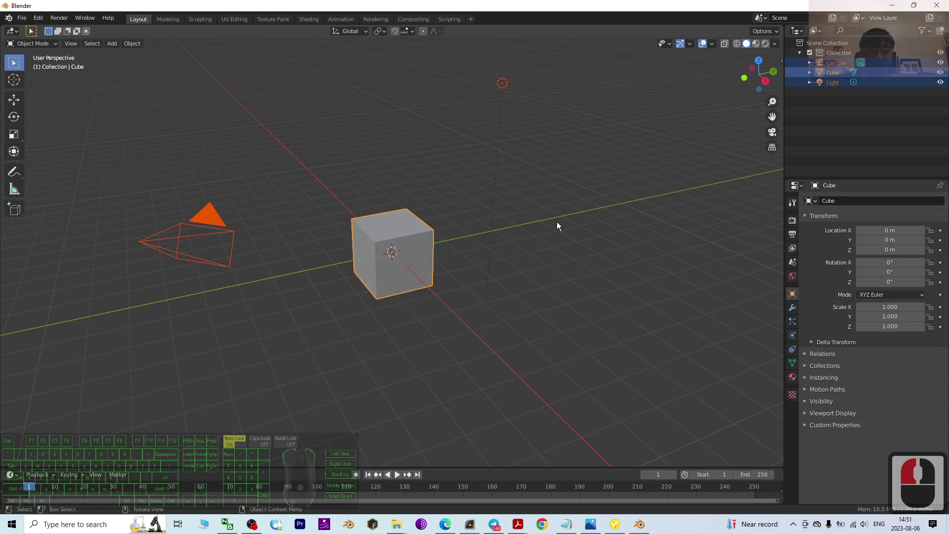
key(Delete)
- Move the Blender window aside, return to the converter folder, and check the cats-blender-plugin and VRM add-on zip files
drag(345, 5, 540, 17)
click(48, 144)
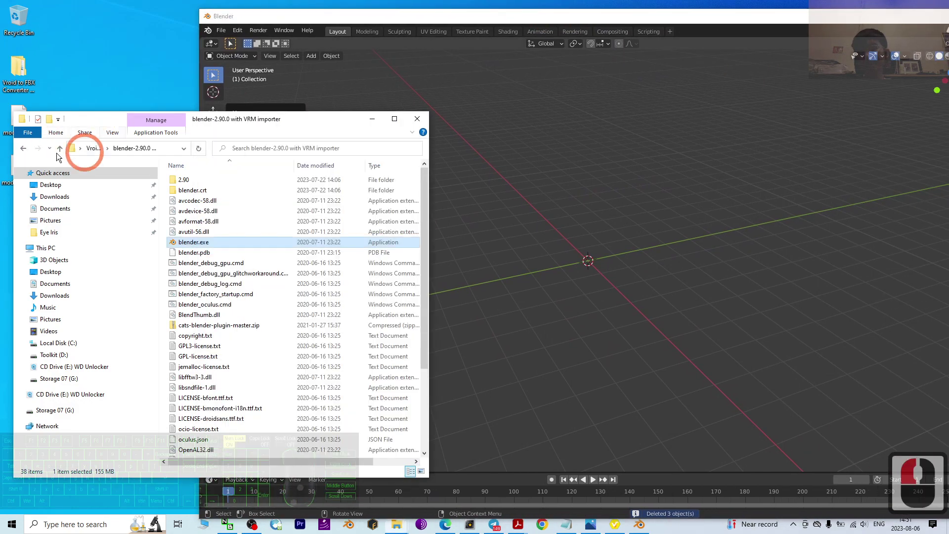
click(24, 148)
click(221, 201)
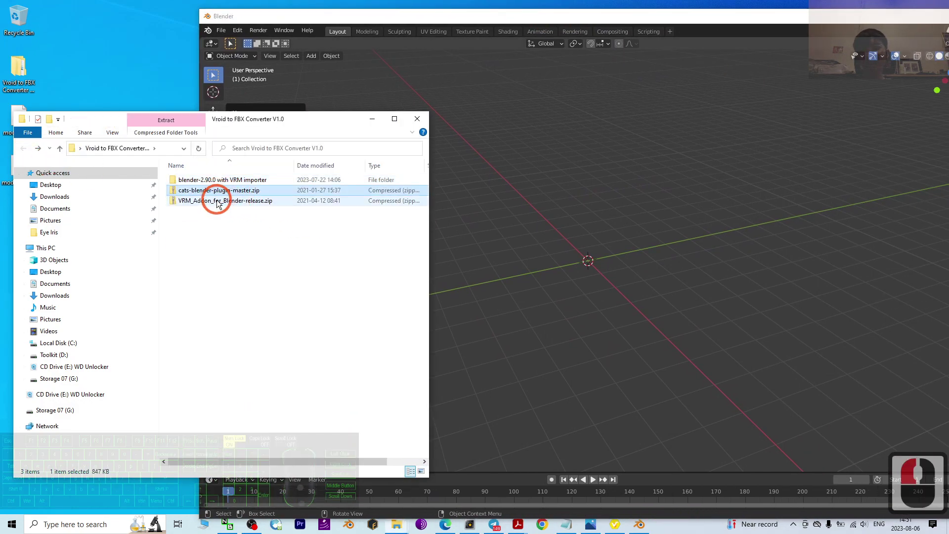
click(216, 190)
click(370, 21)
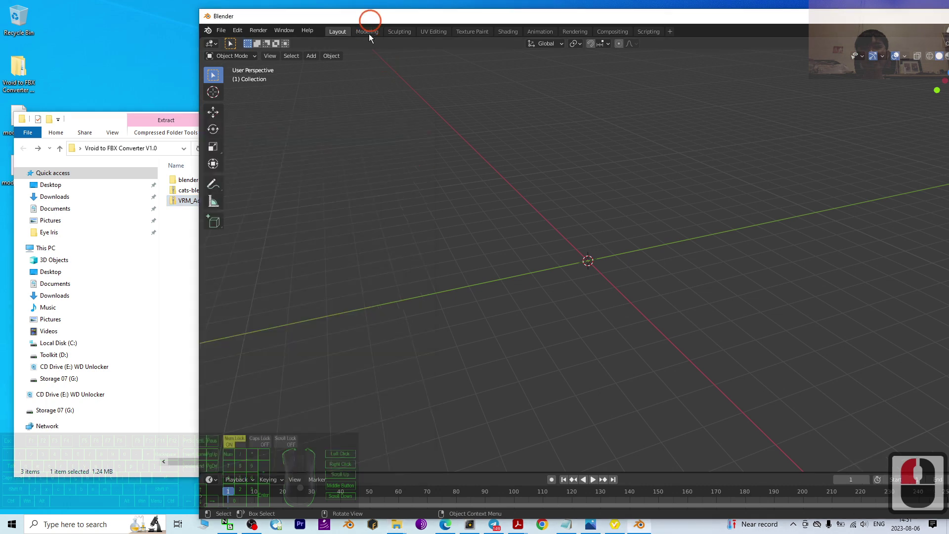
- Check the available import formats, and open the Add-ons section of Blender Preferences
click(222, 31)
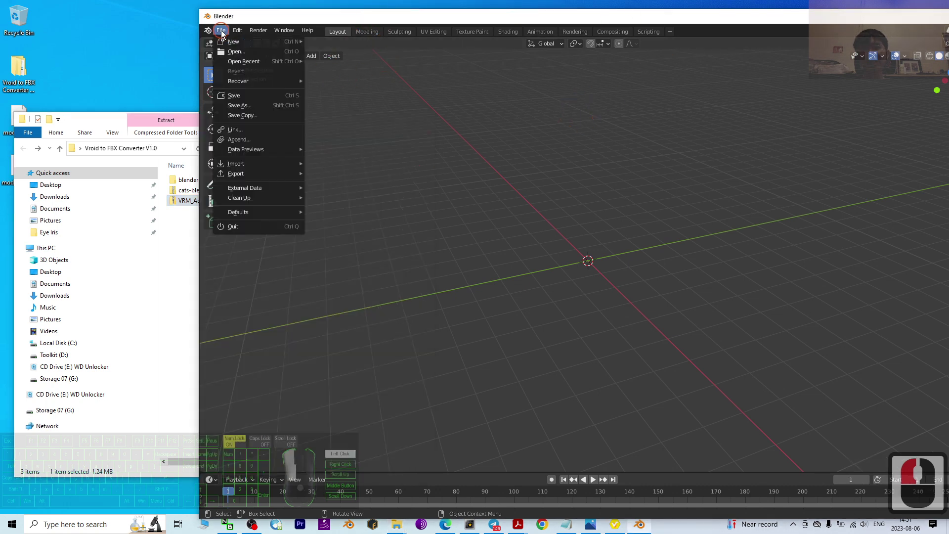
click(242, 163)
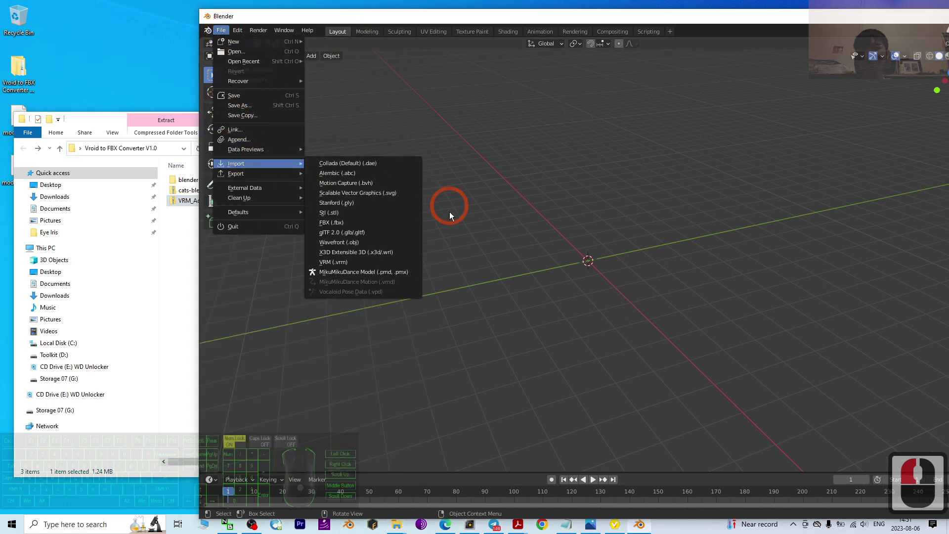
click(238, 30)
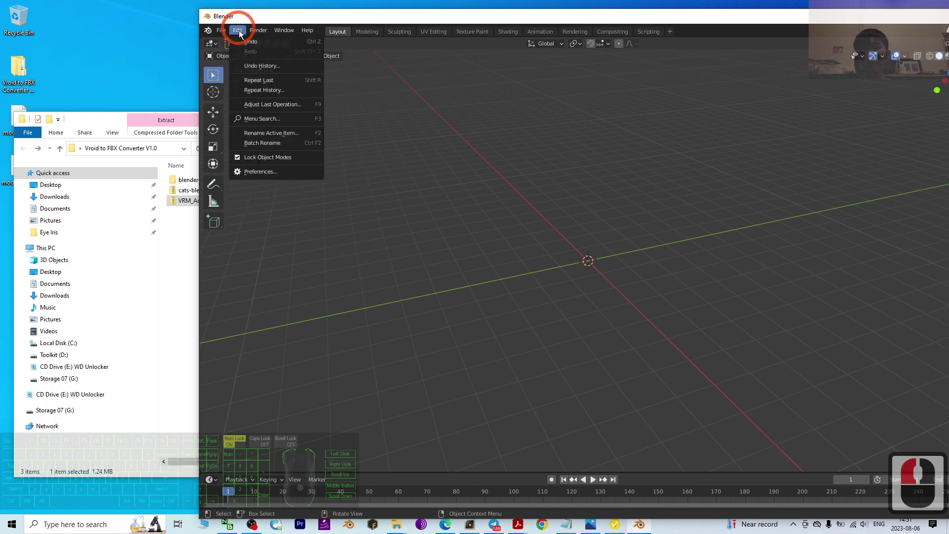
click(264, 170)
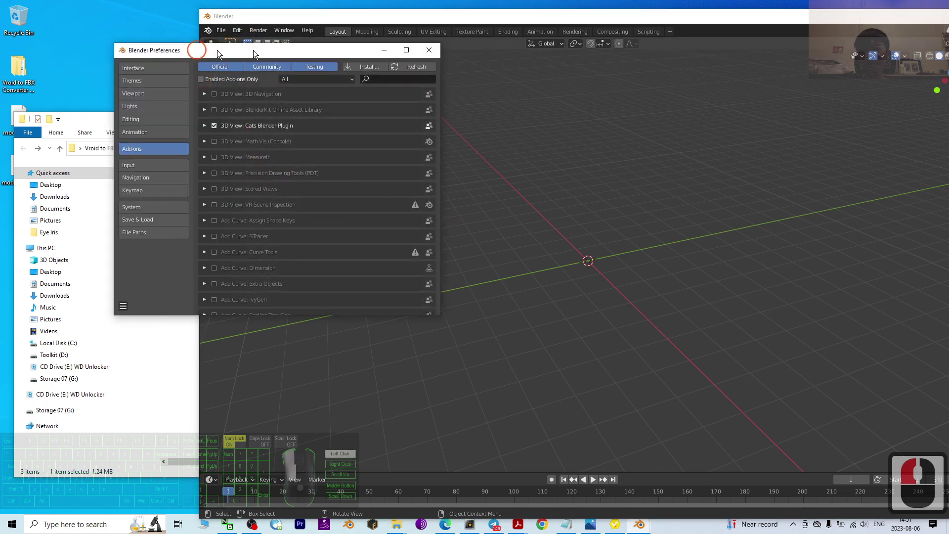
drag(195, 50, 280, 64)
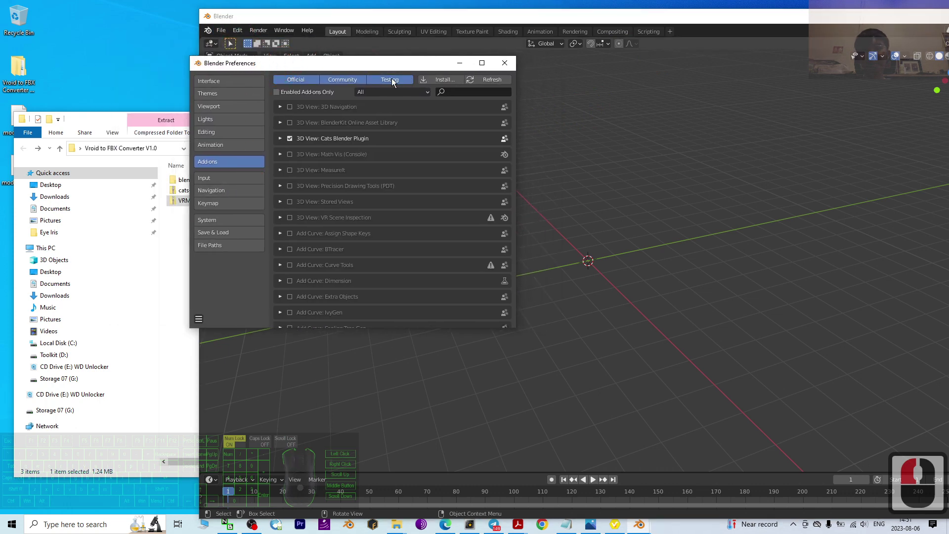
click(213, 161)
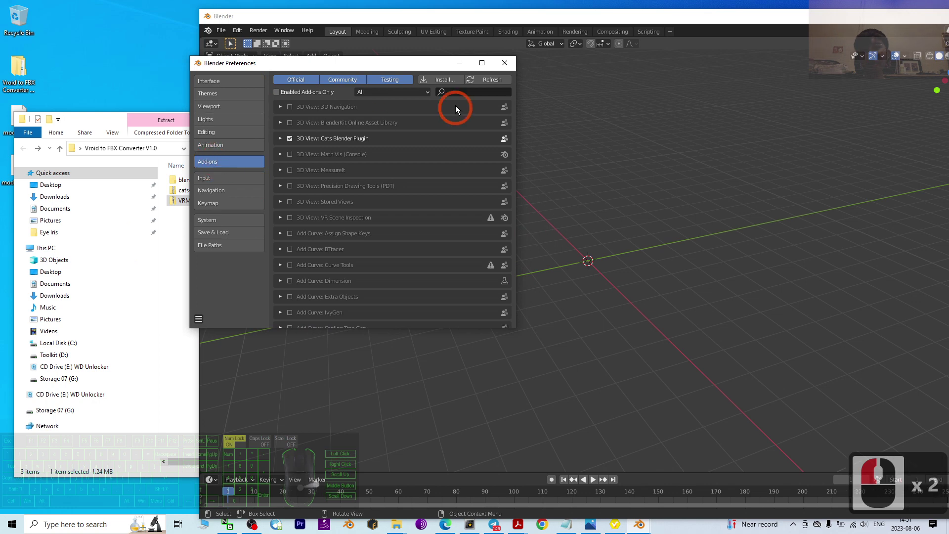
- Install cats-blender-plugin-master.zip from the desktop's Vroid to FBX Converter V1.0 folder as an add-on and enable Cats Blender Plugin
click(432, 79)
click(97, 122)
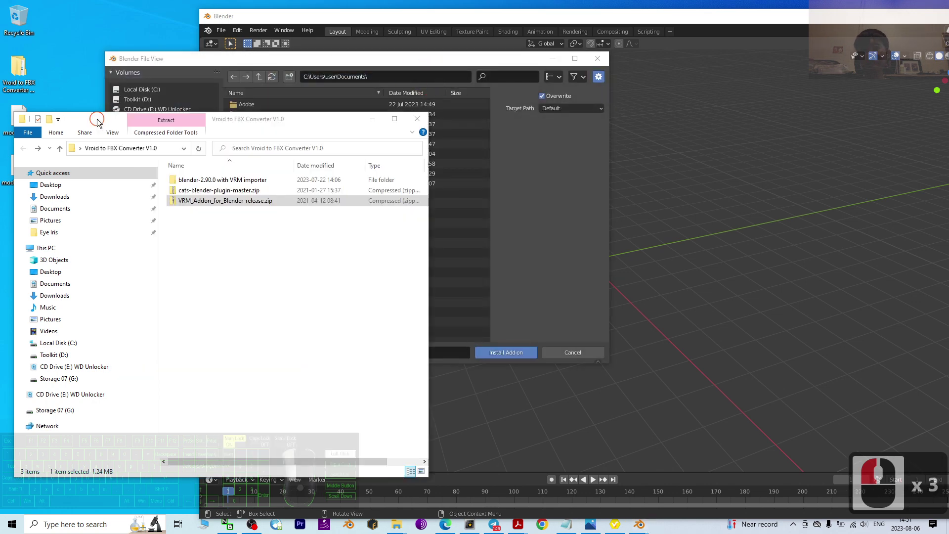
click(253, 65)
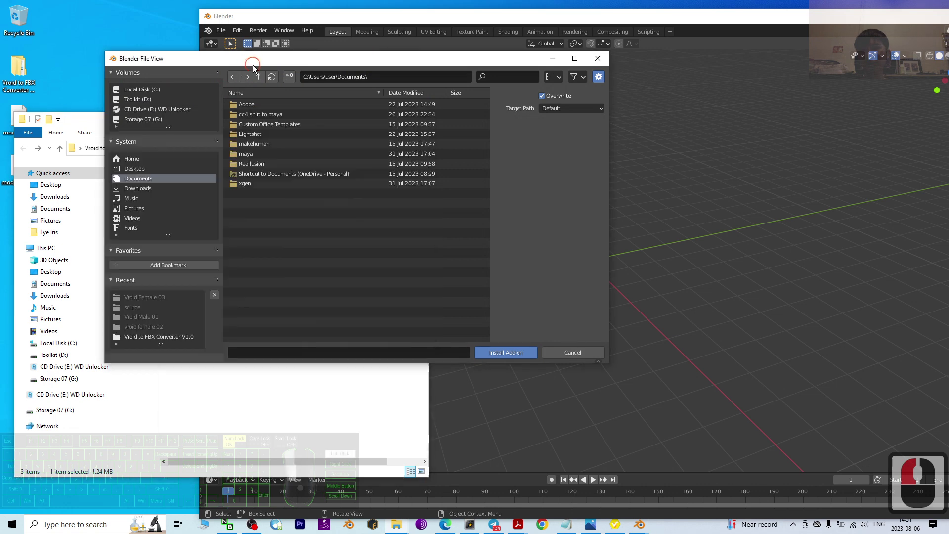
click(141, 169)
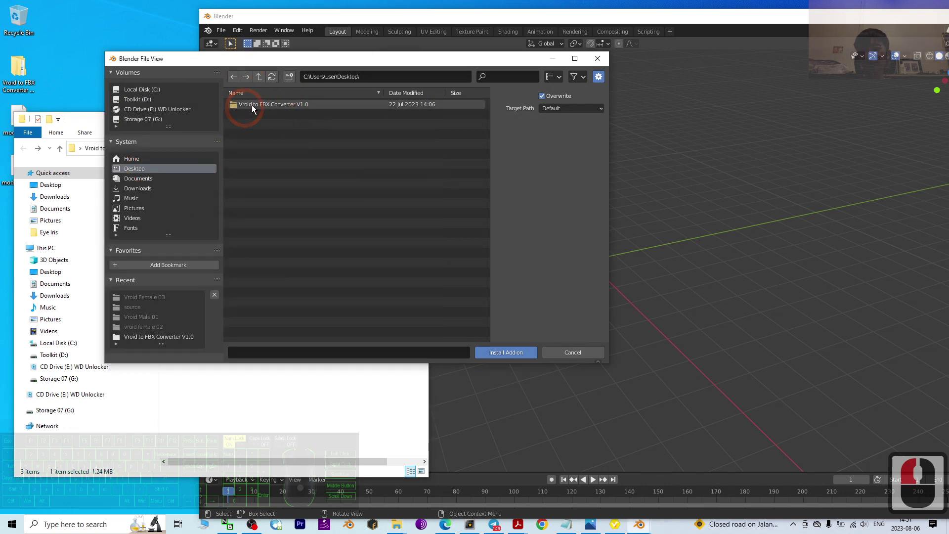
double_click(274, 104)
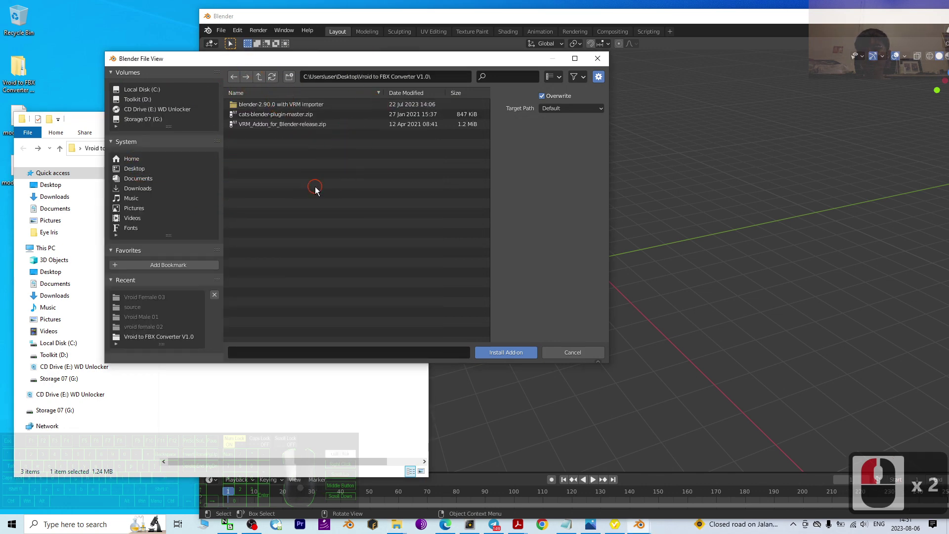
click(271, 115)
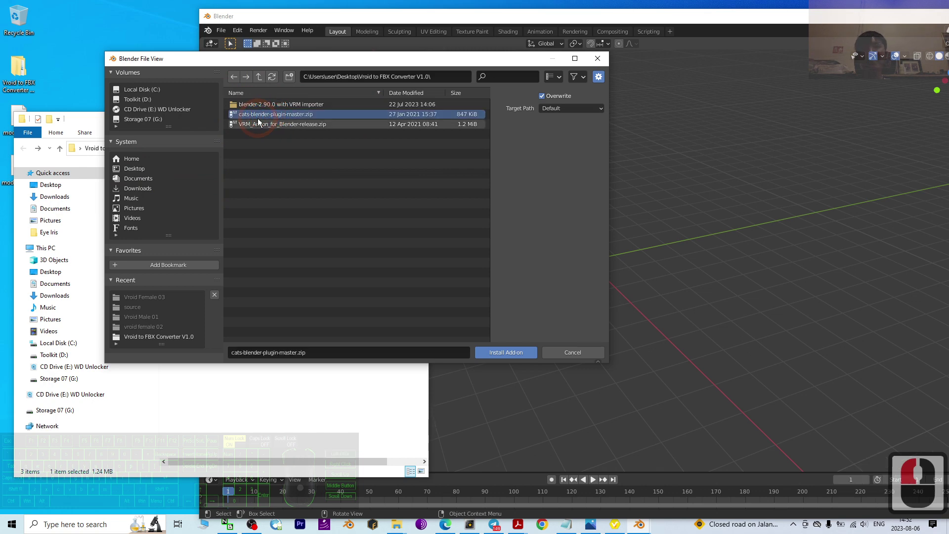
double_click(264, 115)
click(290, 138)
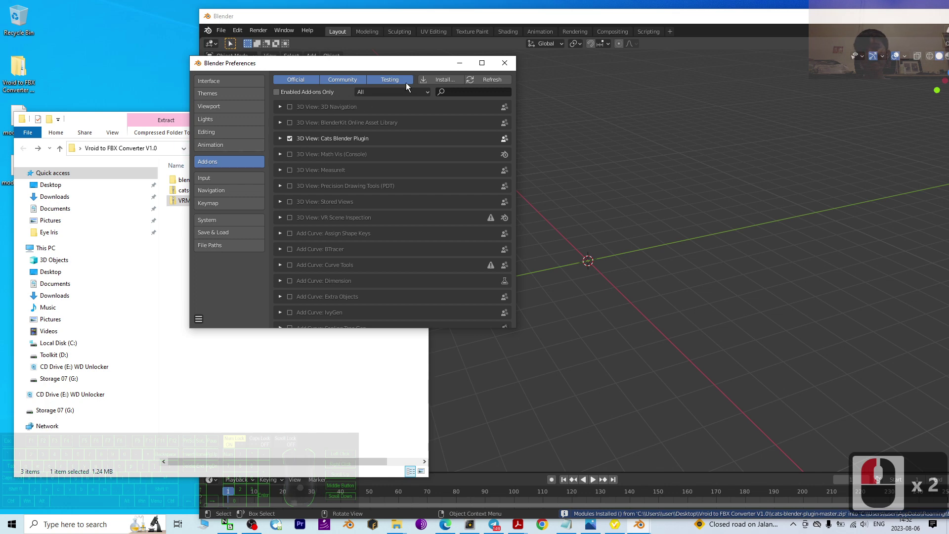
- Install VRM_Addon_for_Blender-release.zip as an add-on, and recheck both add-on zip files in the converter folder
click(437, 80)
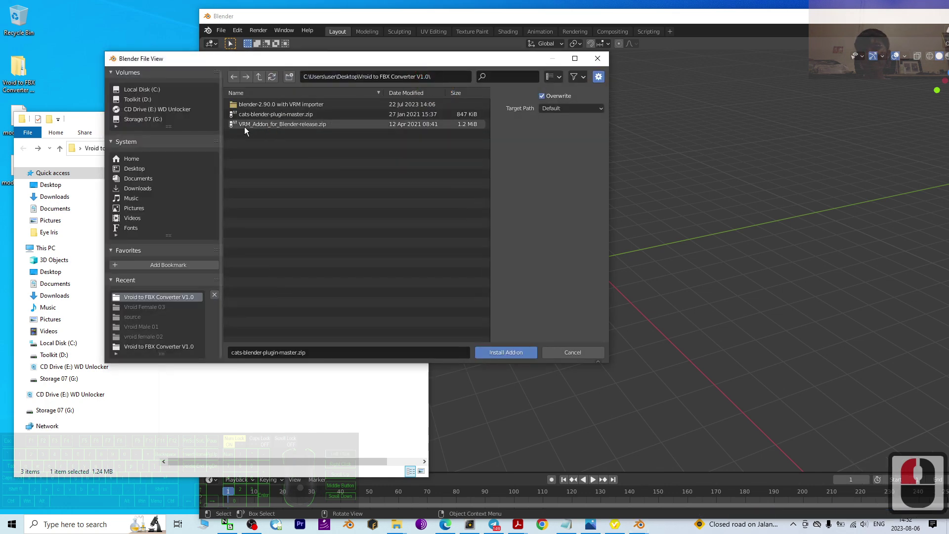
double_click(272, 126)
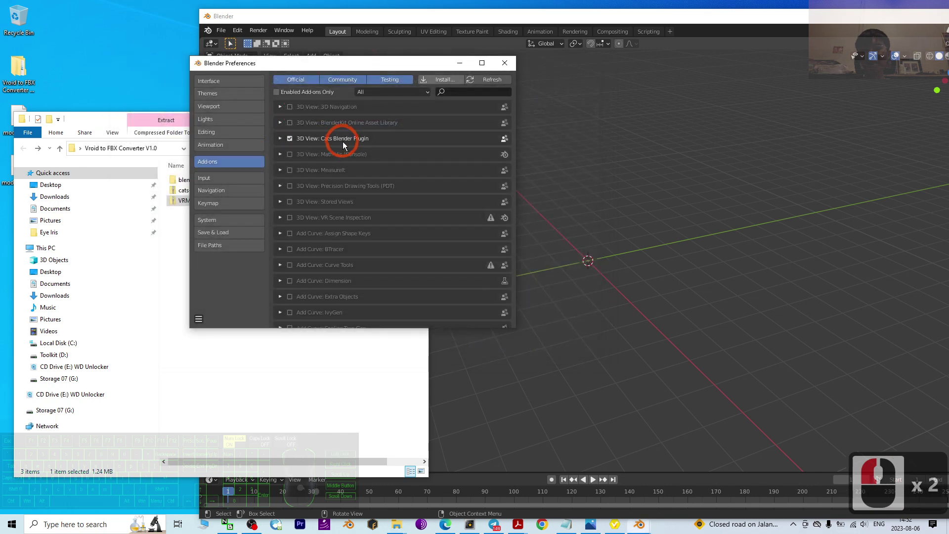
click(144, 119)
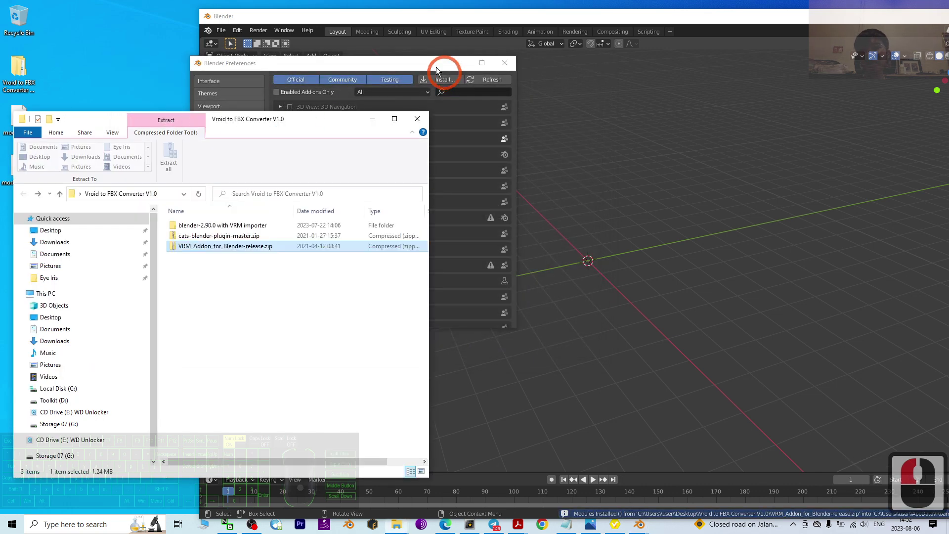
click(401, 62)
click(183, 271)
drag(190, 262, 176, 238)
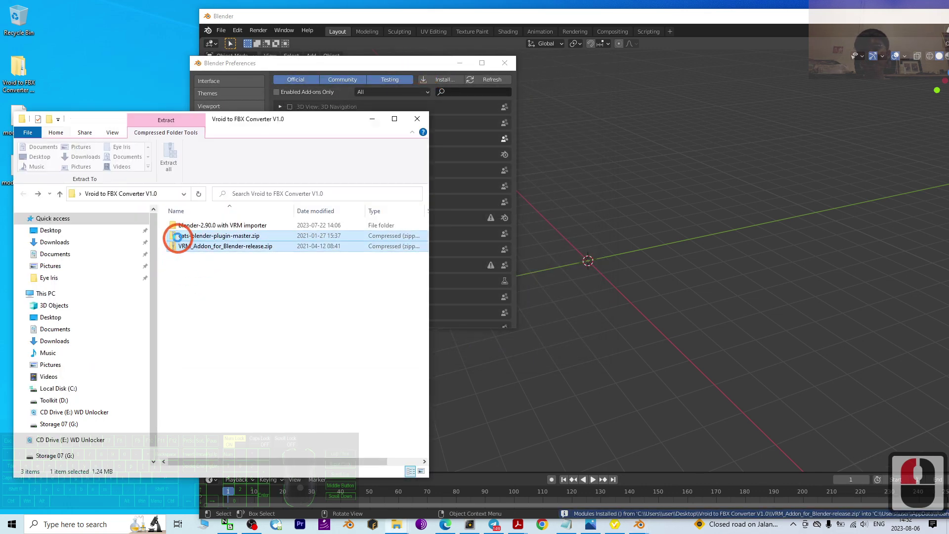
click(346, 69)
click(208, 166)
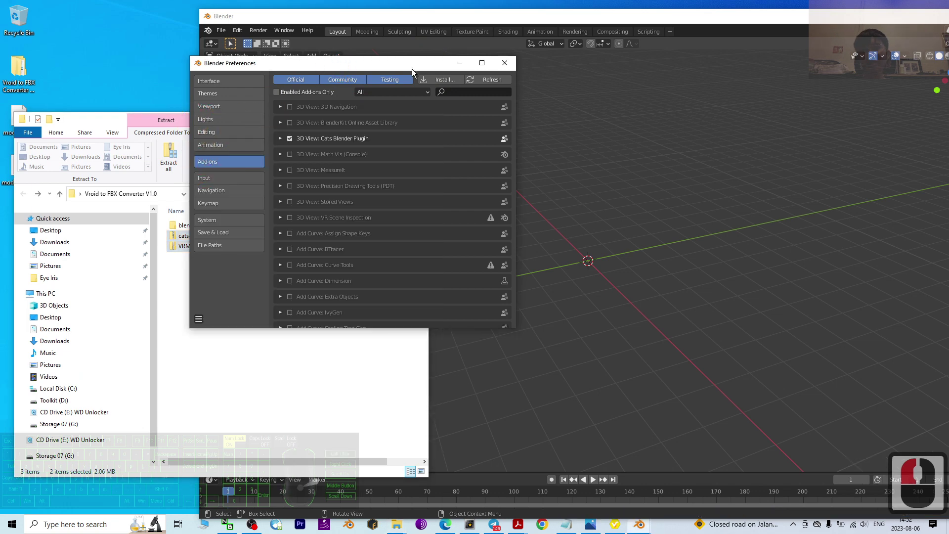
- Search the add-ons for "vrm" and re-enable the Import-Export: VRM format add-on
click(475, 93)
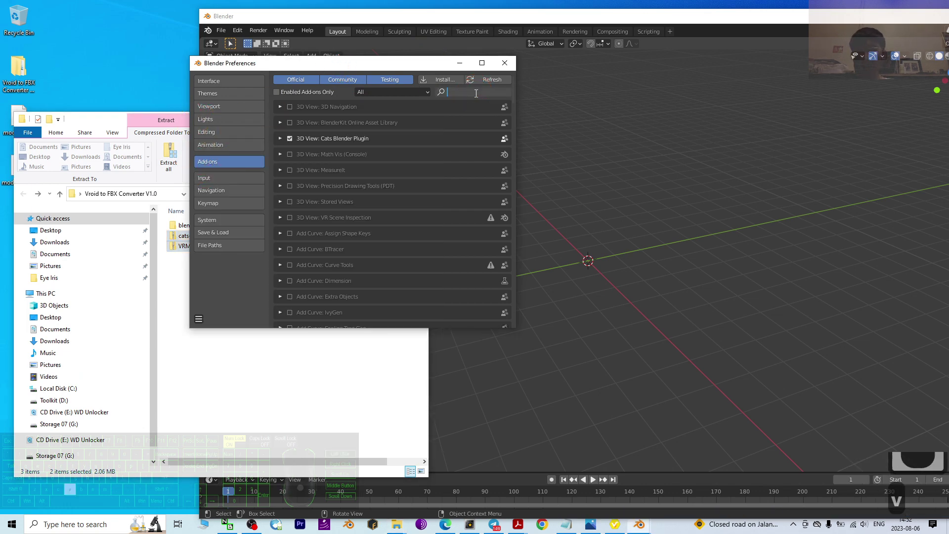
text(vrm)
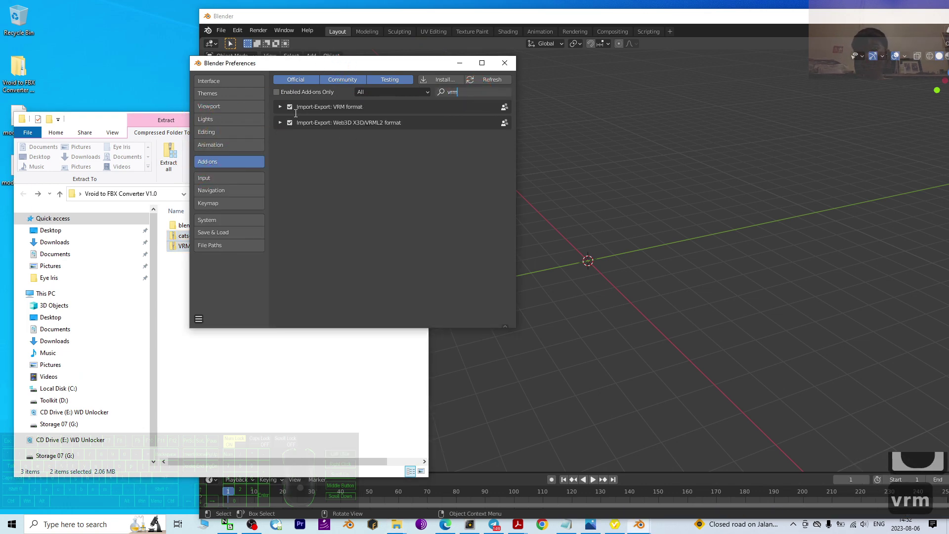
click(290, 108)
click(291, 108)
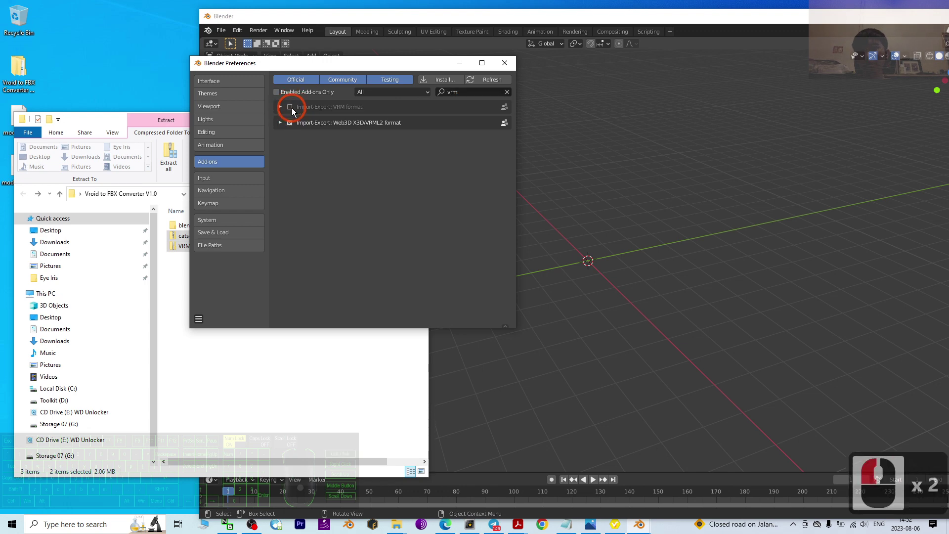
click(291, 108)
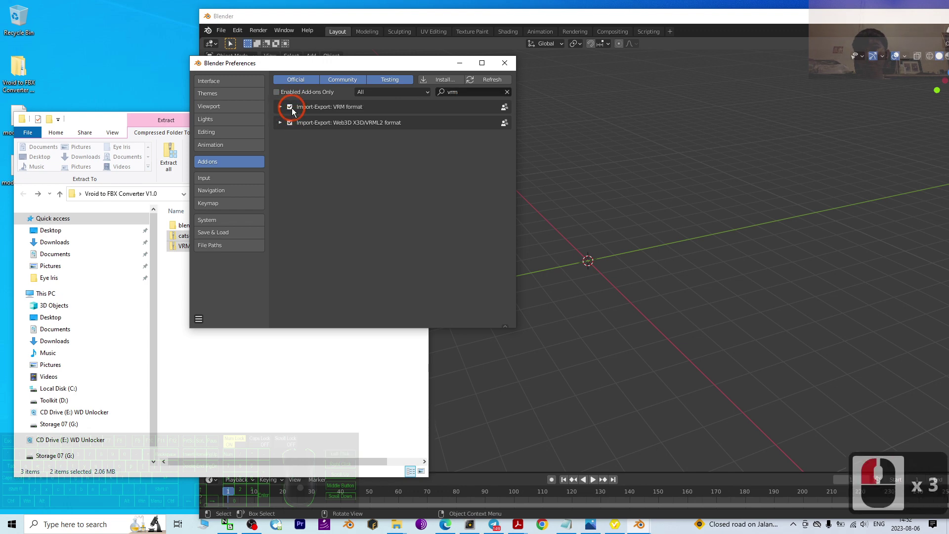
- Search the add-ons for "cat", re-enable the Cats Blender Plugin, and close the preferences
click(477, 93)
text(cat)
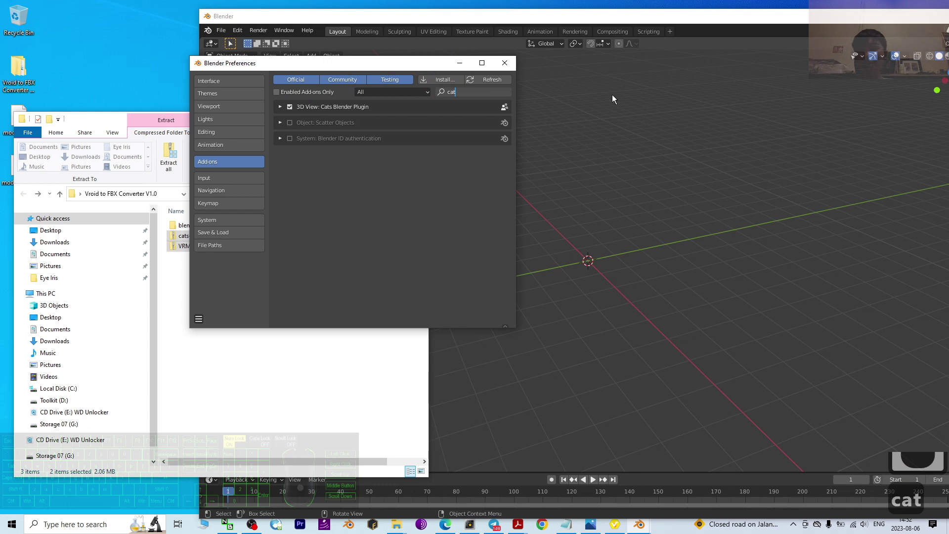
click(291, 107)
click(291, 108)
click(291, 108)
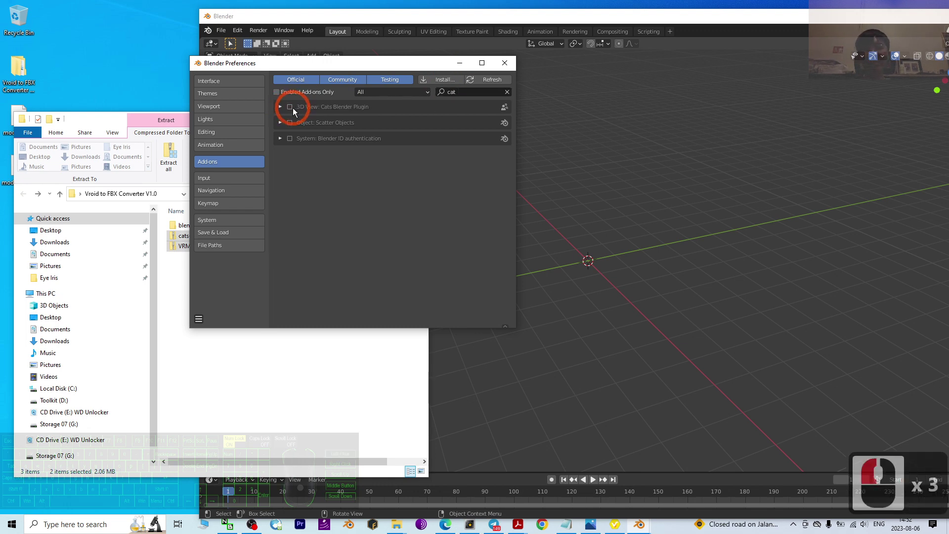
click(504, 63)
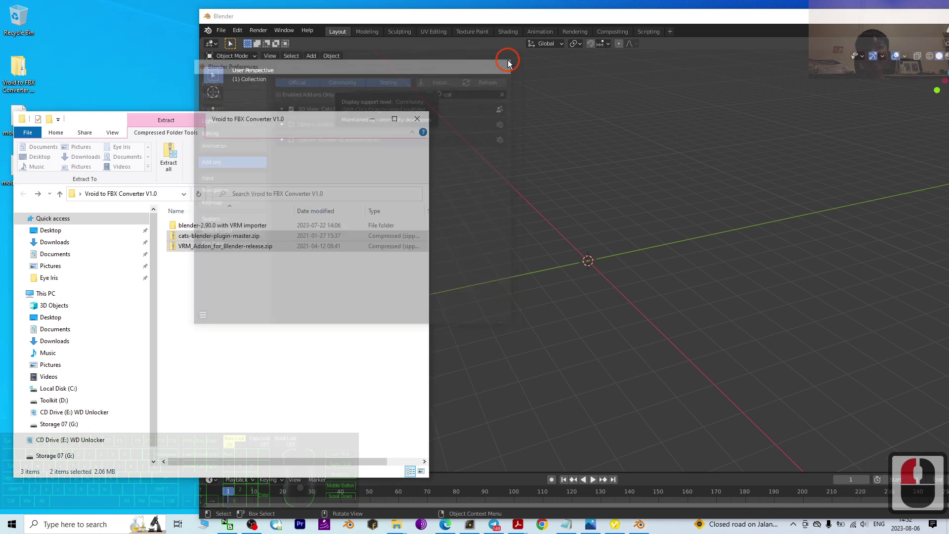
- Close the Vroid to FBX Converter V1.0 folder window and maximize the Blender window
click(607, 19)
drag(607, 20, 558, 11)
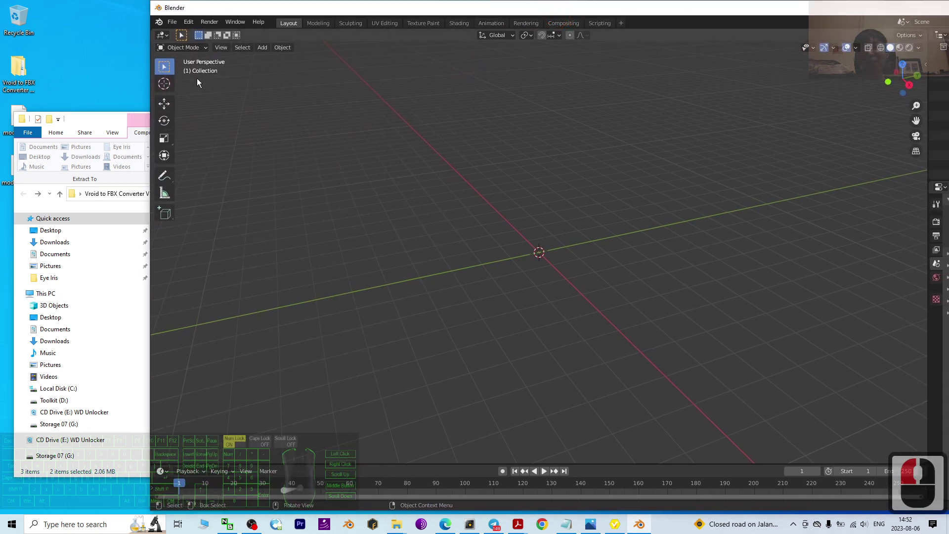
click(113, 128)
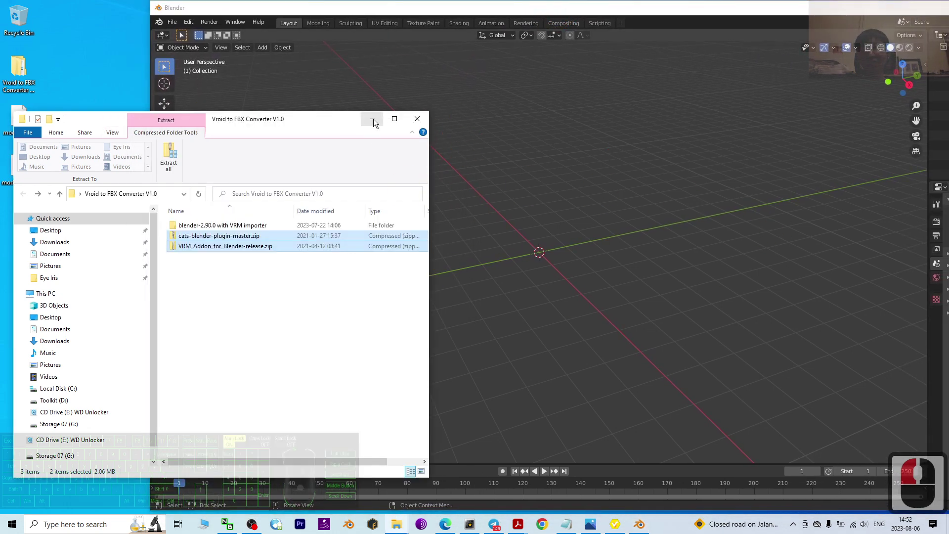
click(417, 120)
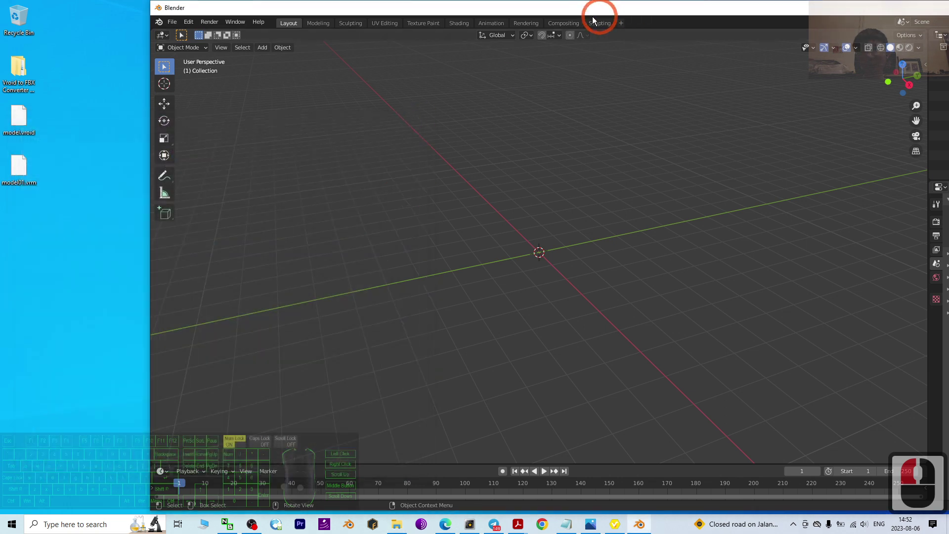
double_click(454, 7)
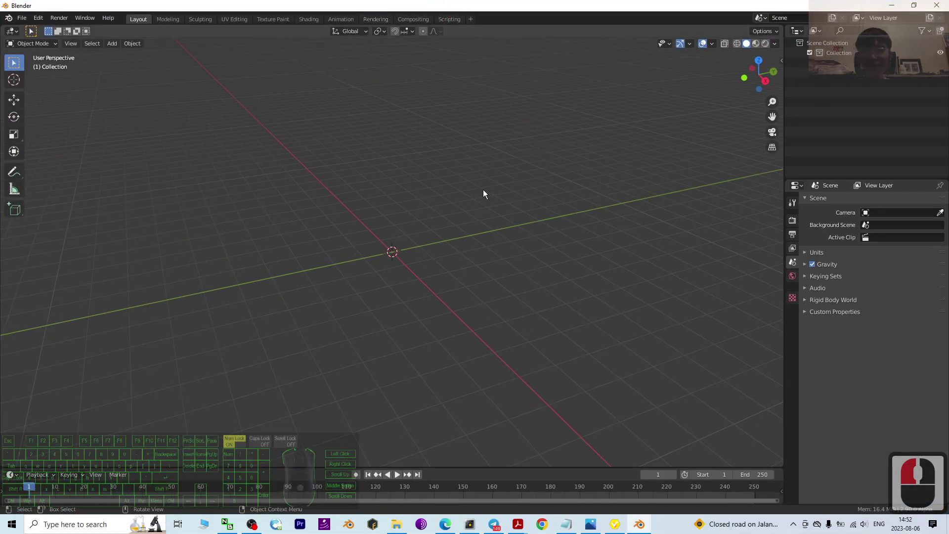
- Import model01.vrm from the desktop with the CATS plugin's VRM model import
key(n)
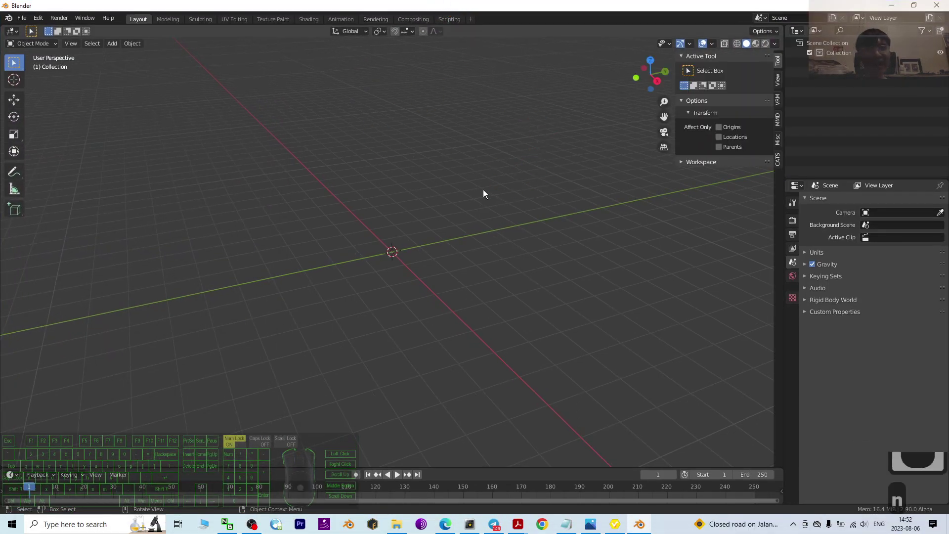
click(777, 159)
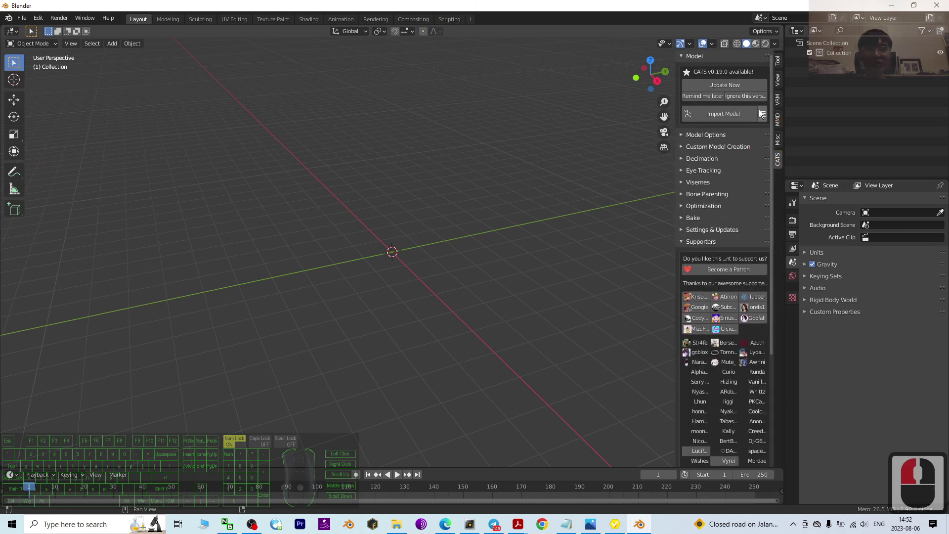
click(762, 113)
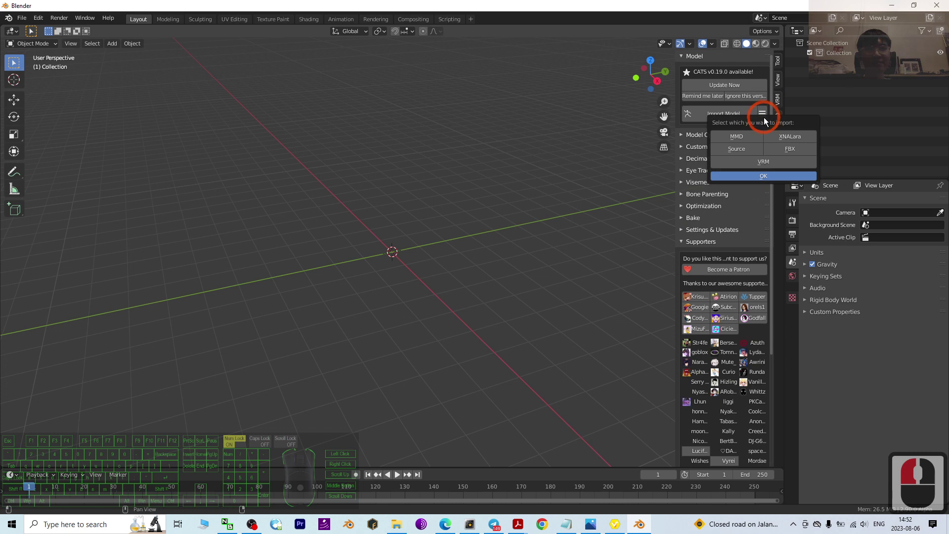
click(763, 163)
click(763, 176)
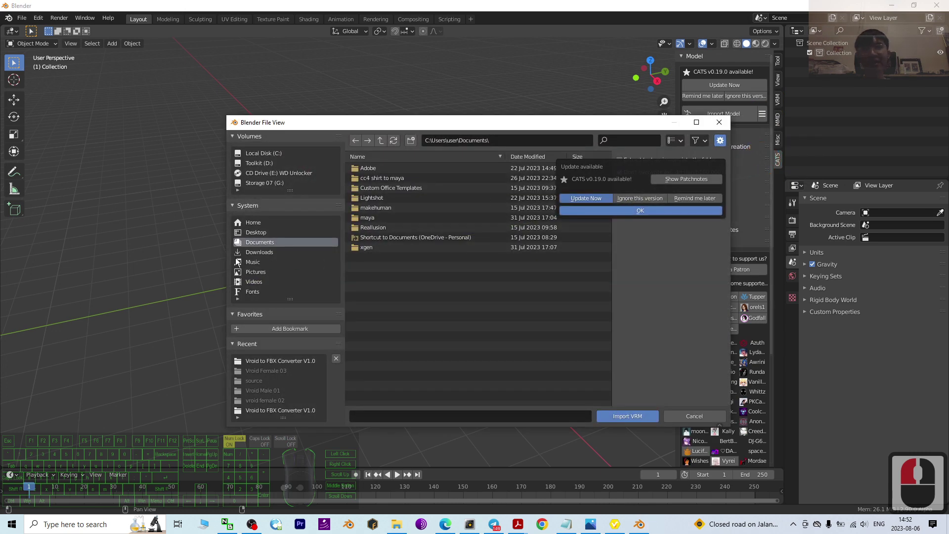
click(264, 235)
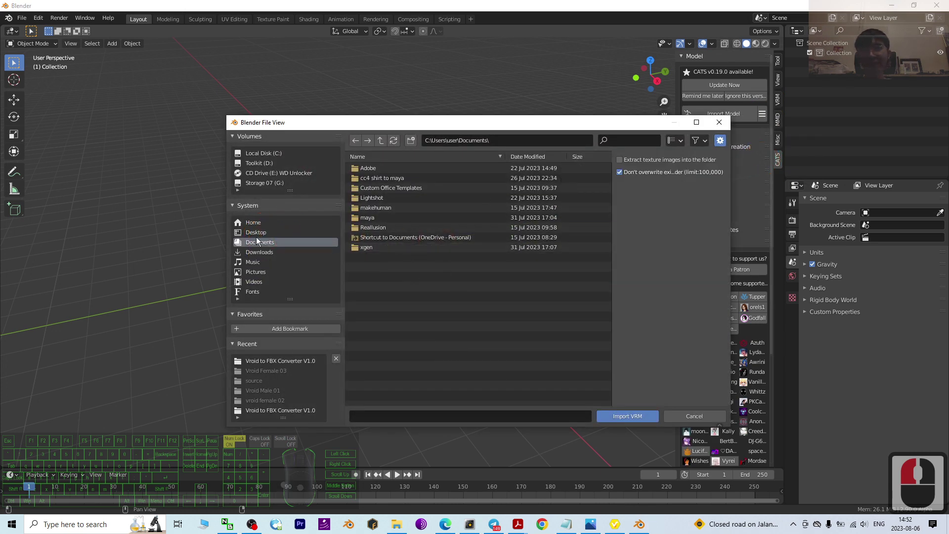
click(256, 232)
click(391, 169)
click(381, 179)
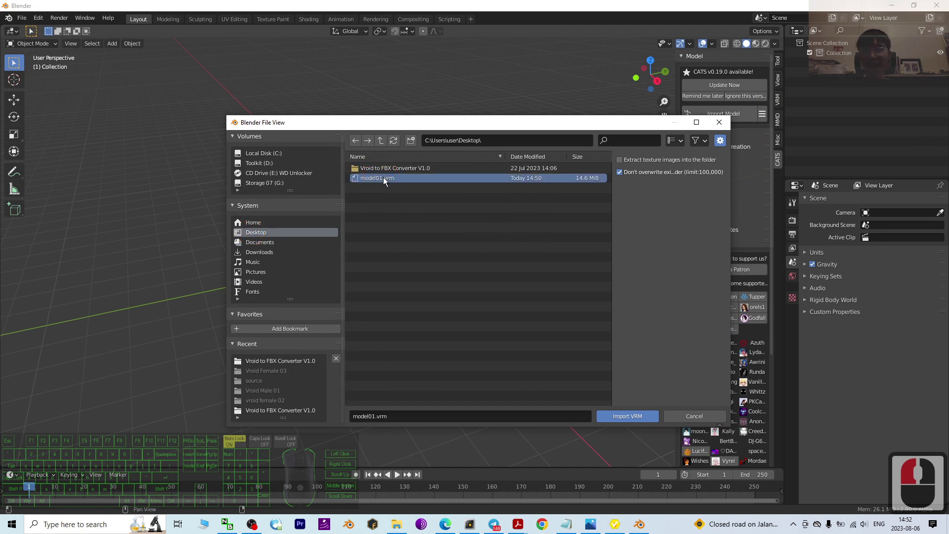
double_click(384, 179)
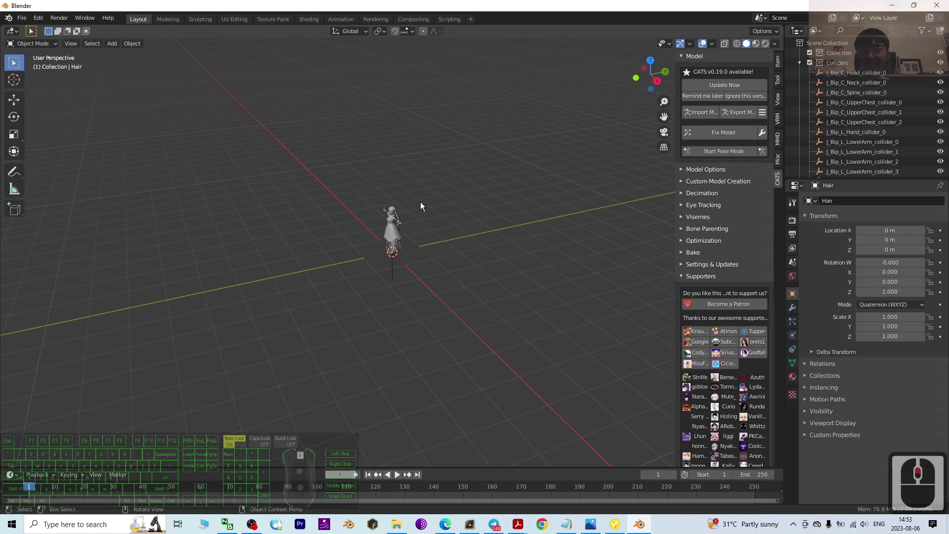
- Switch the viewport to Material Preview shading to show the imported avatar's textures
scroll(424, 203, up, 5)
scroll(426, 195, down, 1)
shift+middle_drag(476, 170, 485, 201)
scroll(461, 228, up, 3)
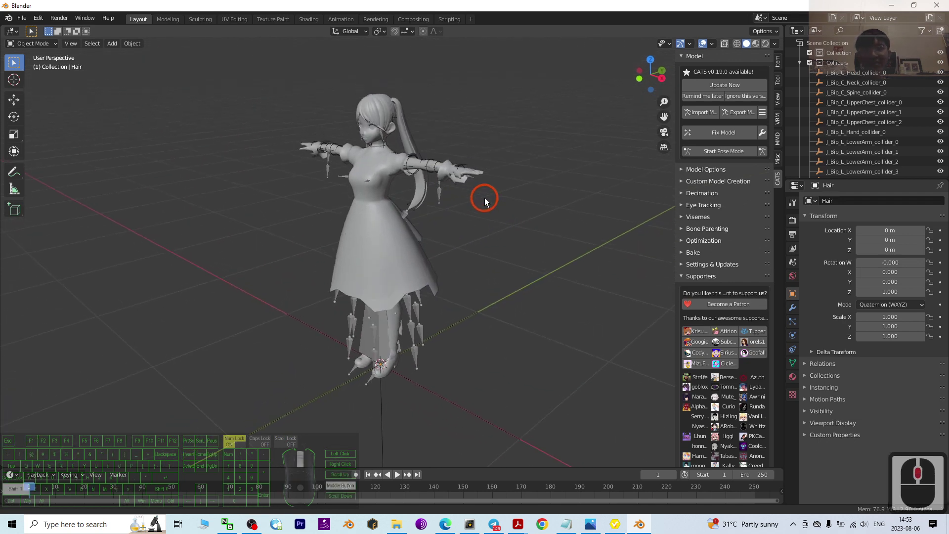
click(757, 43)
click(286, 163)
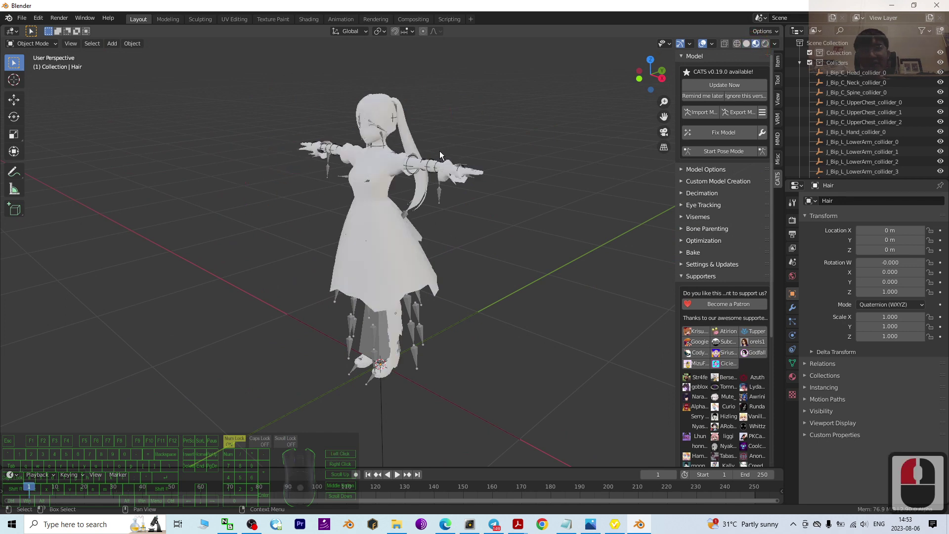
scroll(375, 149, up, 2)
scroll(446, 175, down, 2)
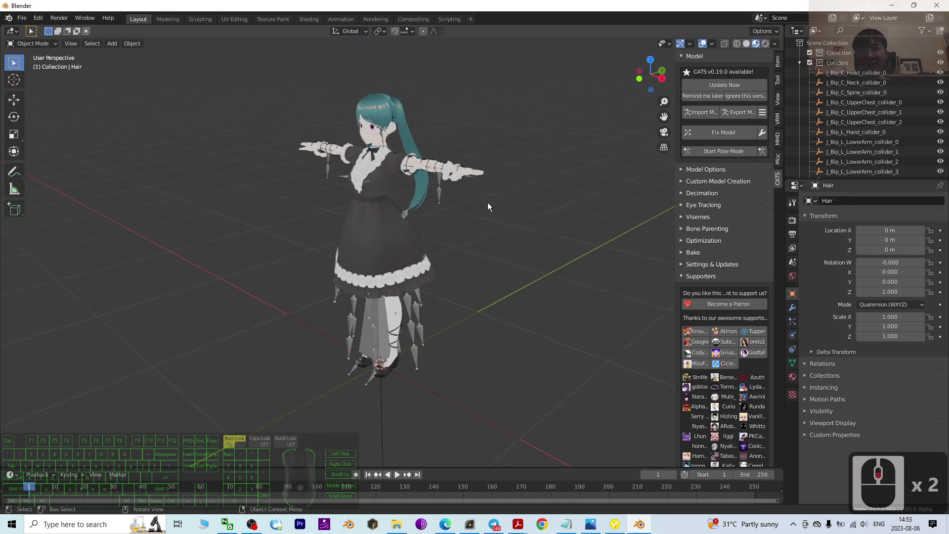
- Configure the CATS Fix Model settings so that only Fix Materials is enabled, and accept them
click(762, 132)
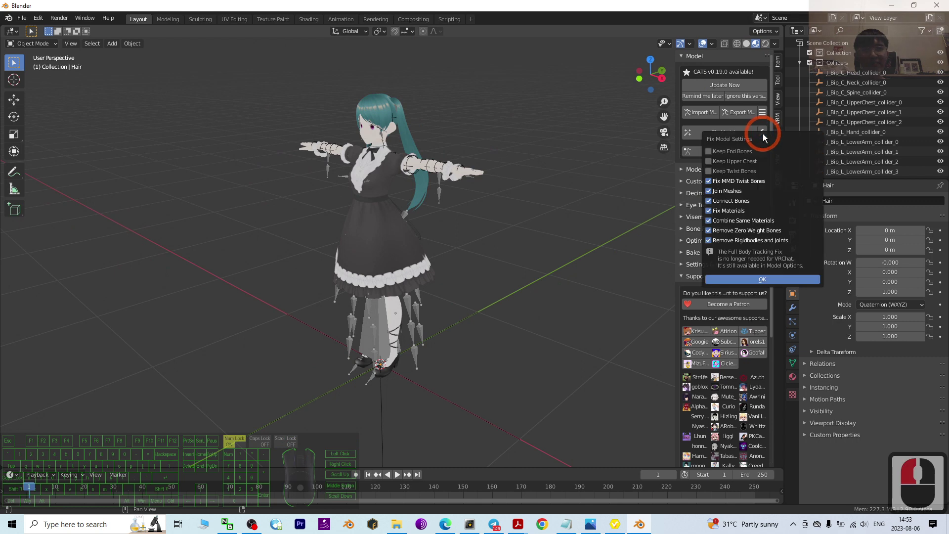
click(709, 181)
click(709, 191)
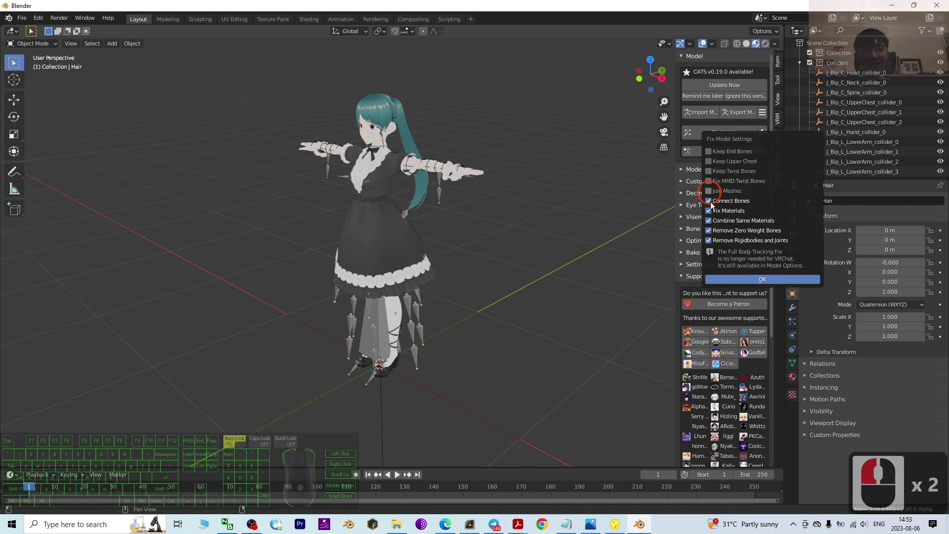
click(709, 201)
click(709, 220)
click(709, 230)
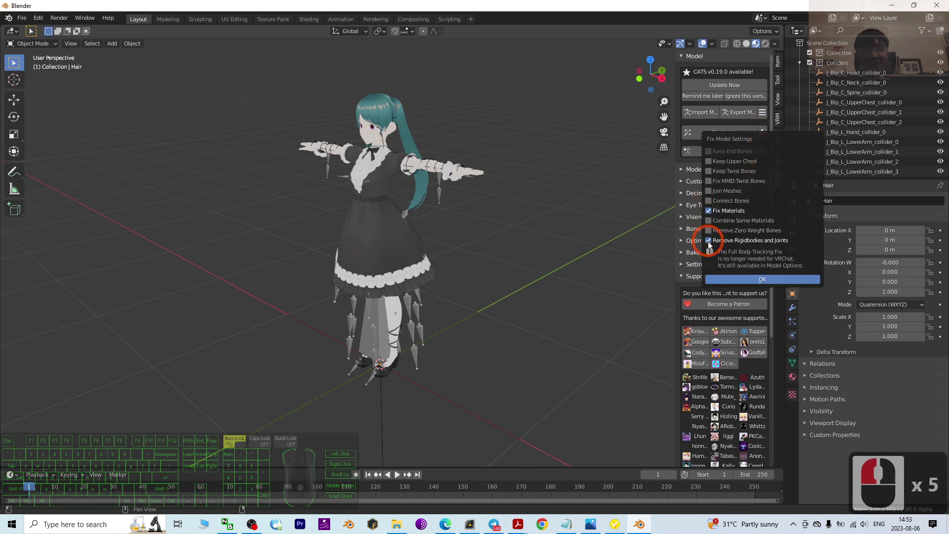
click(709, 240)
click(708, 211)
click(709, 211)
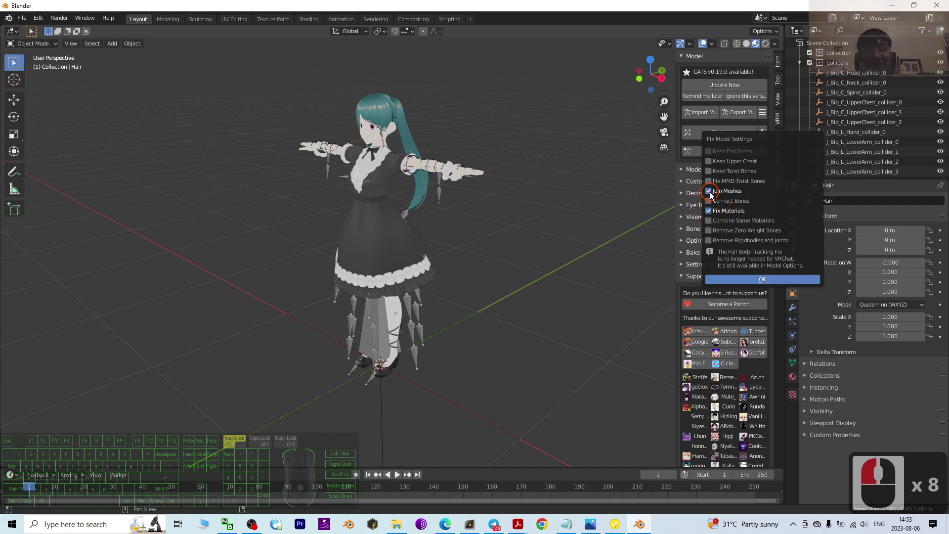
click(710, 192)
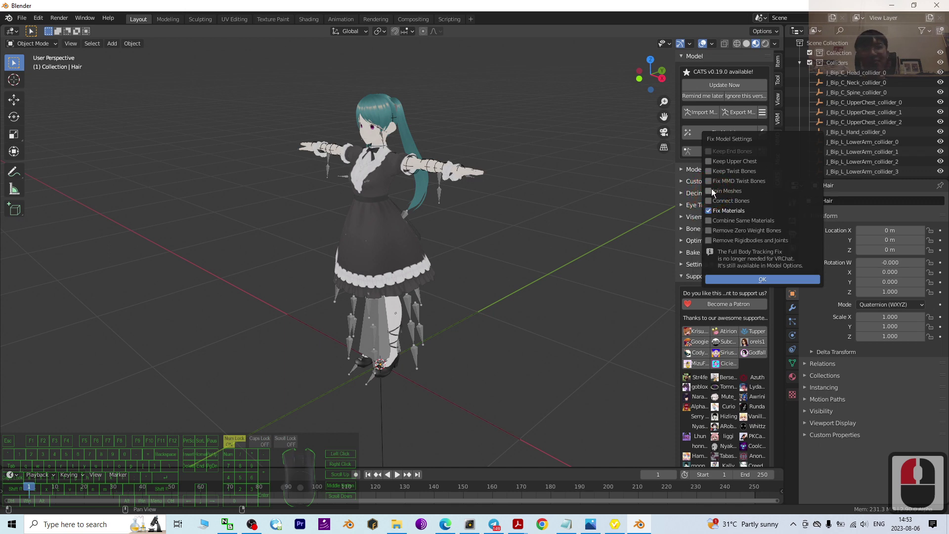
click(760, 279)
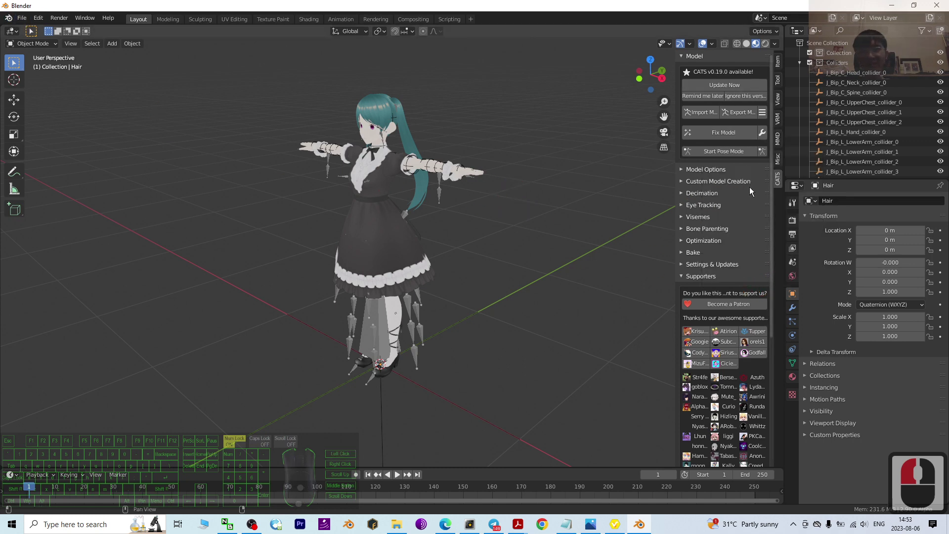
- Run Fix Model on the imported avatar
click(719, 133)
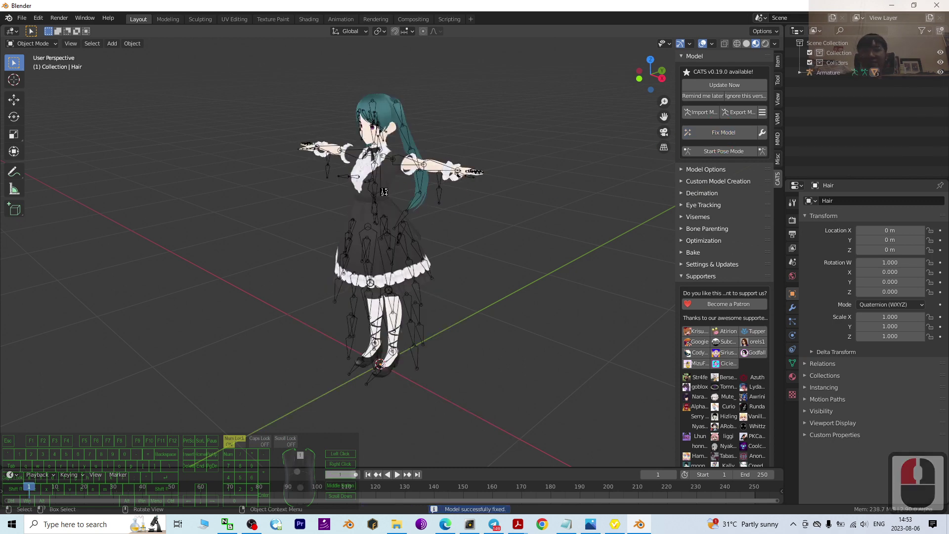
scroll(478, 228, up, 2)
shift+middle_drag(478, 228, 533, 269)
- Save the scene as model01 on the desktop and select the saved Blender file there
drag(371, 5, 575, 26)
click(223, 41)
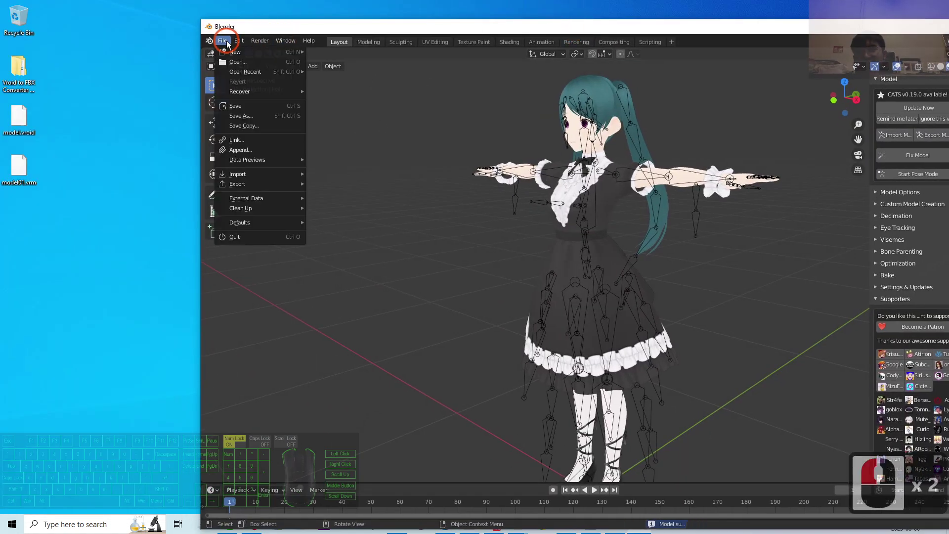
click(247, 117)
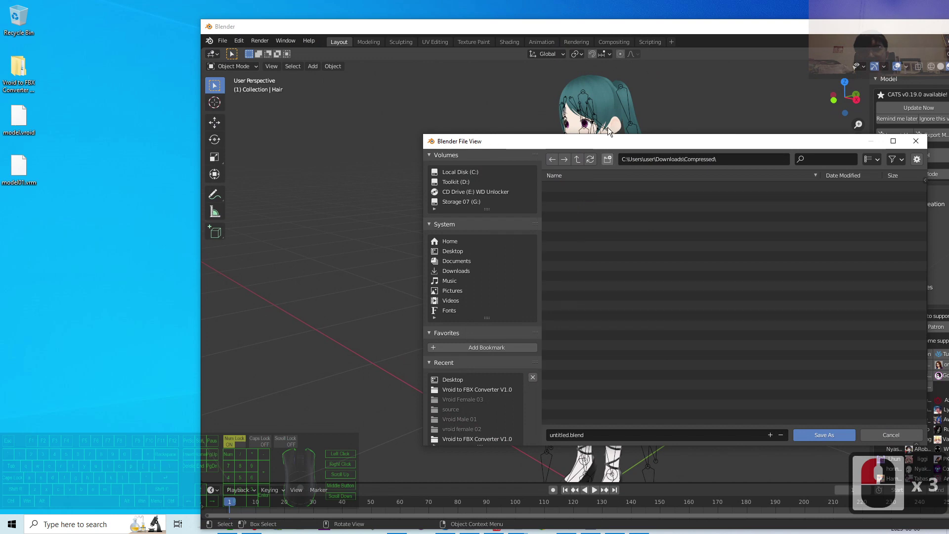
drag(621, 141, 445, 118)
double_click(415, 411)
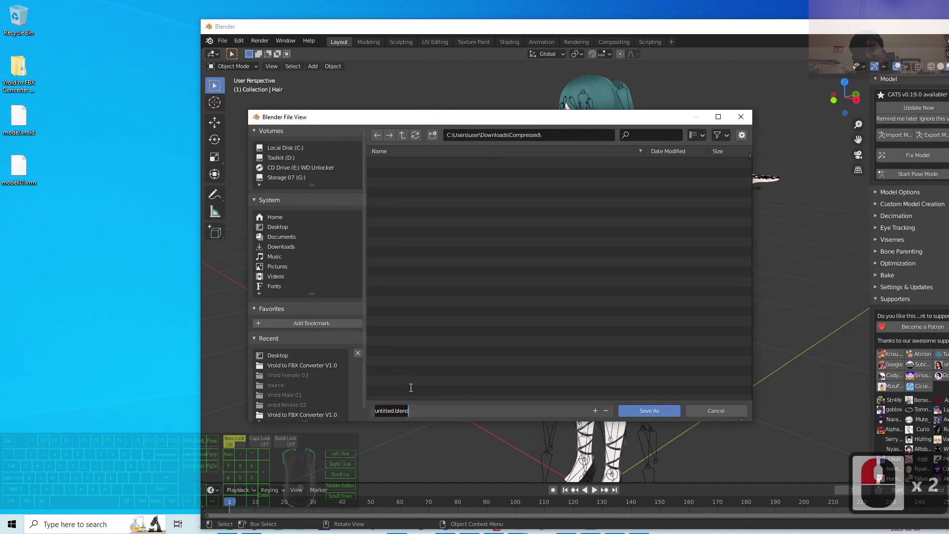
click(280, 226)
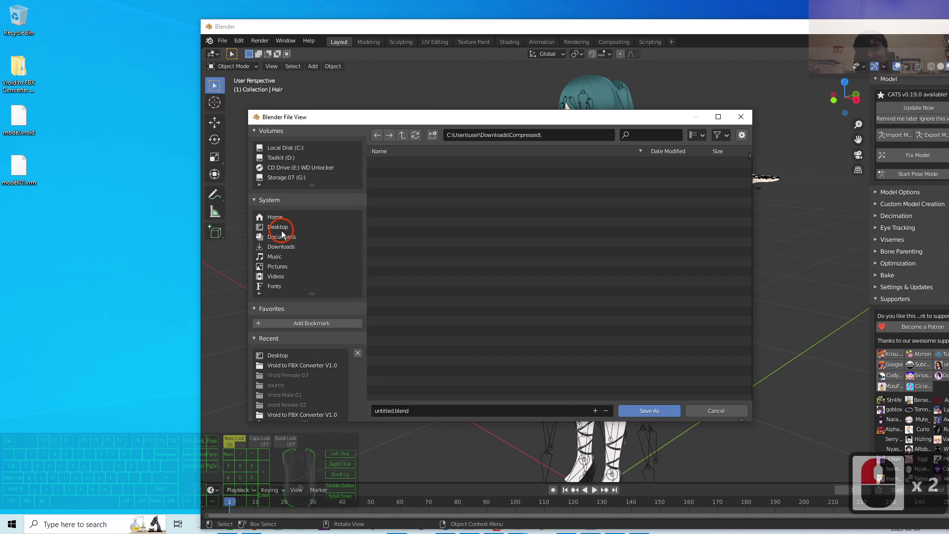
click(415, 410)
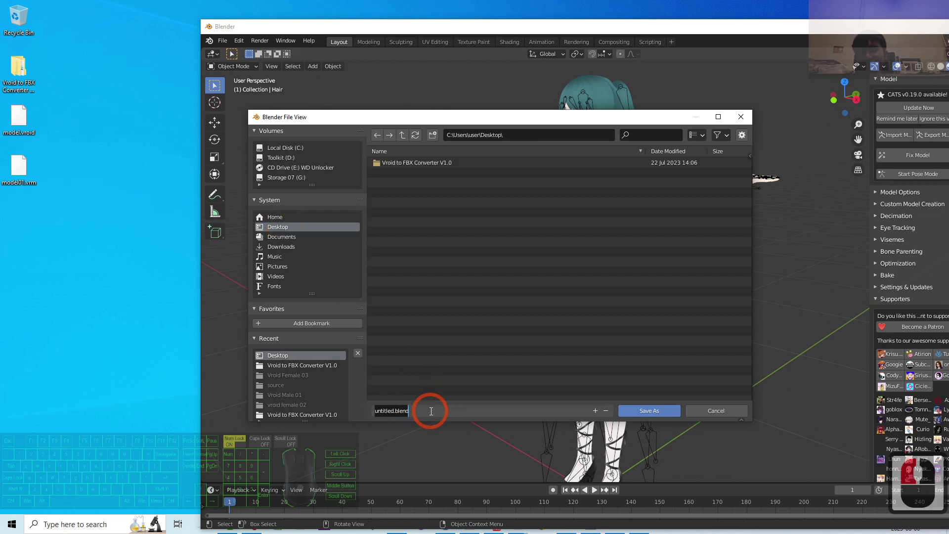
text(model01)
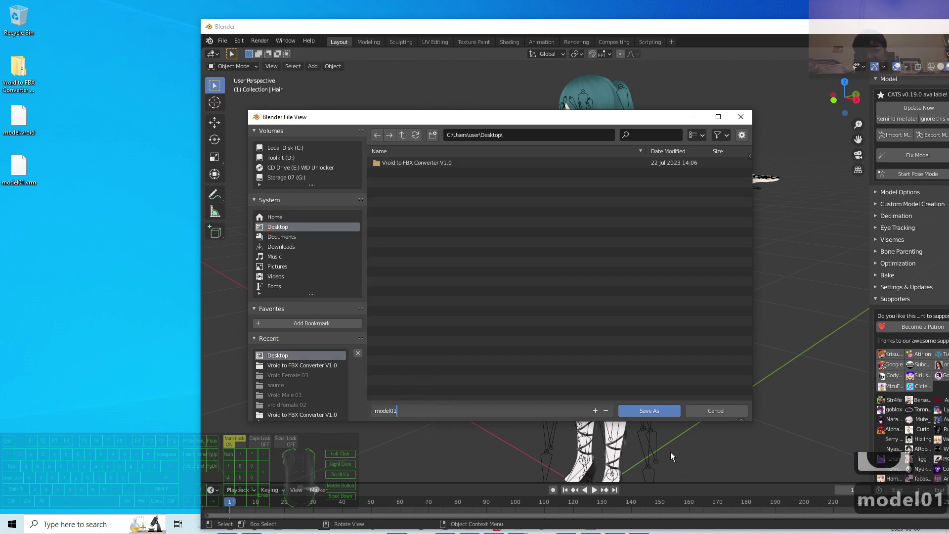
click(651, 413)
click(652, 413)
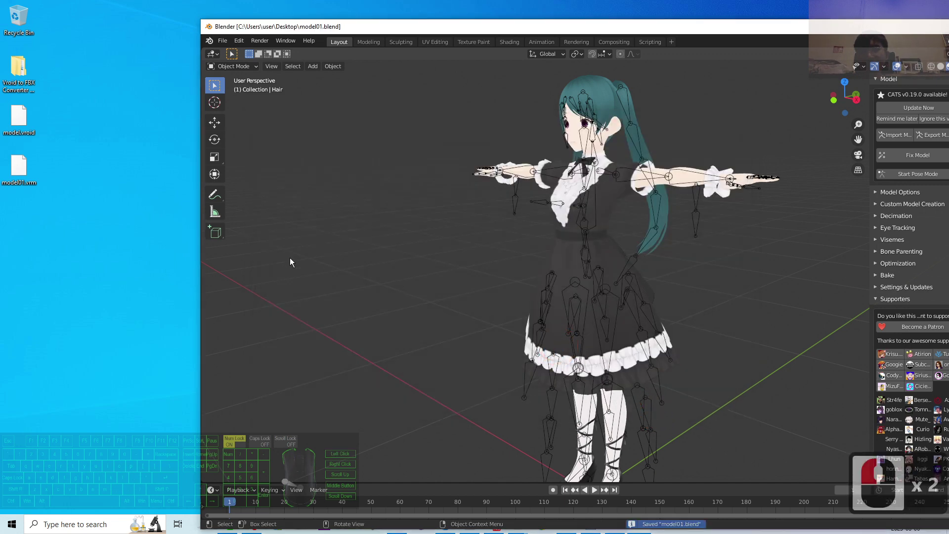
click(16, 227)
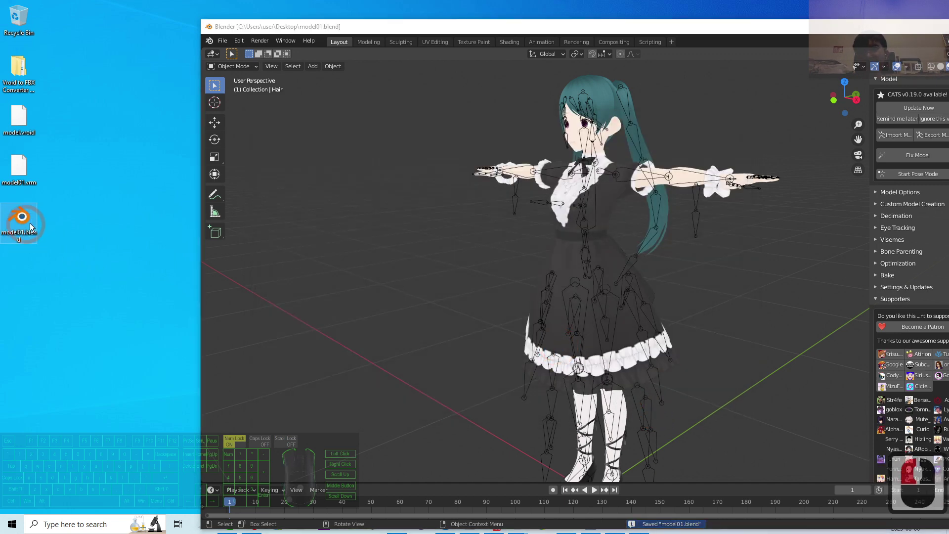
- Minimize Blender and review the cover.jpg image and the Blender download link in notes.txt
drag(701, 26, 569, 1)
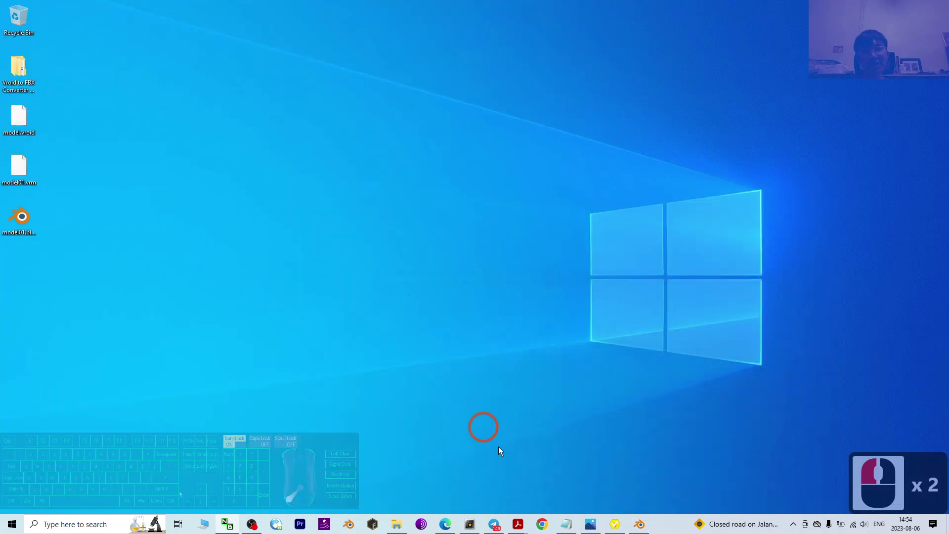
click(591, 524)
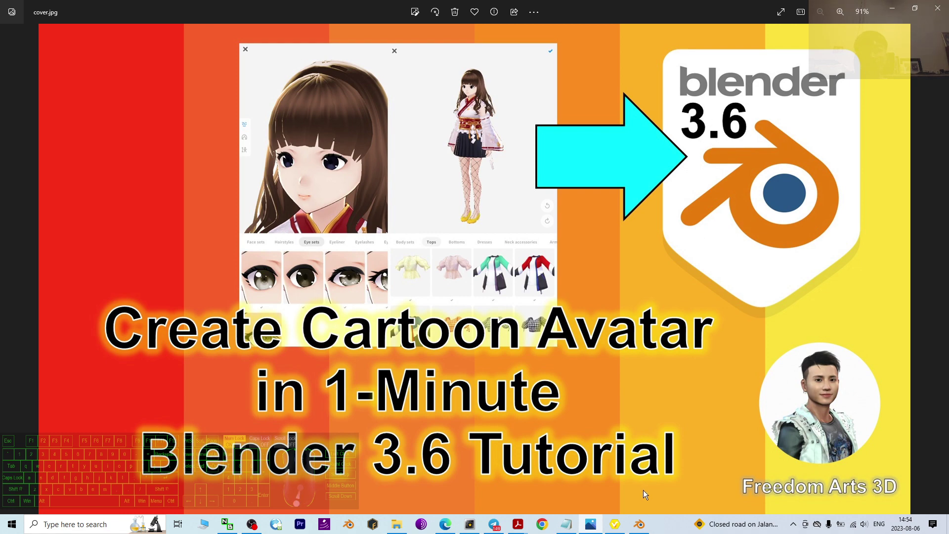
click(566, 523)
scroll(767, 252, down, 1)
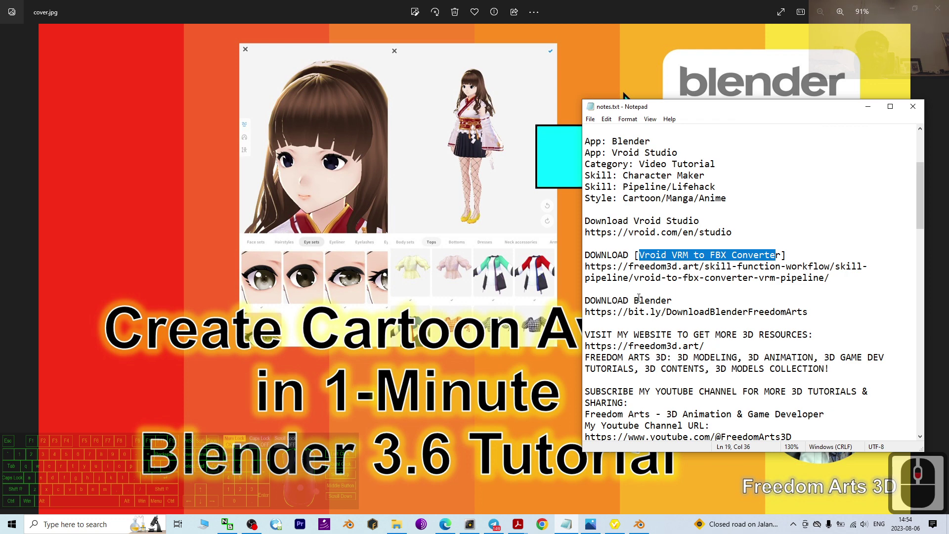
drag(815, 316, 586, 312)
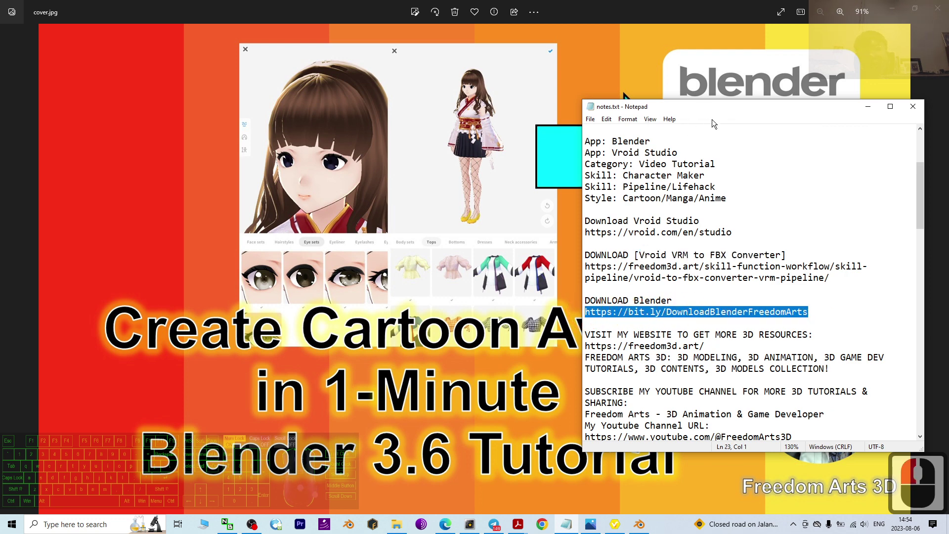
drag(722, 103, 667, 131)
click(669, 3)
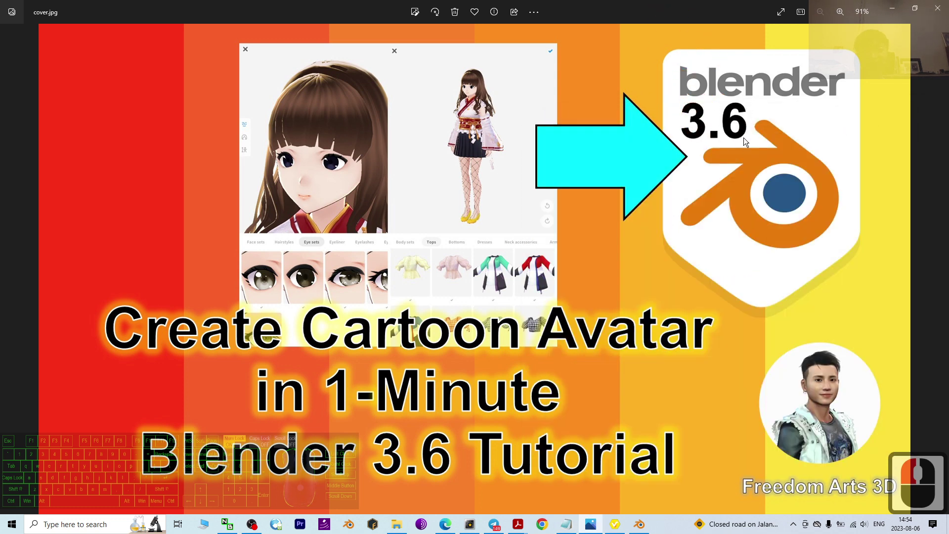
- Search Windows for "blender" to check for Blender 3.6, and minimize the image and notes windows
click(76, 527)
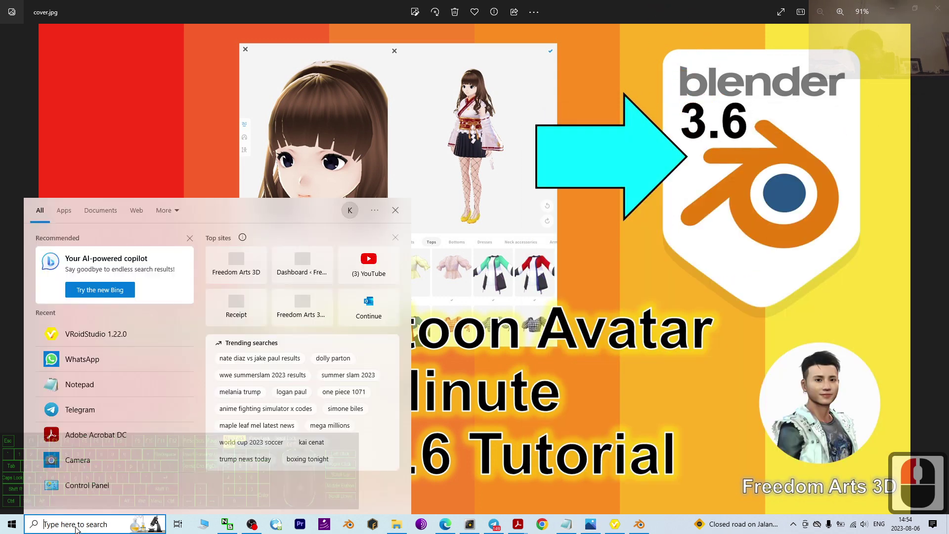
text(blender)
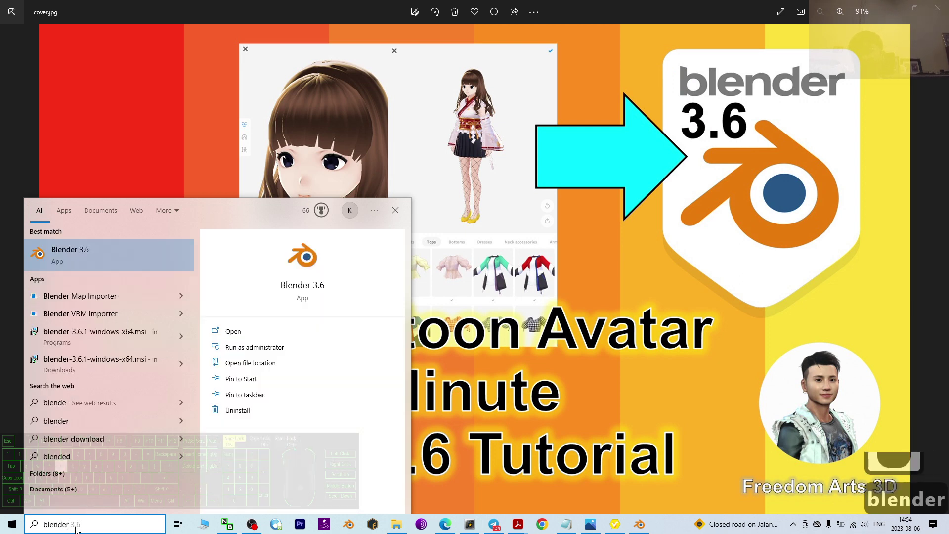
click(115, 256)
click(896, 12)
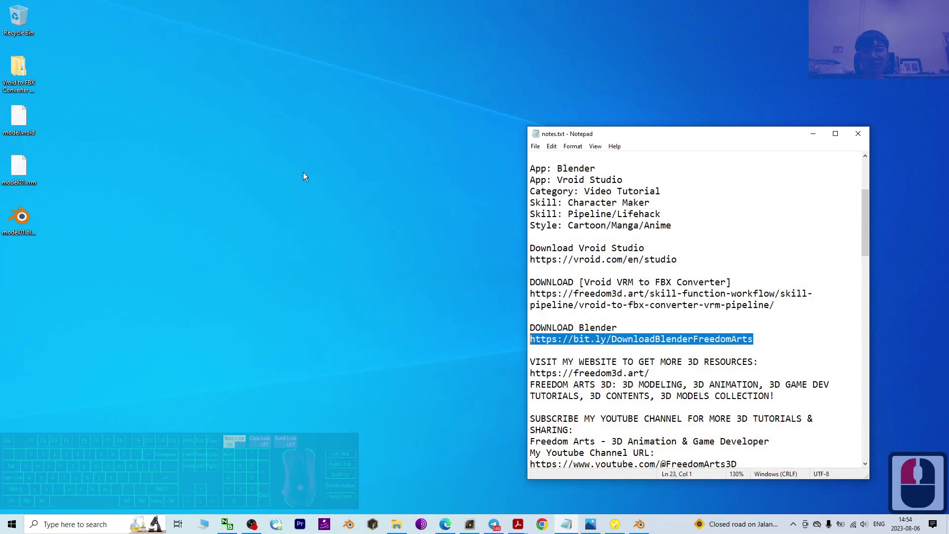
click(303, 175)
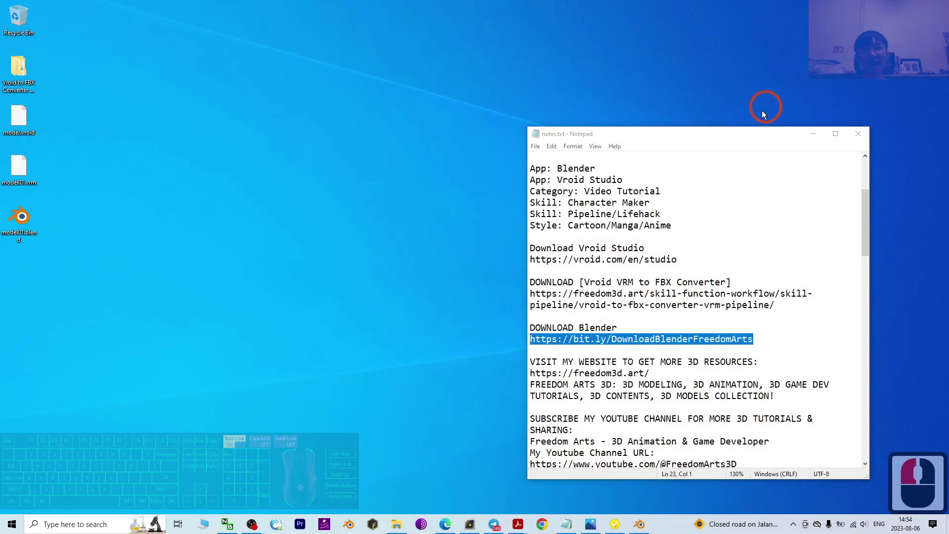
click(812, 134)
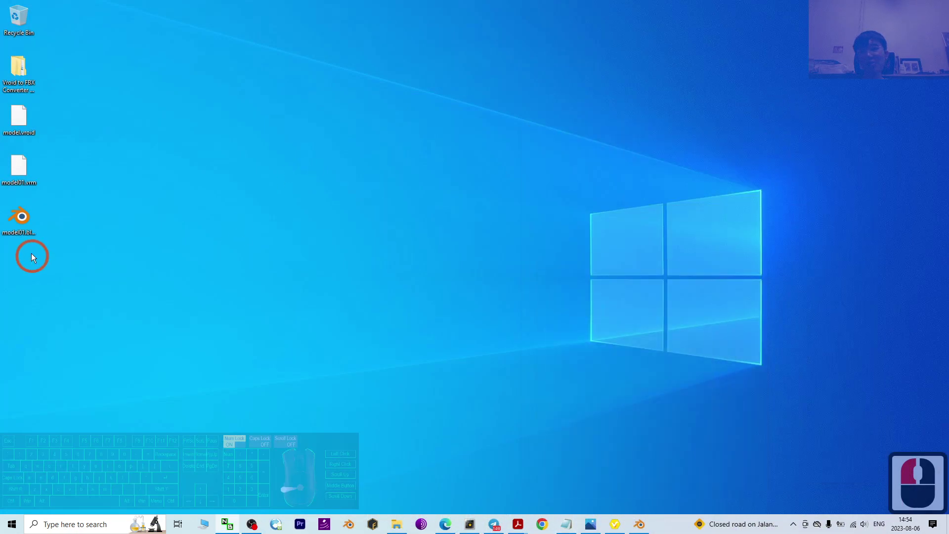
- Open model01.blend from the desktop in Blender 3.6 and dismiss the splash screen
double_click(20, 218)
click(201, 238)
double_click(21, 217)
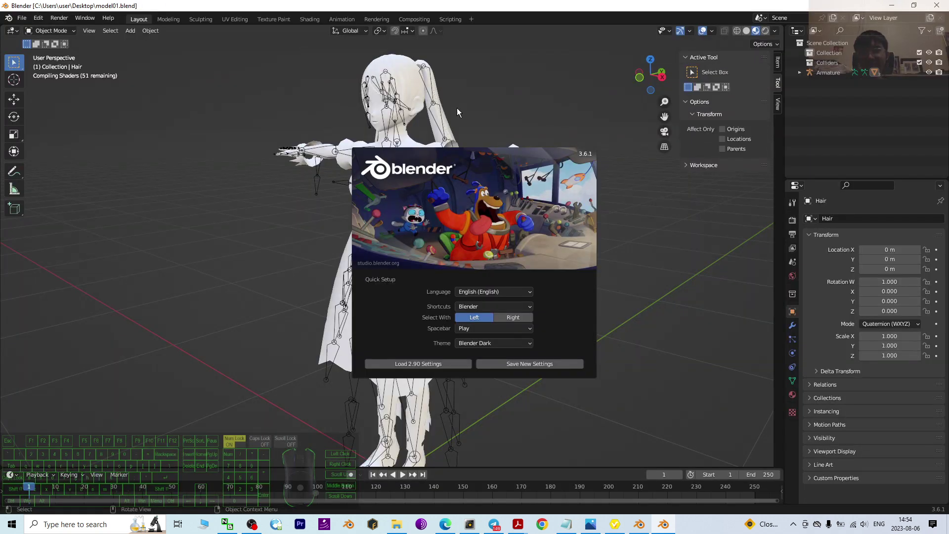
click(655, 328)
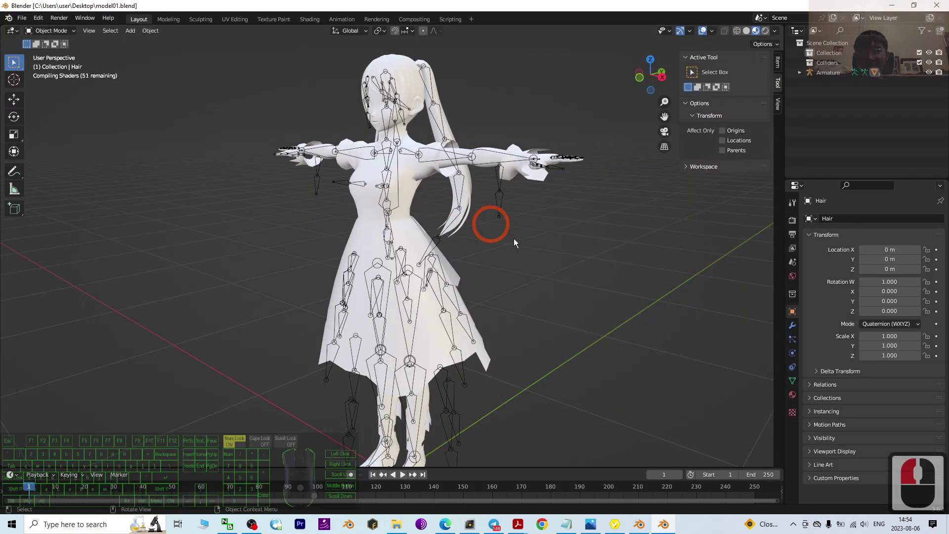
- Examine the textured avatar from the front, with a close look at the face and hair
scroll(559, 268, down, 2)
scroll(520, 263, up, 1)
middle_drag(520, 262, 488, 180)
shift+middle_drag(608, 203, 586, 328)
scroll(571, 209, up, 2)
shift+middle_drag(594, 161, 576, 279)
scroll(538, 234, up, 2)
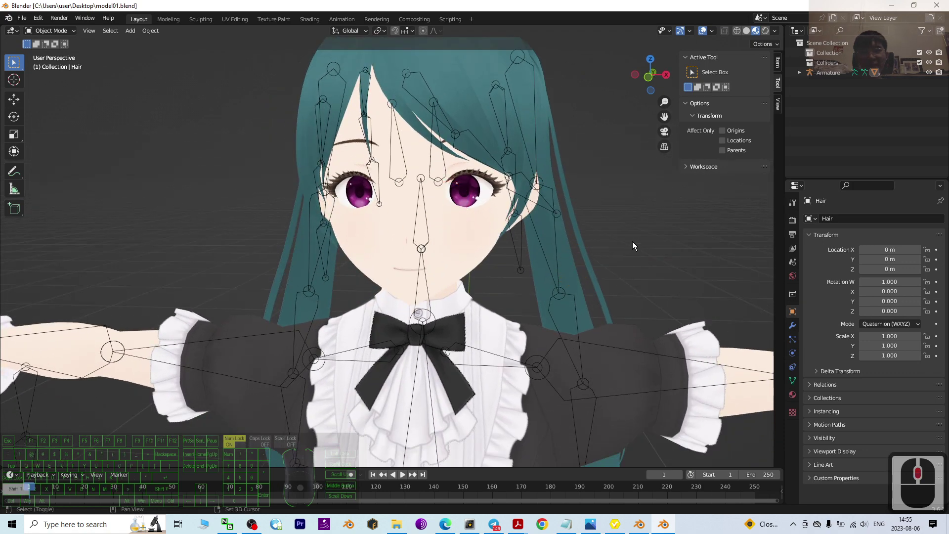
shift+middle_drag(633, 241, 610, 252)
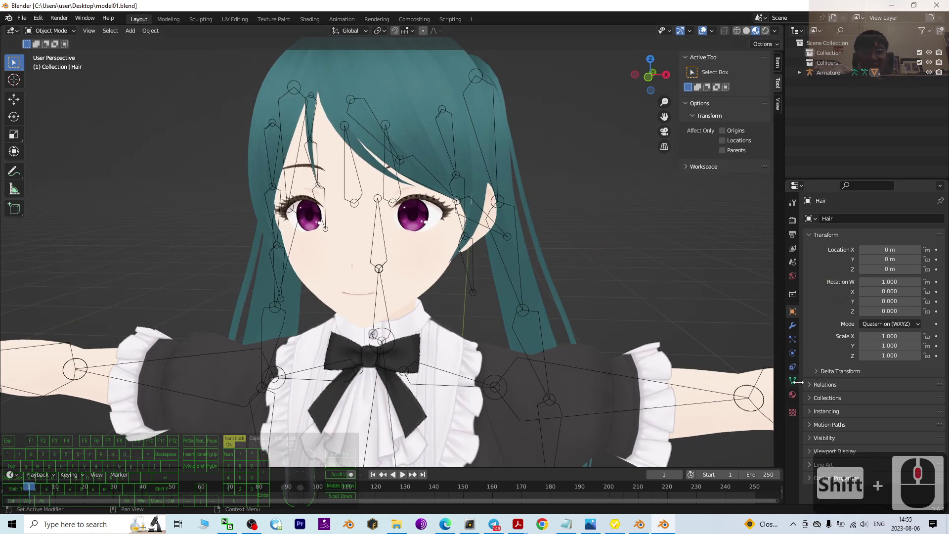
- Select the avatar's face mesh and show its shape keys, such as Fcl_ALL_Angry and Fcl_ALL_Joy
click(421, 254)
click(423, 259)
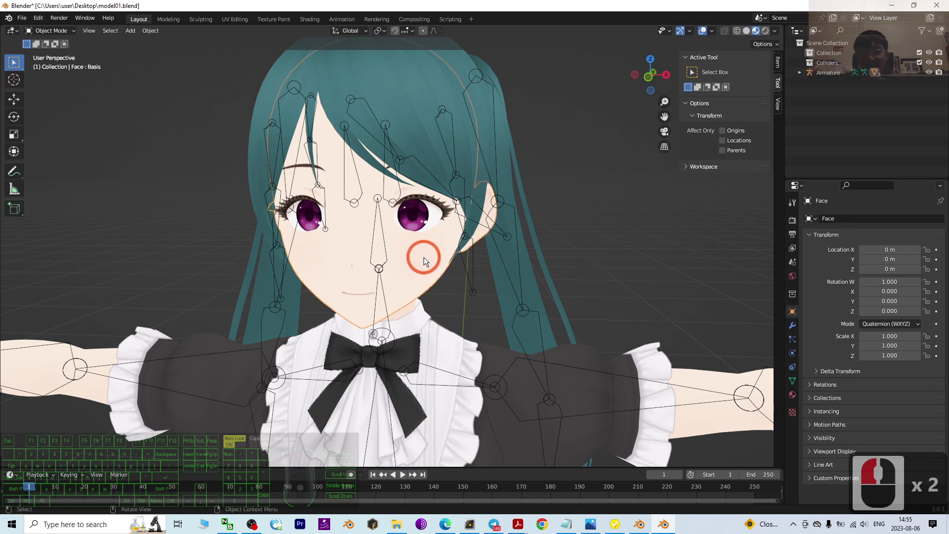
click(793, 382)
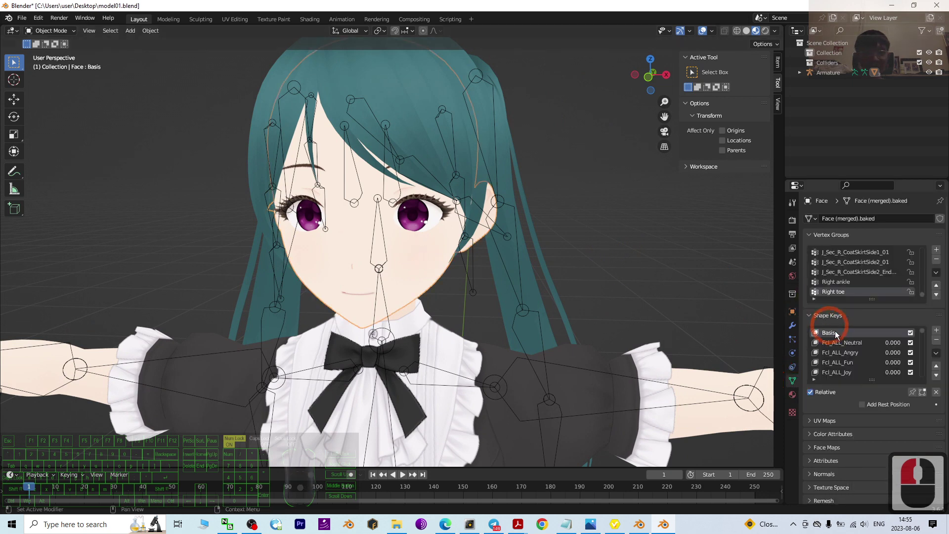
drag(886, 354, 879, 372)
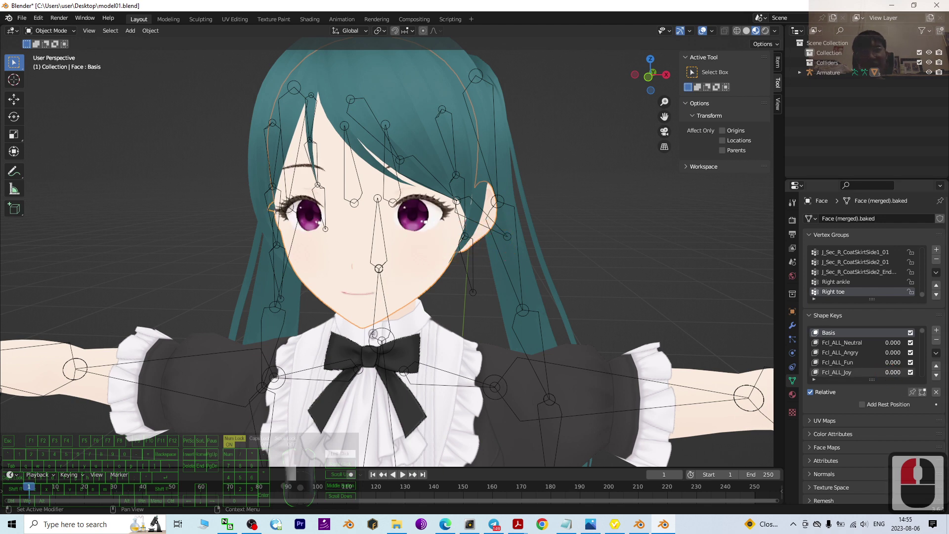
- Select the avatar's armature, switch it to Pose Mode and select the left arm bone
scroll(539, 232, down, 4)
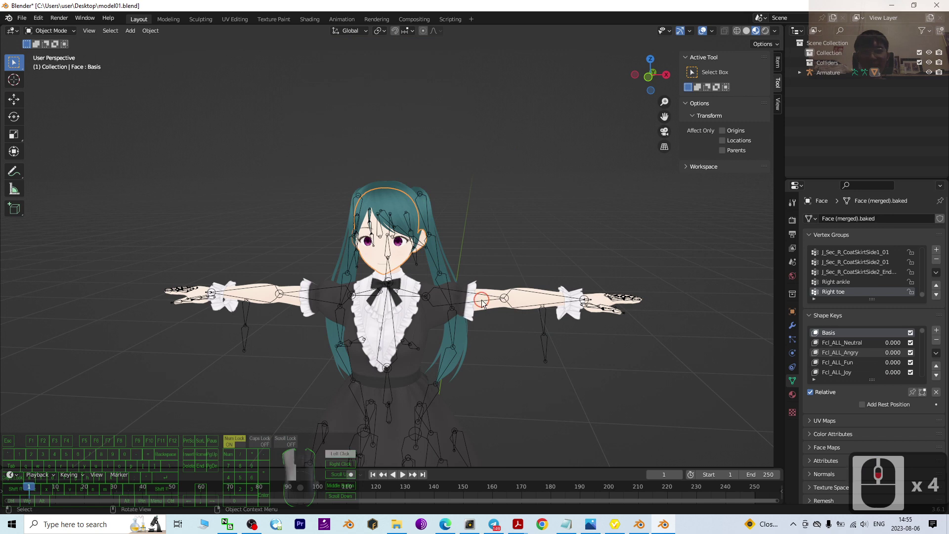
click(482, 300)
click(50, 31)
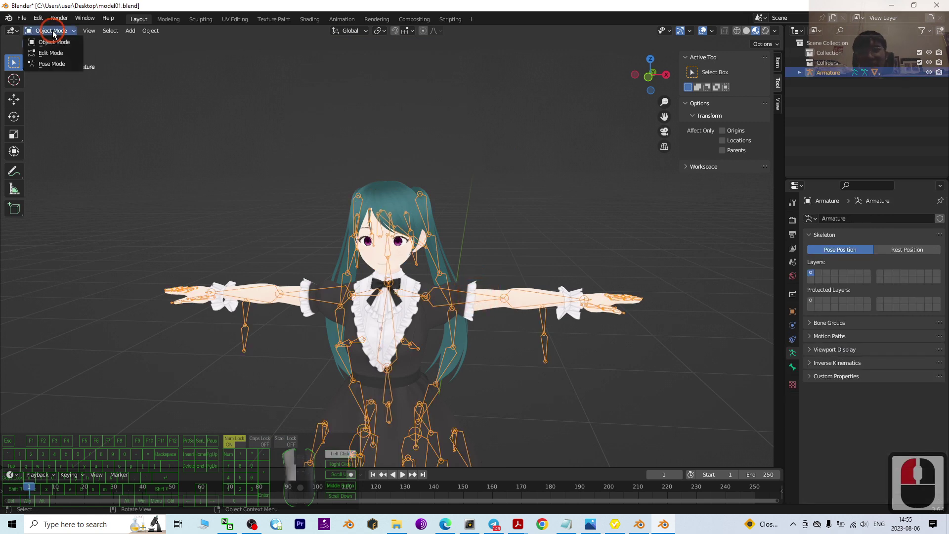
click(538, 239)
click(467, 300)
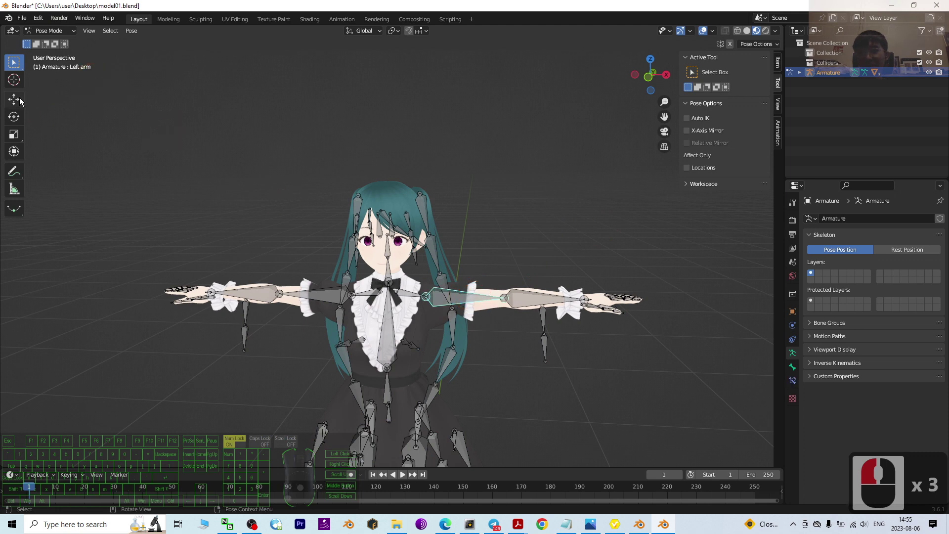
- Rotate the left elbow bone so the avatar's left forearm bends forward and downward
click(14, 118)
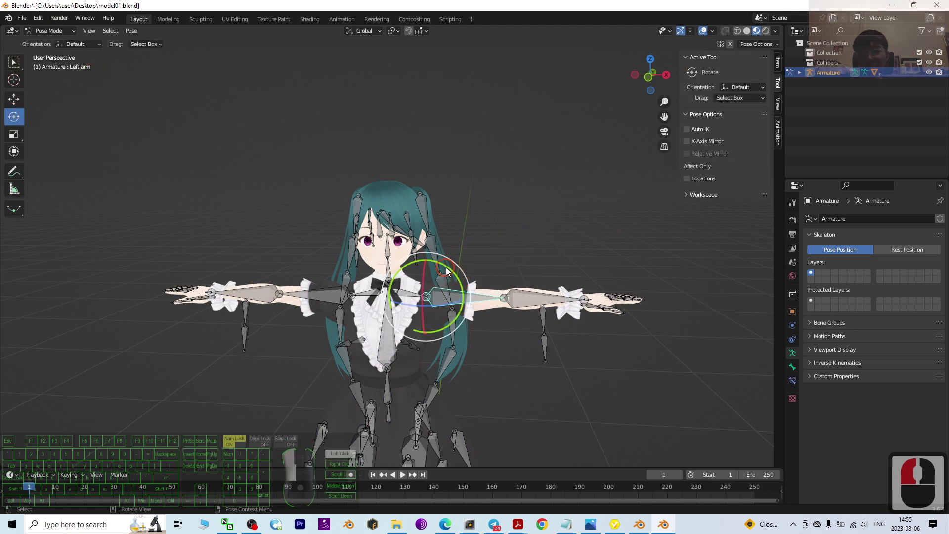
drag(446, 267, 439, 301)
double_click(525, 317)
scroll(518, 262, up, 4)
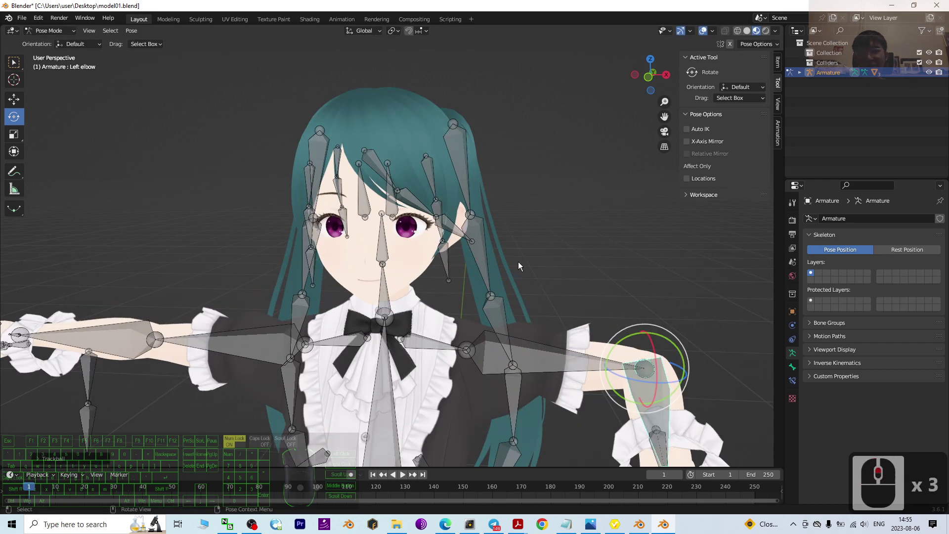
scroll(518, 262, down, 3)
key(x)
middle_drag(603, 271, 624, 267)
scroll(627, 279, down, 2)
shift+middle_drag(635, 313, 634, 289)
click(622, 323)
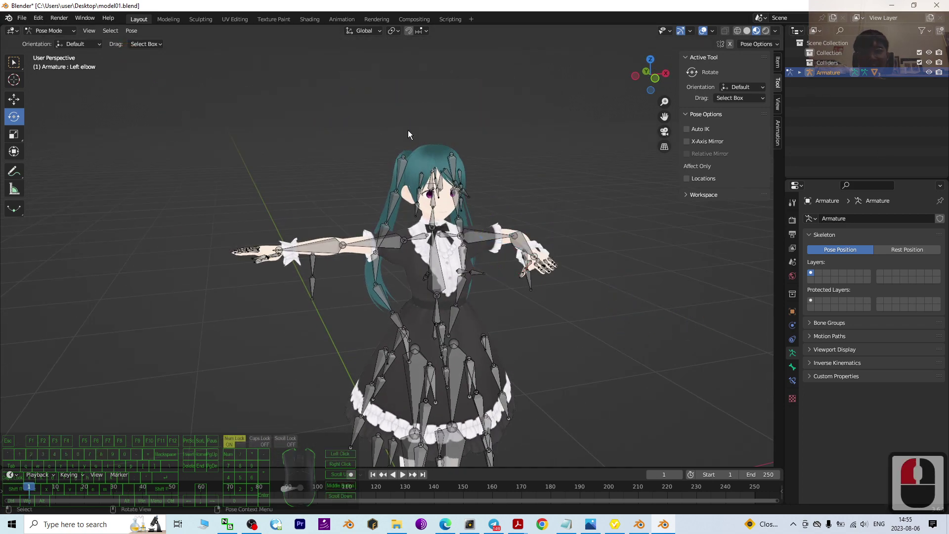
- Return the armature to Object Mode and view the bent arm up close
click(45, 31)
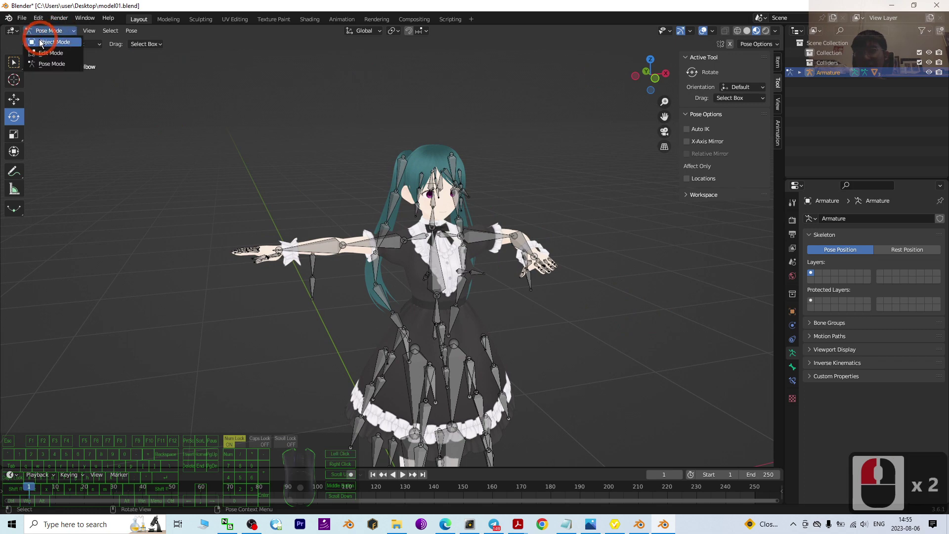
click(44, 28)
scroll(638, 317, up, 3)
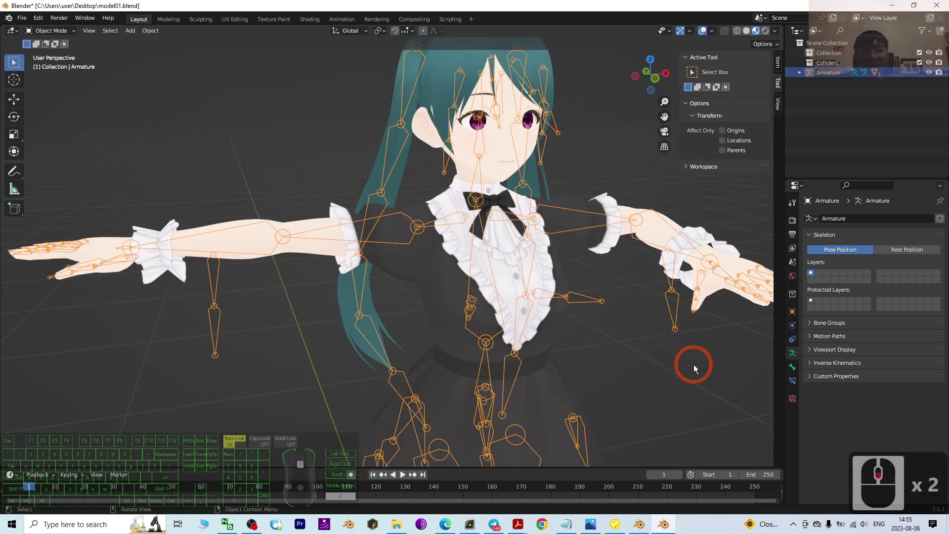
scroll(693, 364, down, 1)
middle_drag(693, 364, 655, 354)
- View the cover.jpg image and minimize it to return to Blender
click(589, 523)
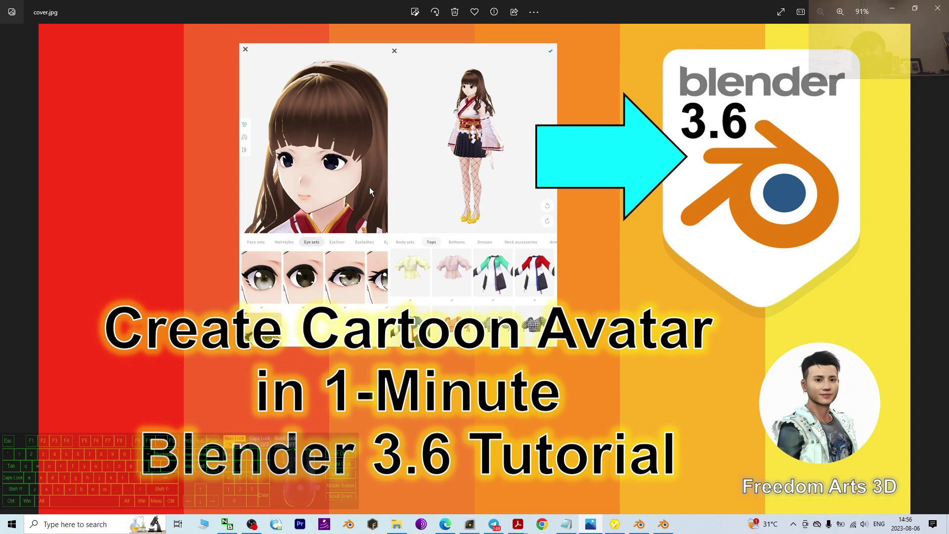
click(889, 8)
- Examine the posed avatar's bent arm, face and dress from several angles, selecting the face mesh and the body mesh
click(438, 155)
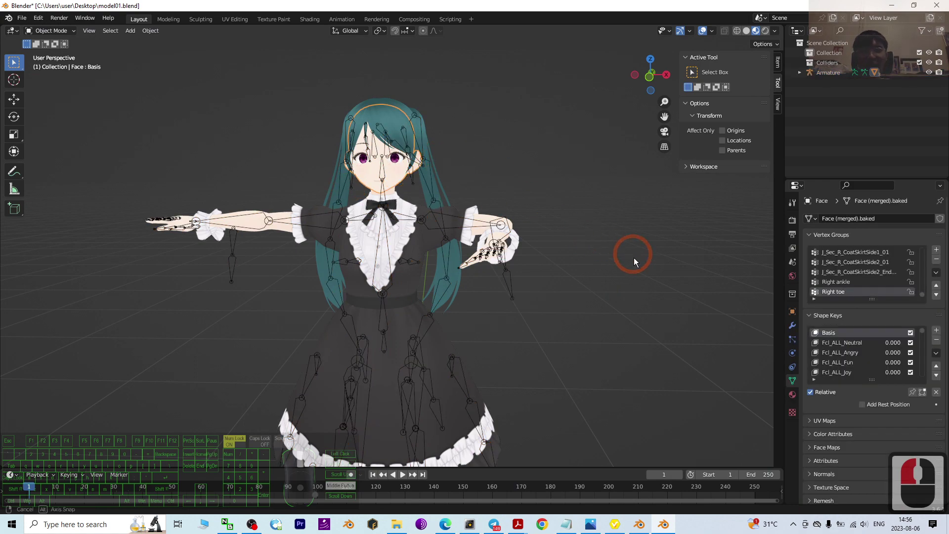
middle_drag(633, 257, 627, 276)
scroll(402, 189, up, 5)
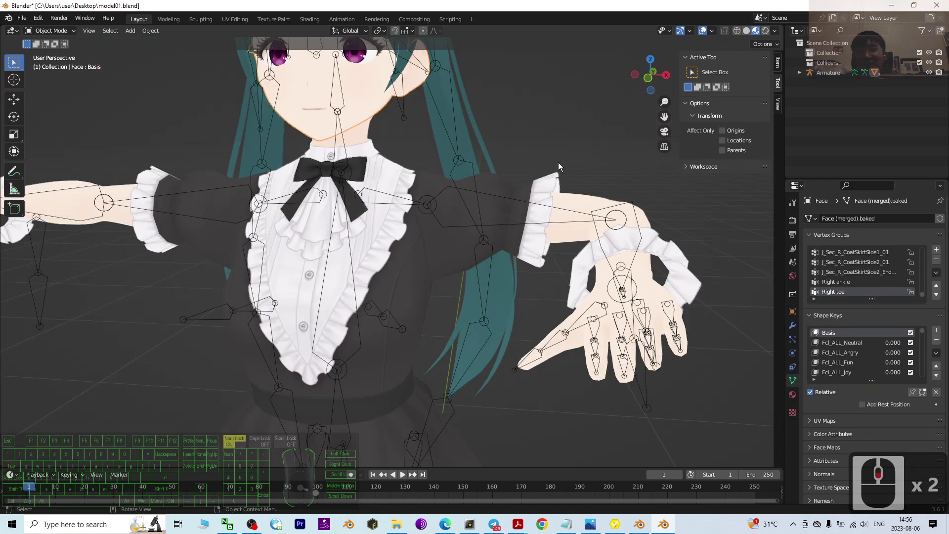
scroll(560, 193, down, 2)
shift+middle_drag(561, 219, 461, 228)
scroll(460, 228, down, 3)
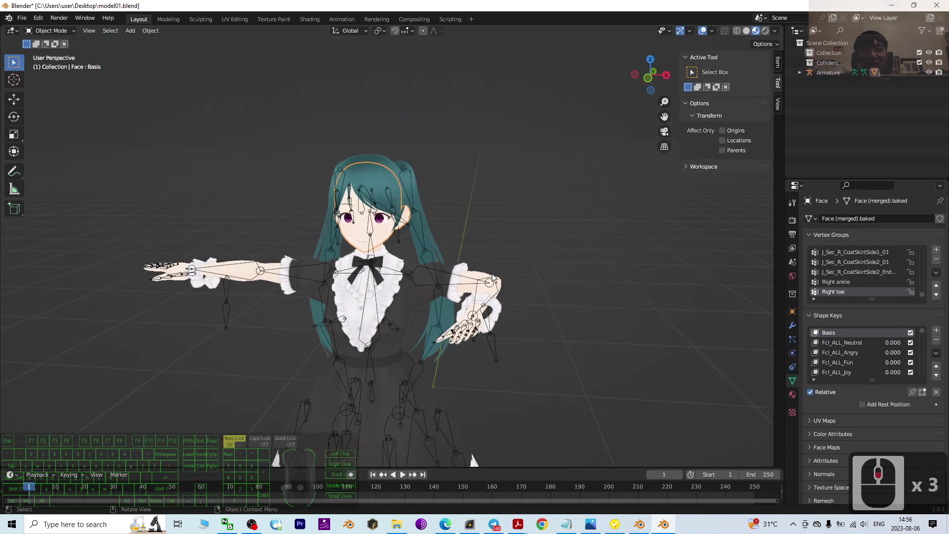
click(440, 340)
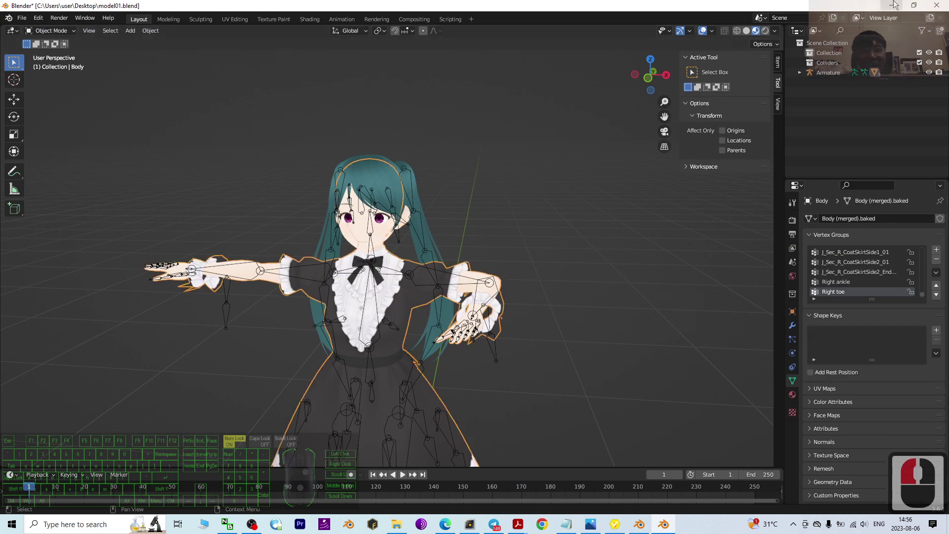
scroll(455, 277, up, 2)
middle_drag(546, 250, 565, 251)
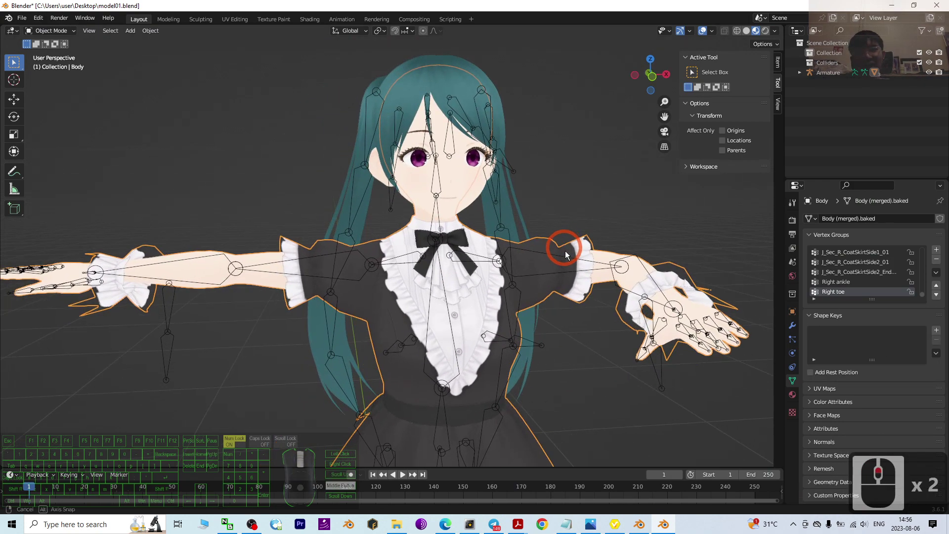
scroll(565, 251, down, 2)
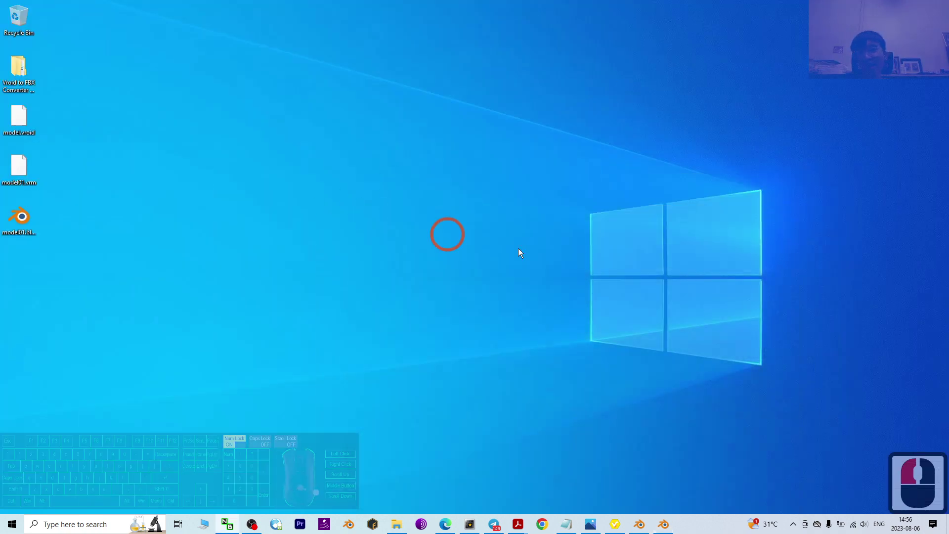
- Switch to VRoid Studio to view the original avatar in its VRM export preview
click(614, 524)
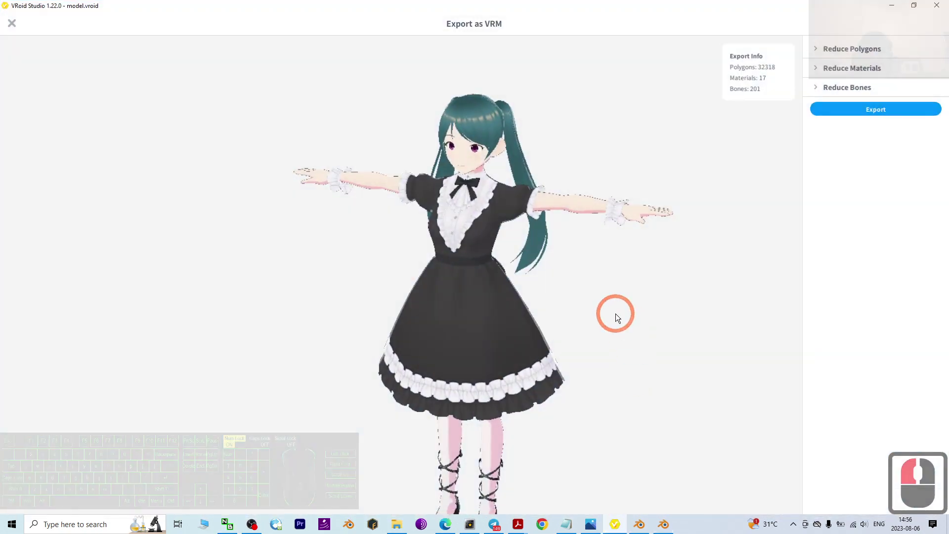